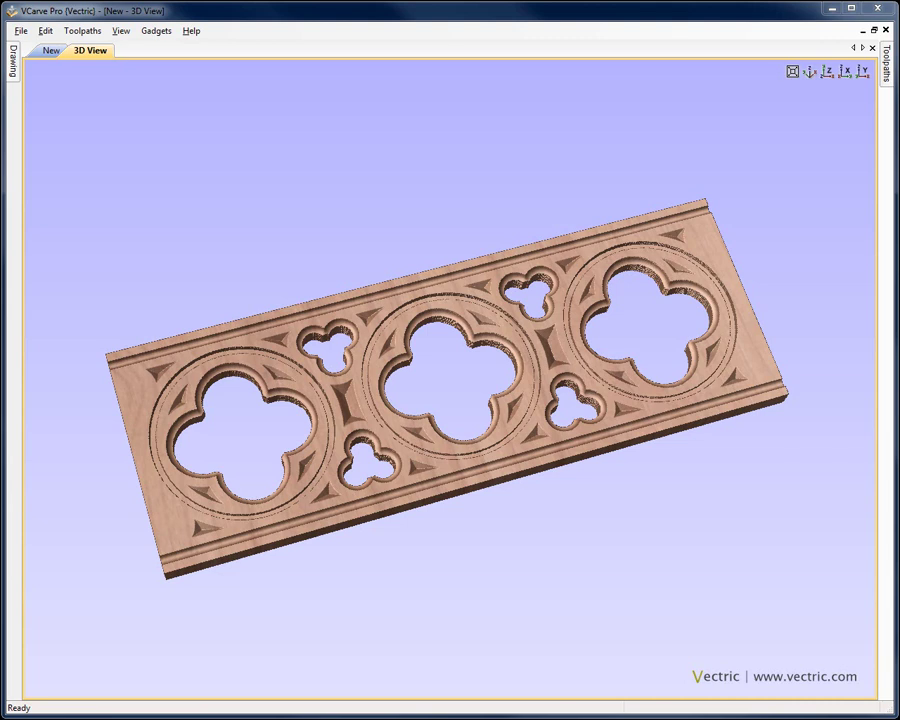
# Close the current job and create a new one 30 inches wide, 12 inches high and 1 inch thick with a centred XY origin
pyautogui.click(870, 12)
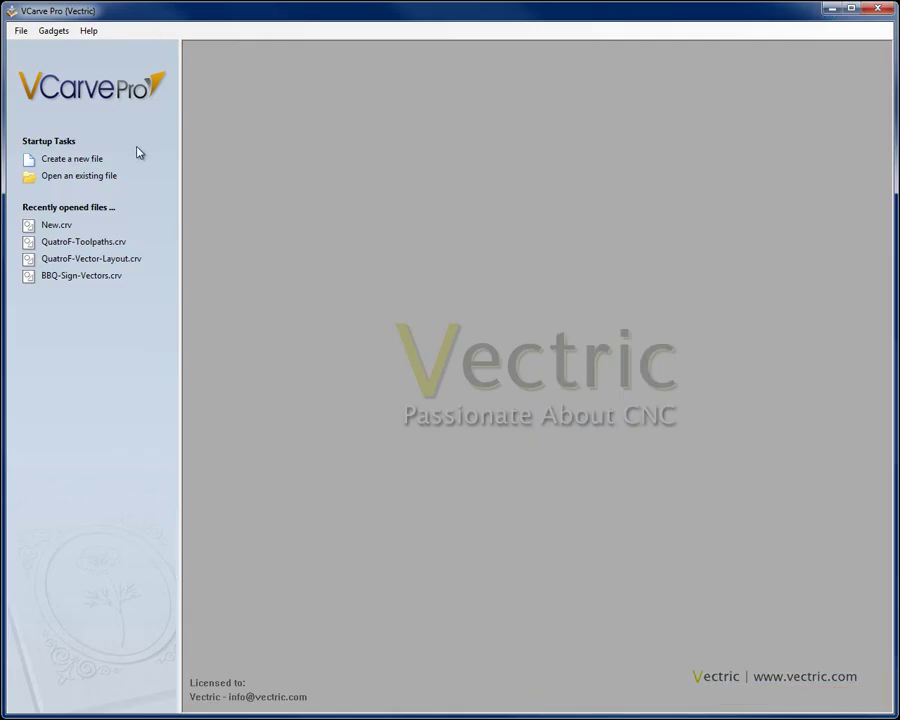
pyautogui.click(82, 161)
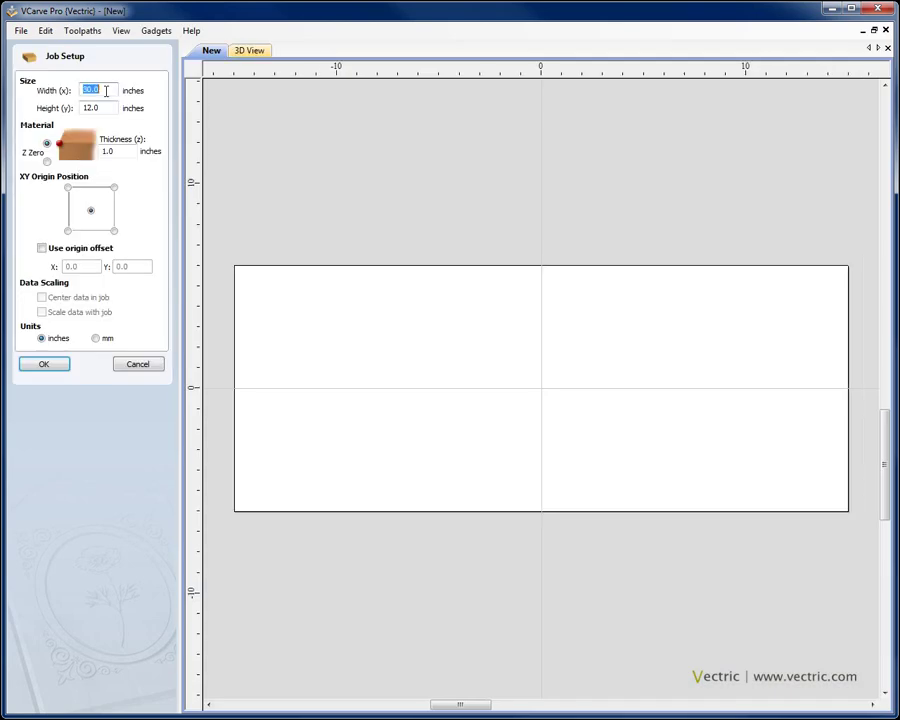
pyautogui.write('30')
pyautogui.click(88, 107)
pyautogui.click(45, 364)
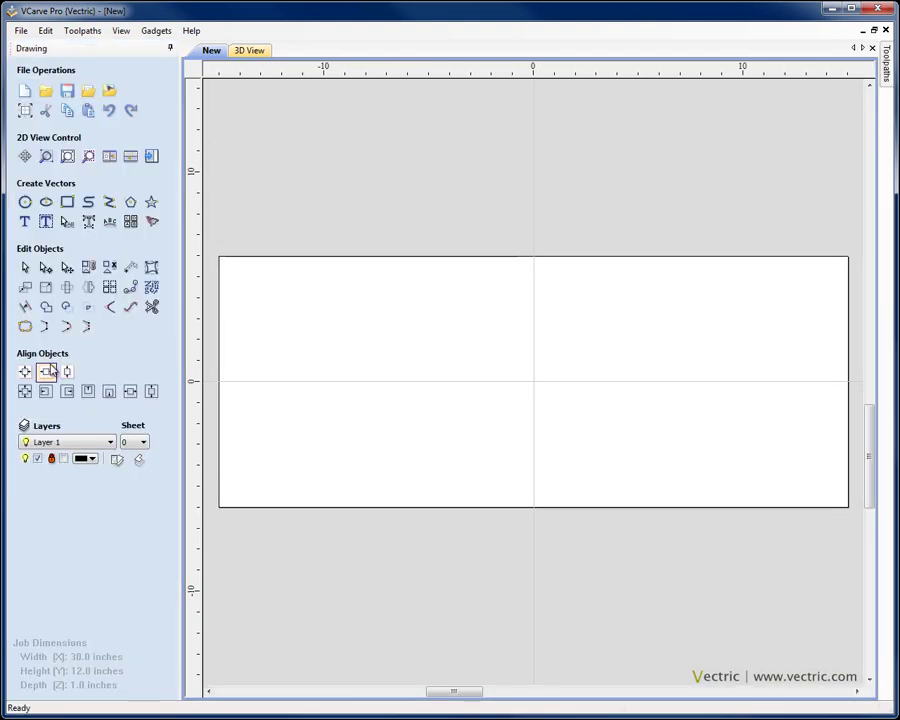
# Rename Layer 1 as Outline
pyautogui.click(117, 460)
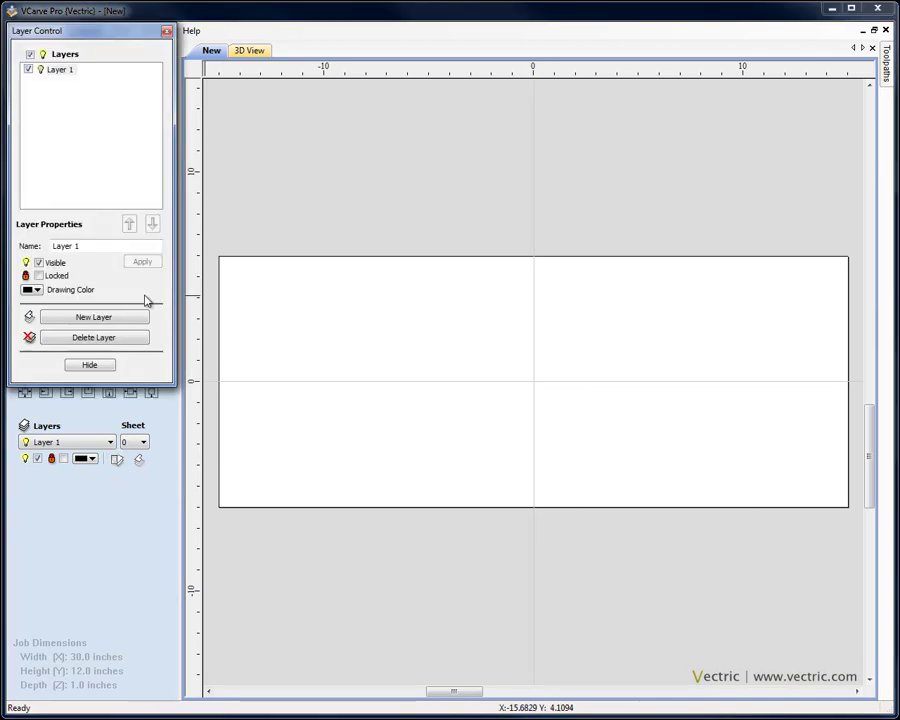
pyautogui.doubleClick(94, 245)
pyautogui.write('Ou')
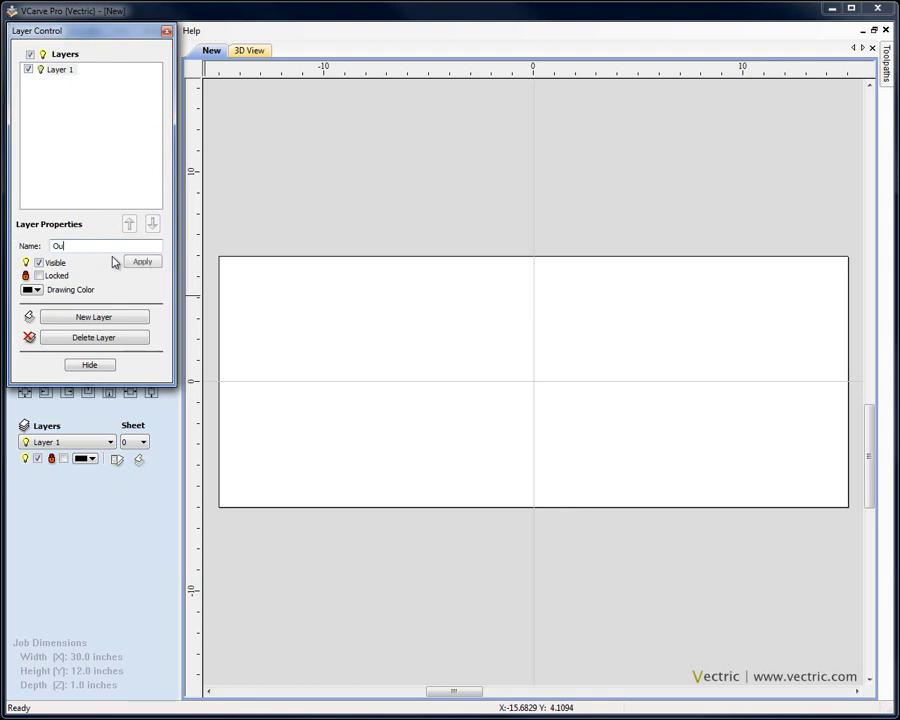
pyautogui.write('tline')
pyautogui.click(130, 261)
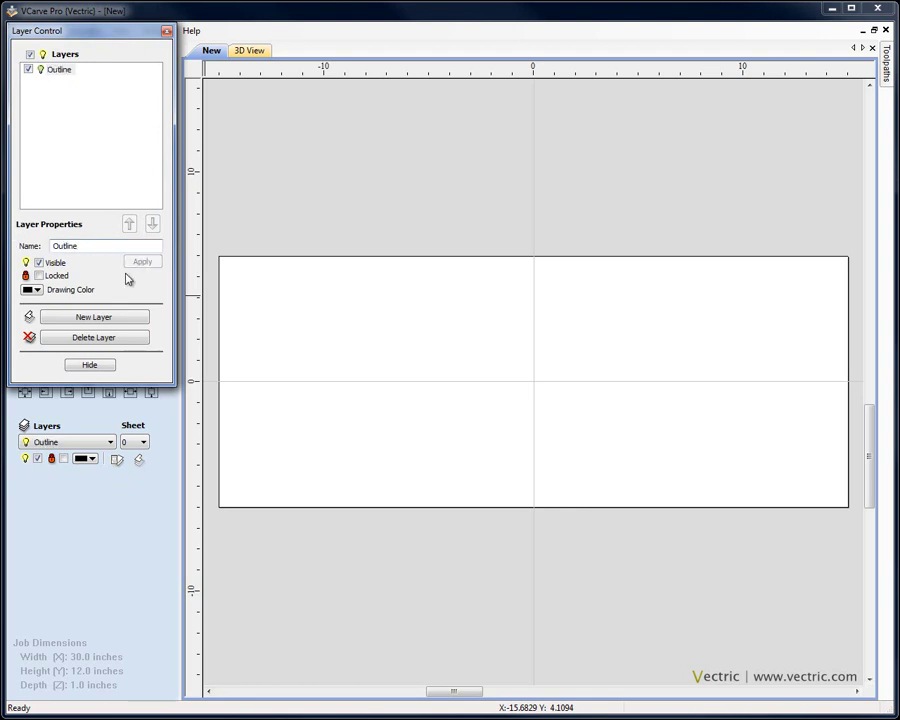
pyautogui.click(88, 366)
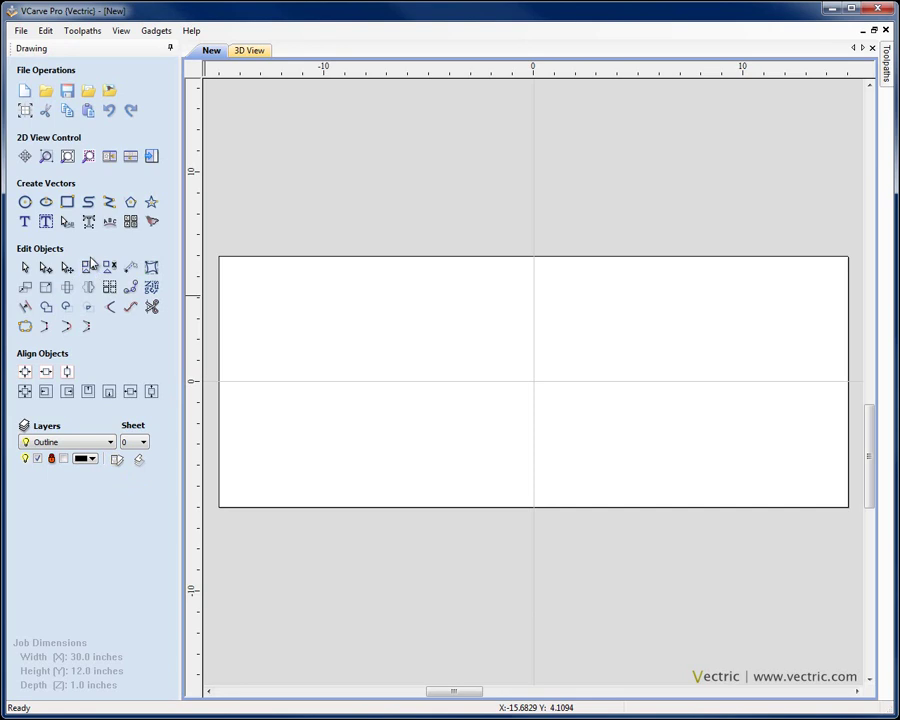
# Create a square-cornered rectangle 27 inches wide and 9.75 inches high, centred at X 0, Y 0
pyautogui.click(66, 201)
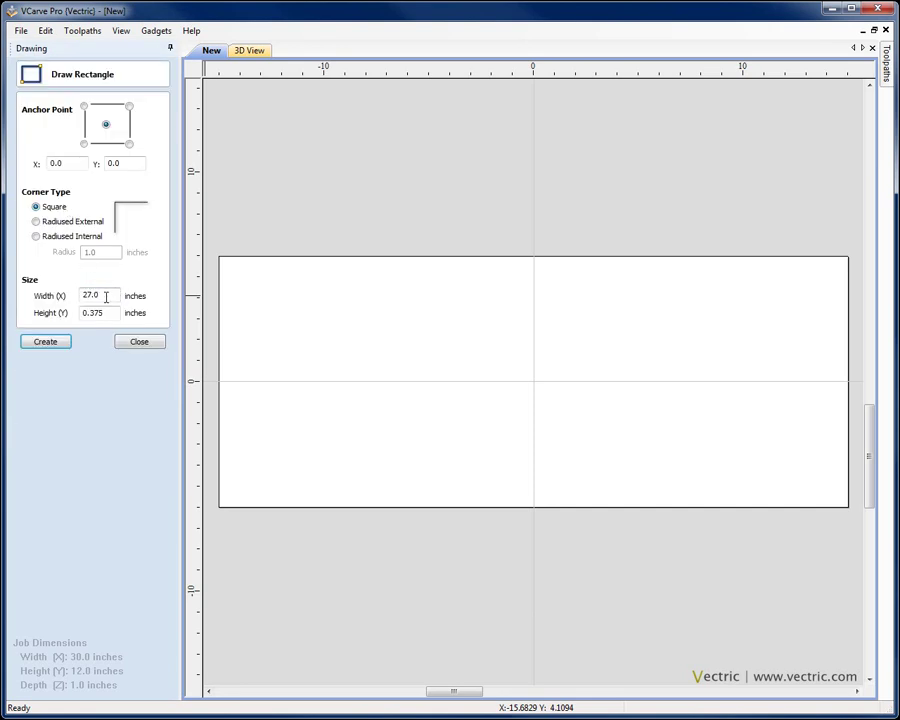
pyautogui.moveTo(106, 296); pyautogui.dragTo(35, 307)
pyautogui.write('27')
pyautogui.press('Tab')
pyautogui.write('9.75')
pyautogui.click(57, 342)
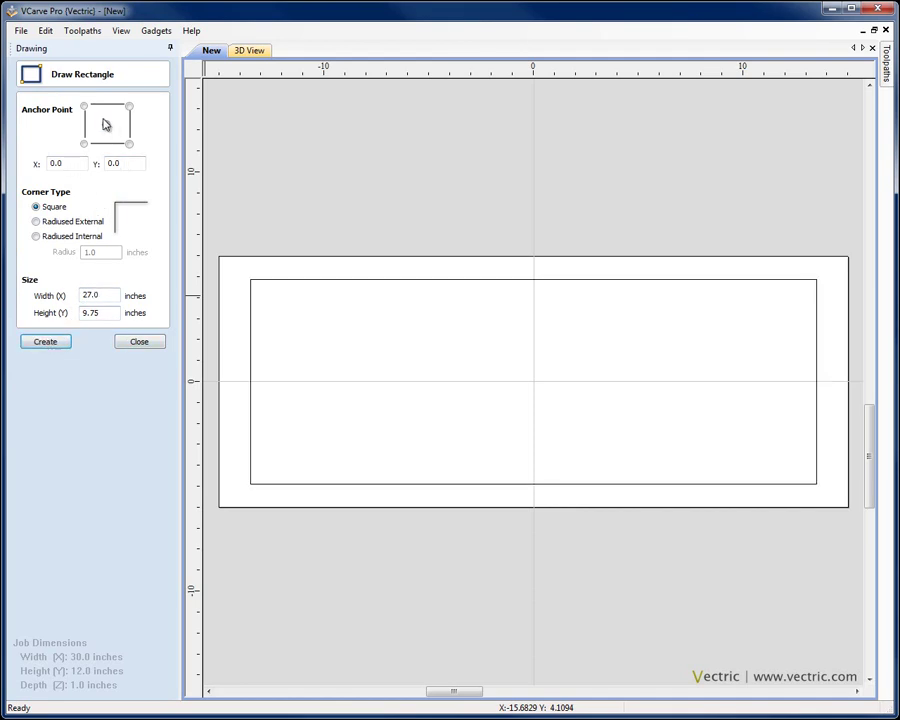
pyautogui.click(145, 342)
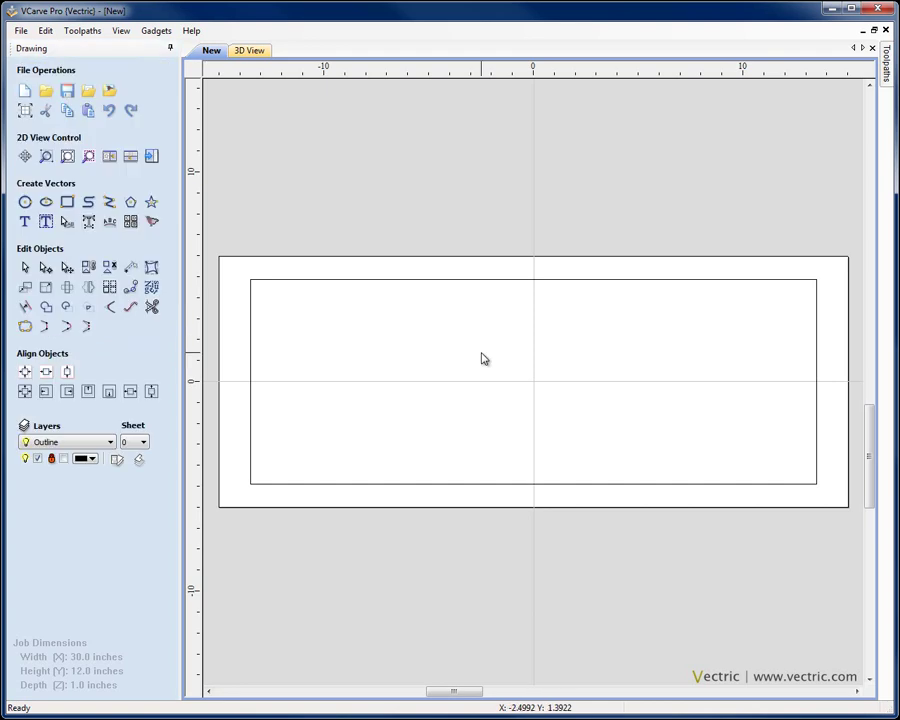
# Add a visible, active layer named Top and Bottom Grooves
pyautogui.click(117, 459)
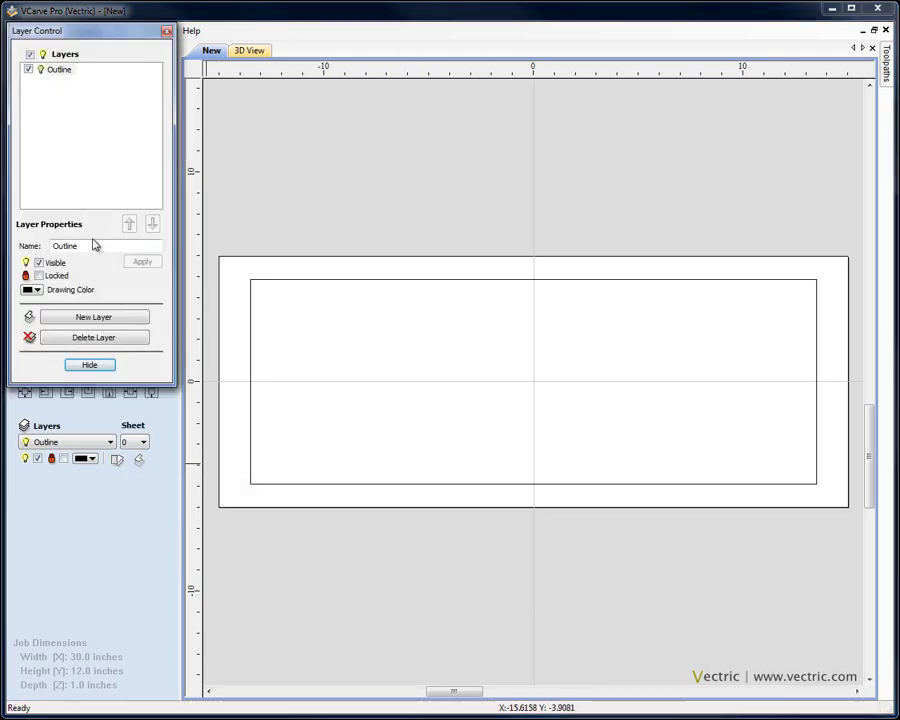
pyautogui.click(93, 318)
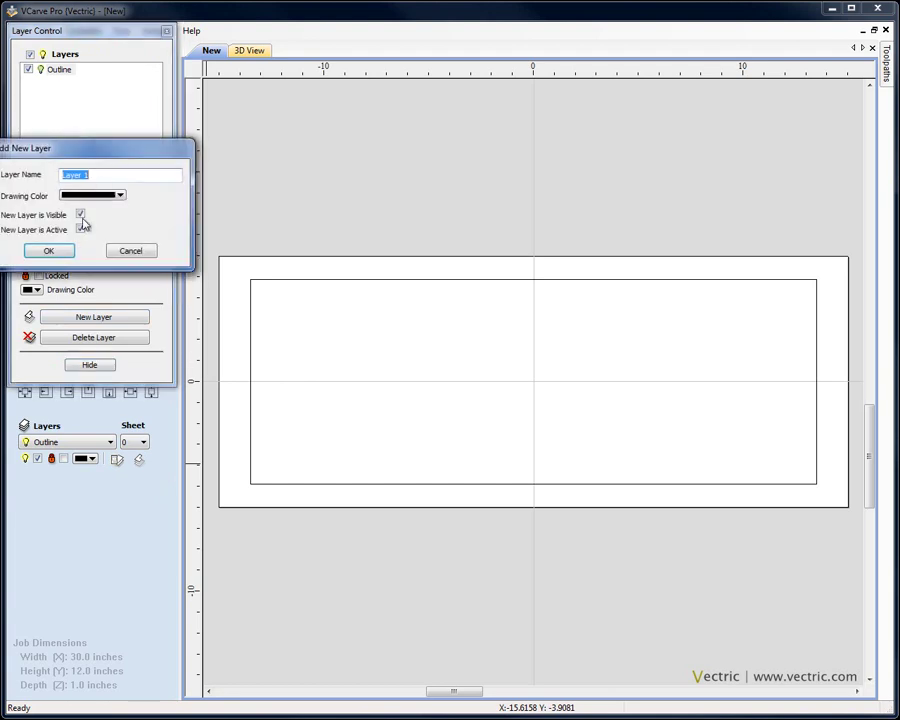
pyautogui.write('Top and Bottom Grooves')
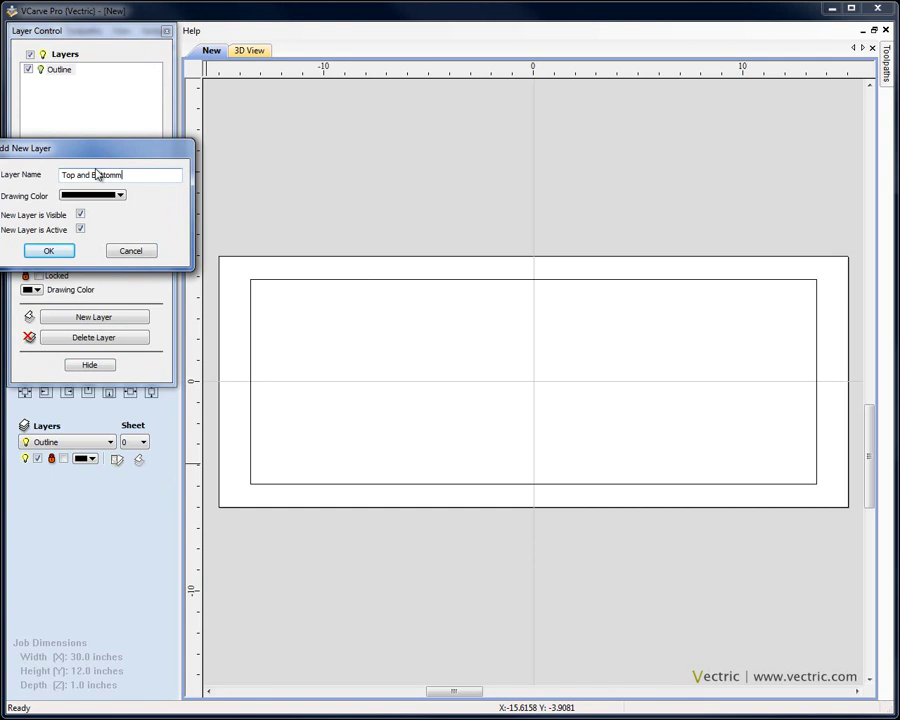
pyautogui.click(48, 250)
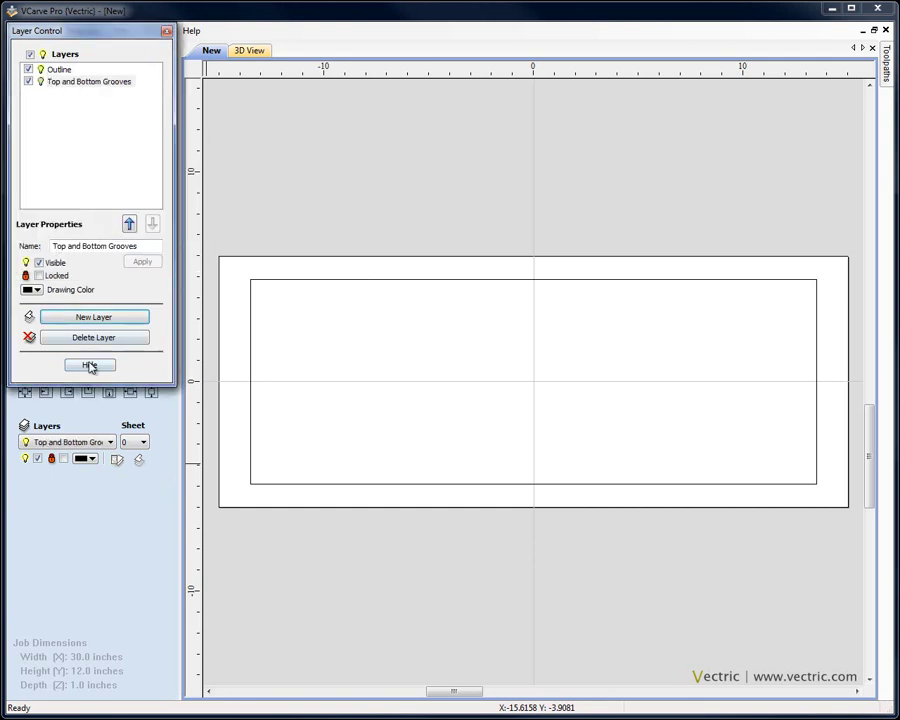
pyautogui.click(89, 364)
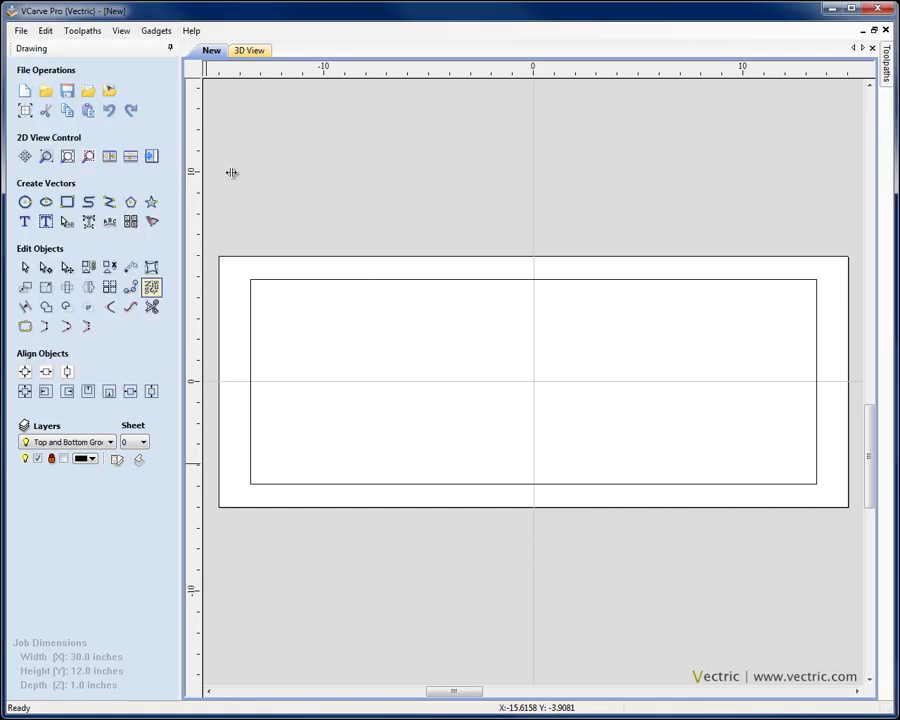
# Create a square-cornered groove rectangle 27 inches wide and 0.375 inches high, centred at X 0, Y 0
pyautogui.click(70, 203)
pyautogui.doubleClick(107, 295)
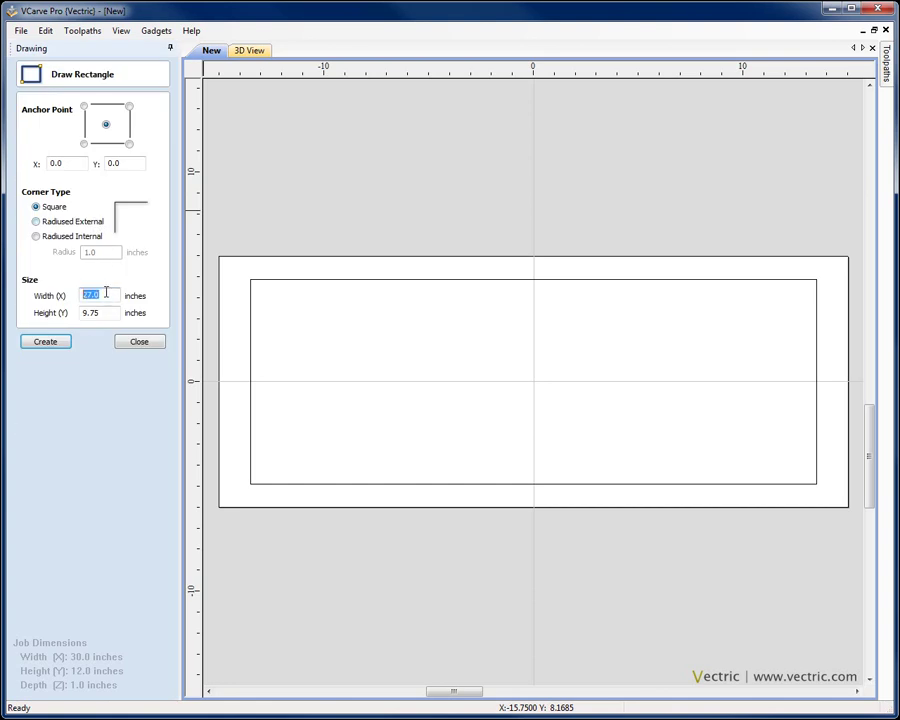
pyautogui.write('27')
pyautogui.press('Tab')
pyautogui.write('0.375')
pyautogui.click(55, 344)
pyautogui.click(139, 342)
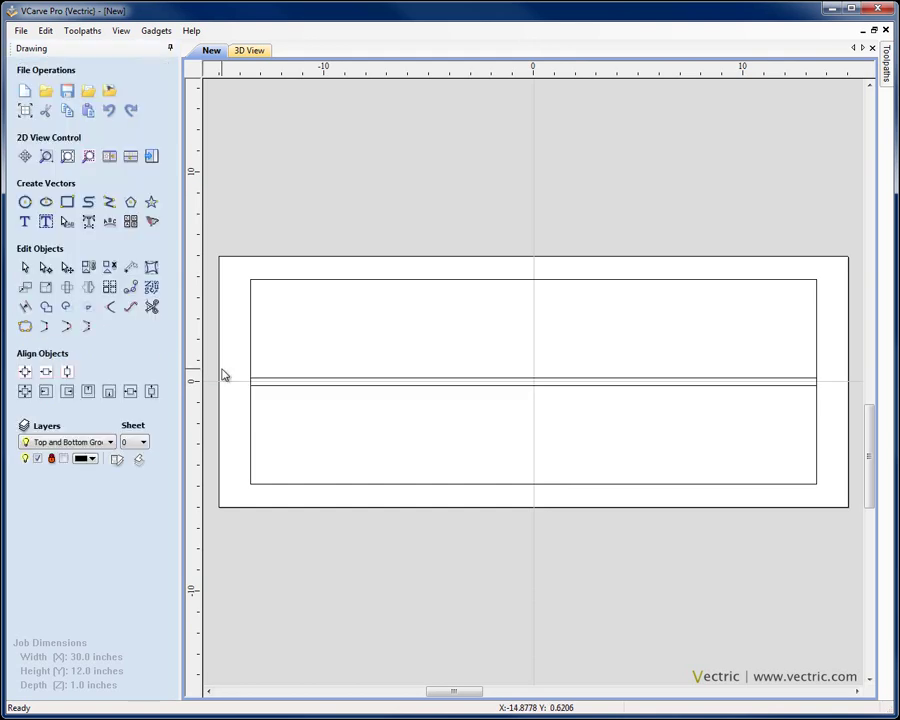
# Align the thin groove rectangle with the inside bottom edge of the outline rectangle
pyautogui.click(295, 382)
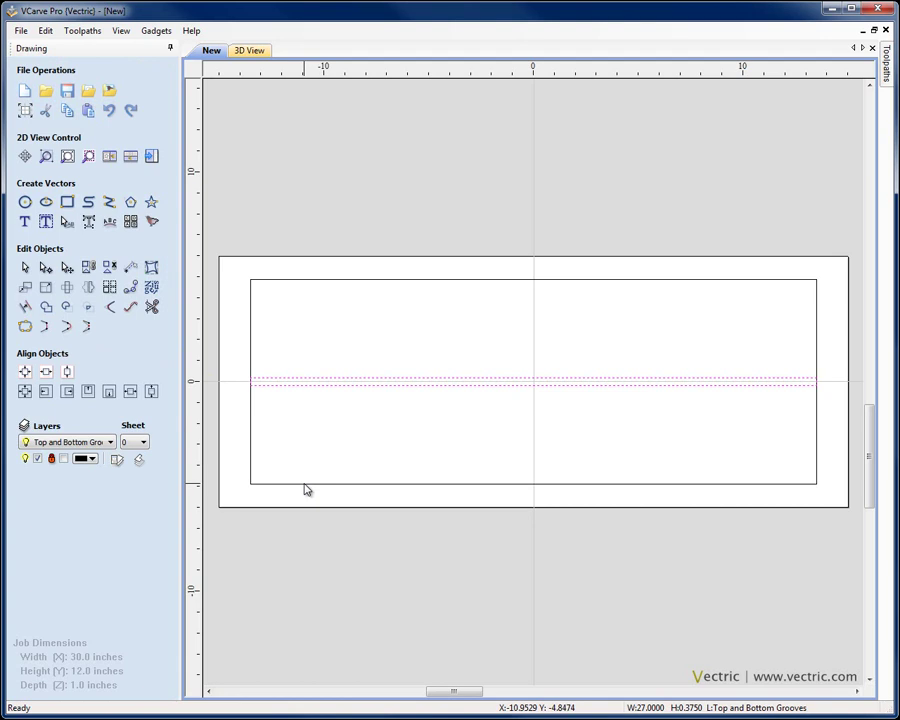
pyautogui.keyDown('shift'); pyautogui.click(309, 485); pyautogui.keyUp('shift')
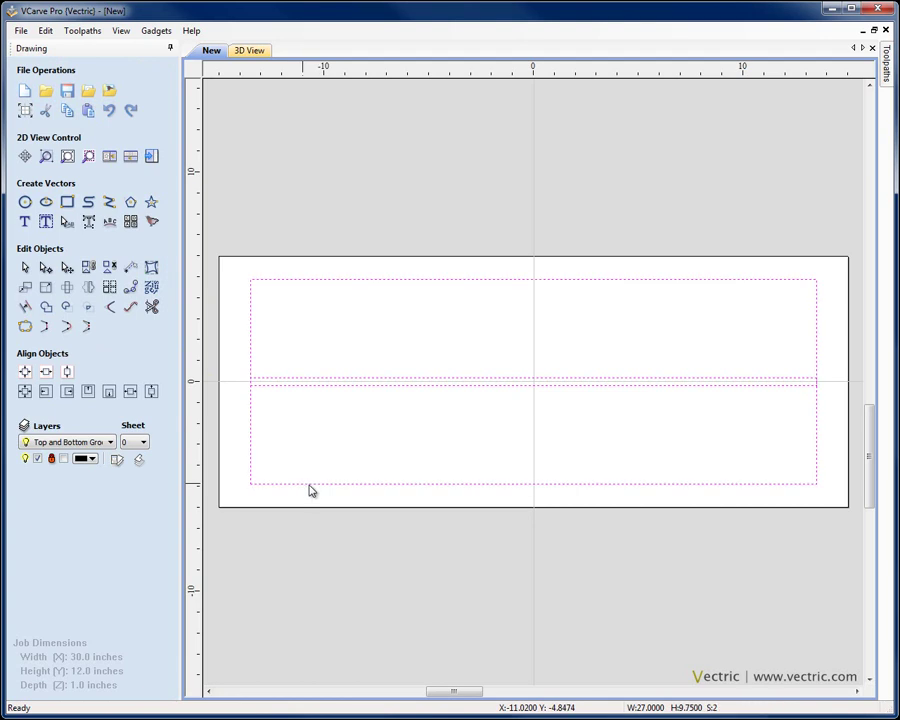
pyautogui.click(109, 393)
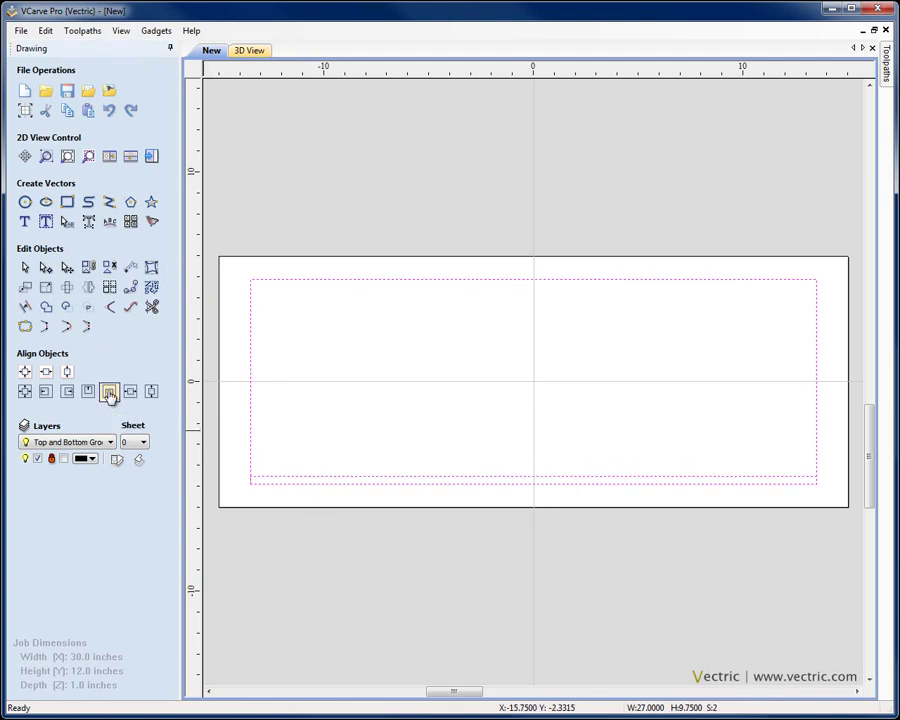
pyautogui.click(295, 432)
# Move the groove rectangle up by a relative 0.375 inches in Y, leaving X at 0
pyautogui.click(284, 479)
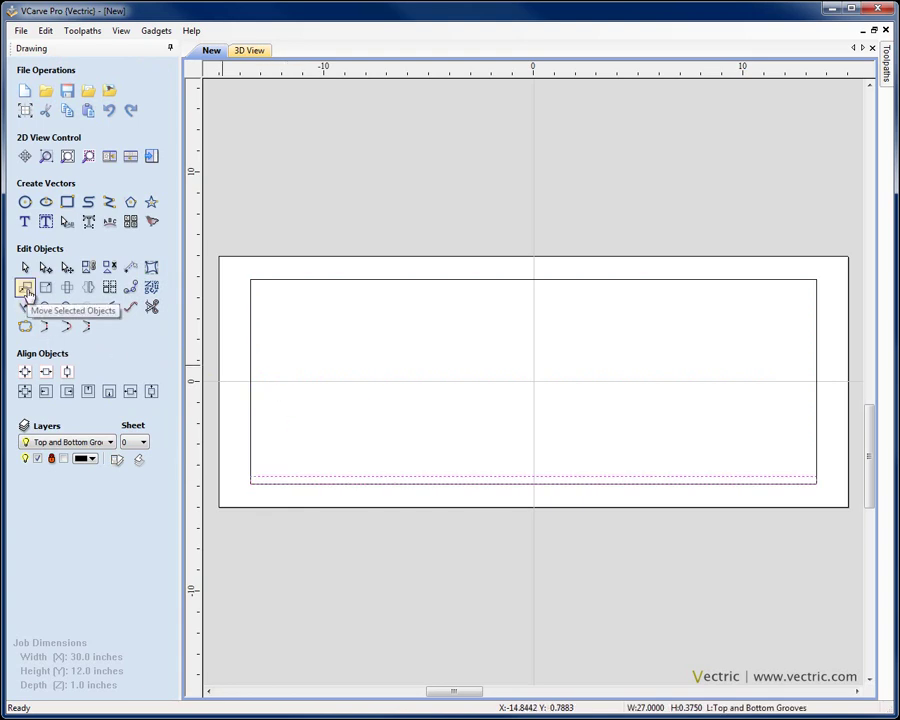
pyautogui.click(27, 292)
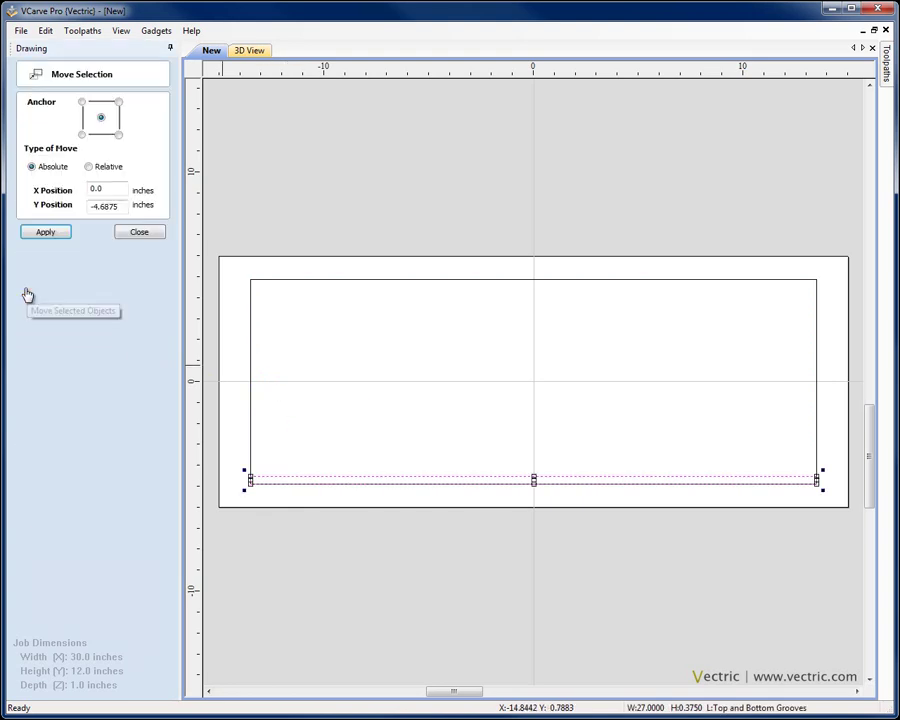
pyautogui.click(88, 167)
pyautogui.moveTo(114, 206); pyautogui.dragTo(89, 208)
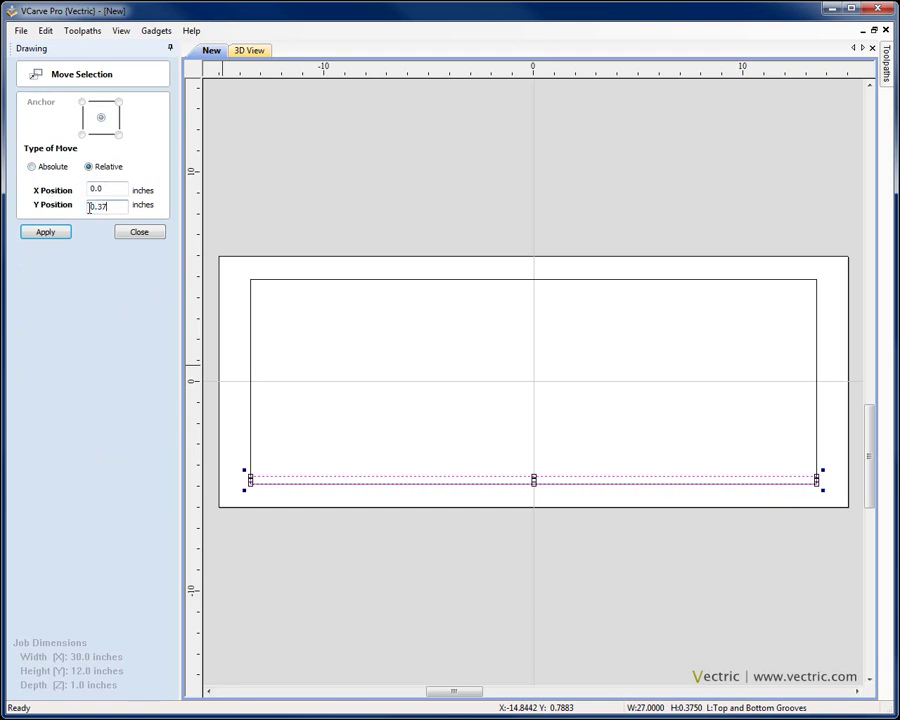
pyautogui.click(55, 234)
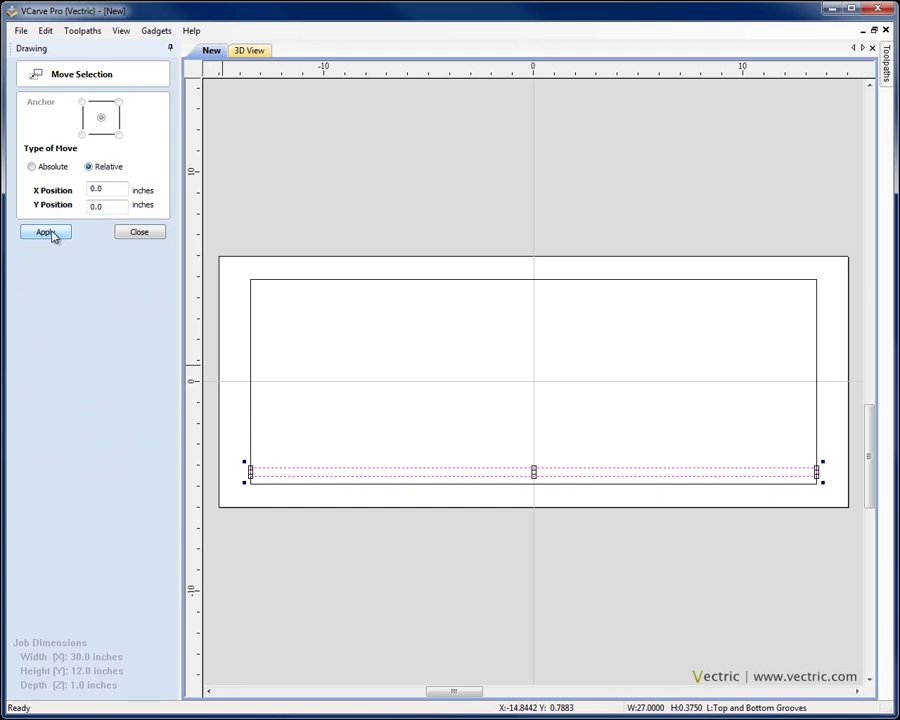
pyautogui.click(145, 233)
pyautogui.click(315, 405)
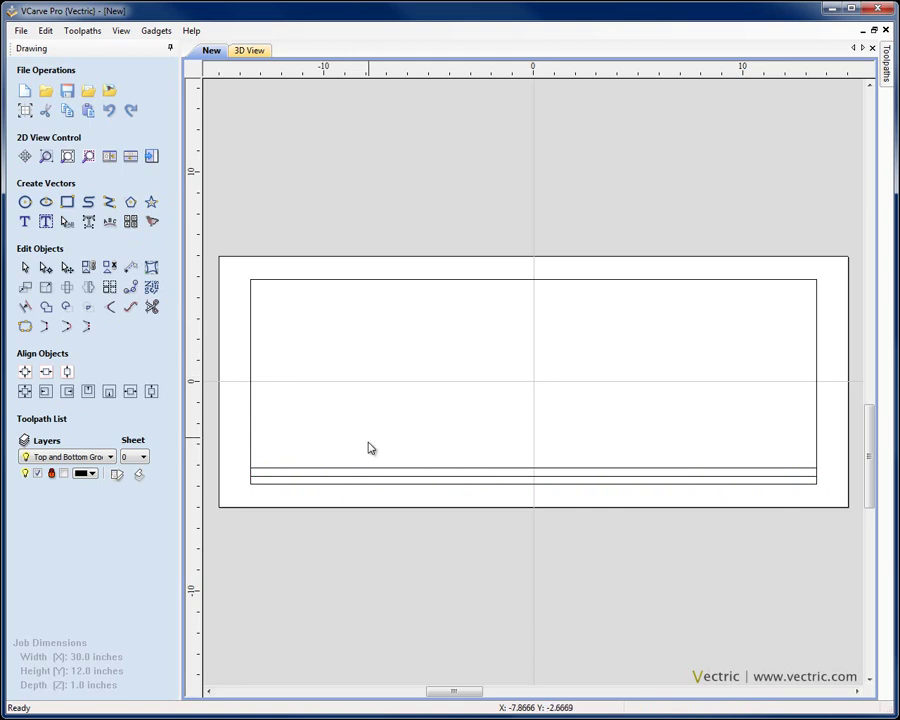
# Make a mirrored copy of the groove rectangle across the job's horizontal centre line, near the outline's top edge
pyautogui.click(345, 474)
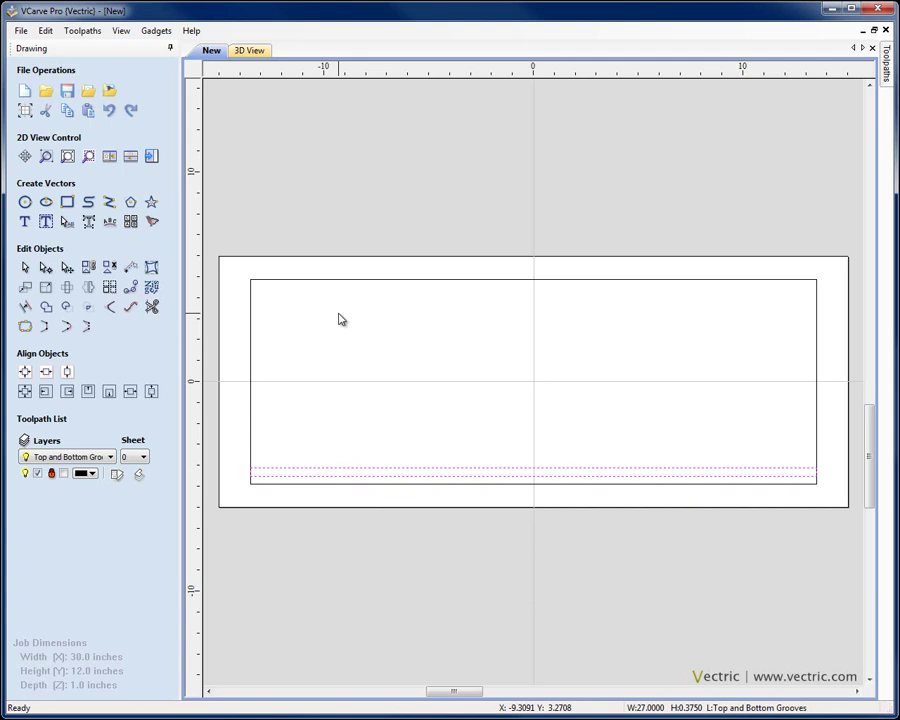
pyautogui.hotkey('ctrl', 'v')
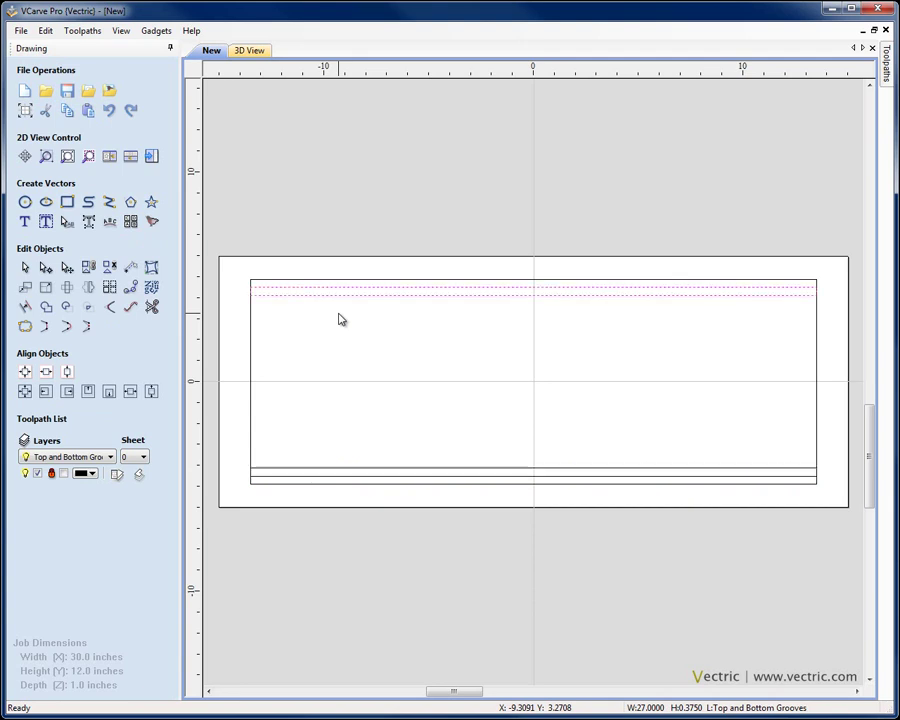
pyautogui.click(339, 319)
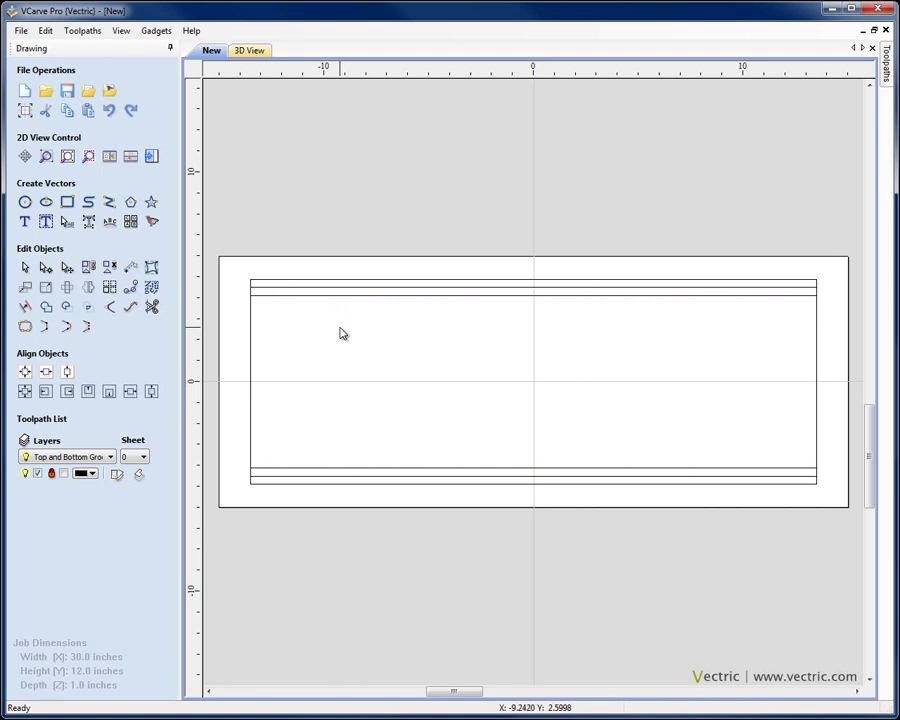
# Hide the Outline and the Top and Bottom Grooves layers and add a visible, active layer named Foils
pyautogui.click(117, 475)
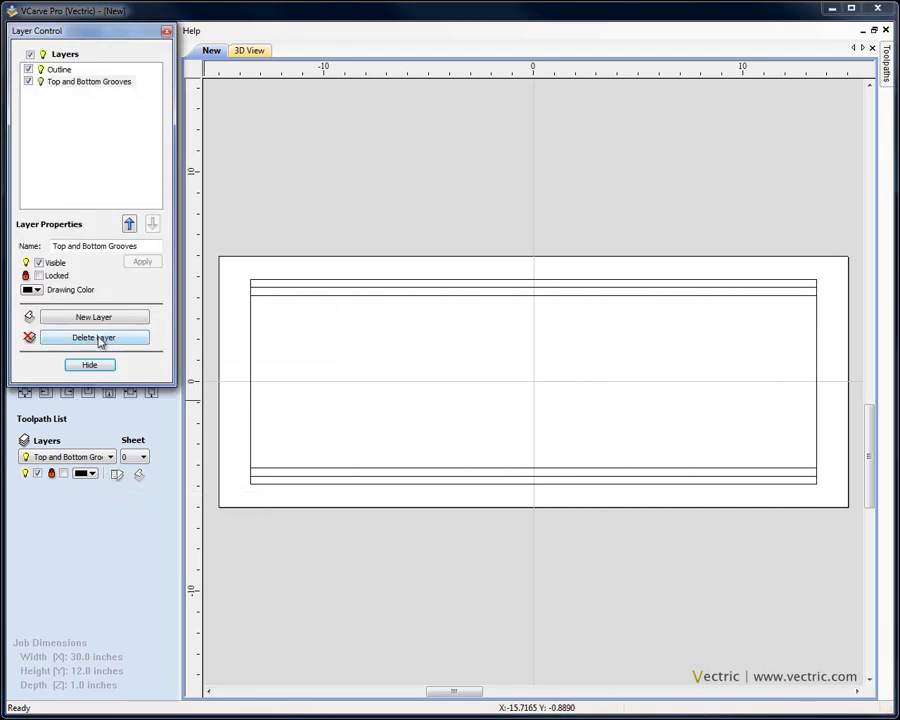
pyautogui.click(28, 69)
pyautogui.click(28, 82)
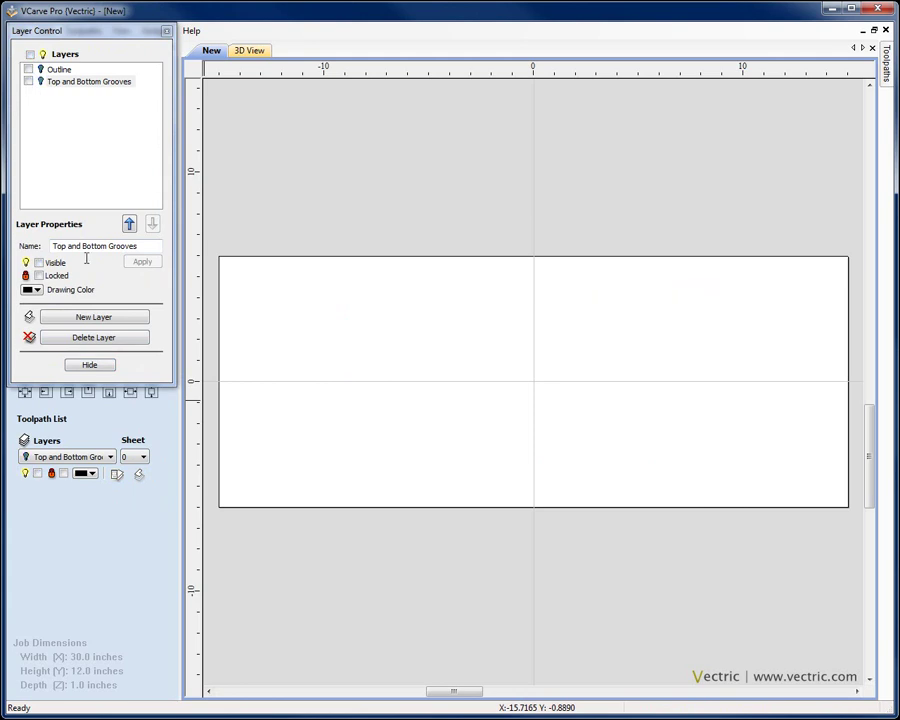
pyautogui.click(91, 317)
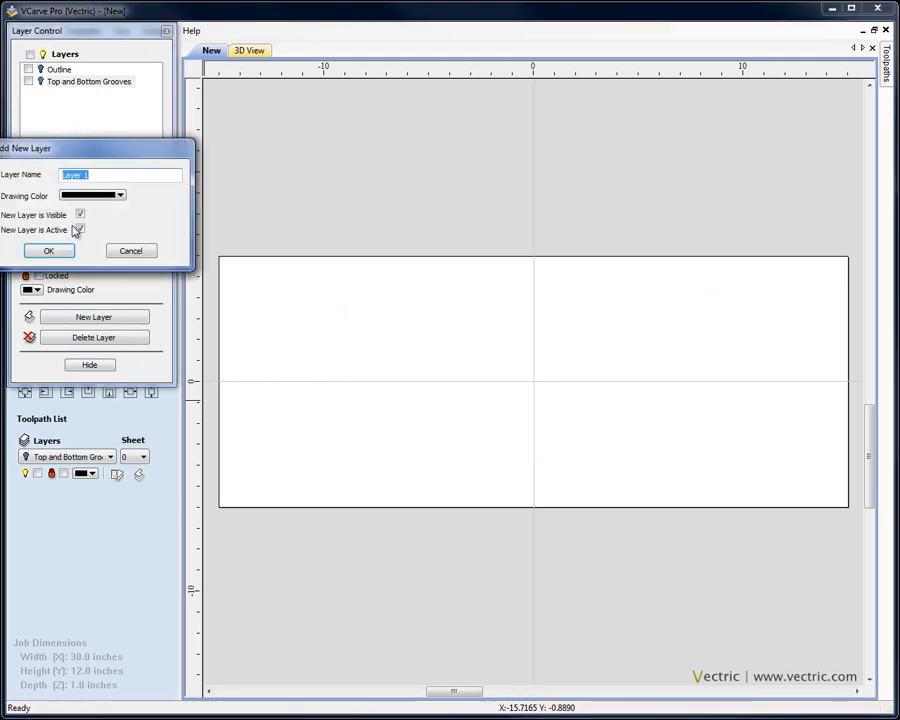
pyautogui.write('Foils')
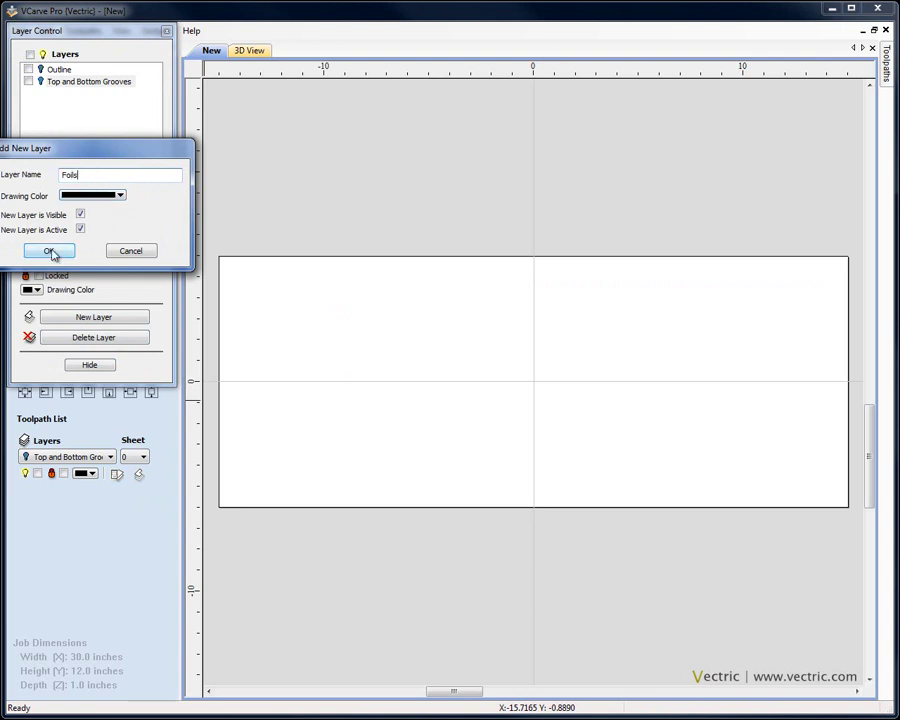
pyautogui.click(54, 250)
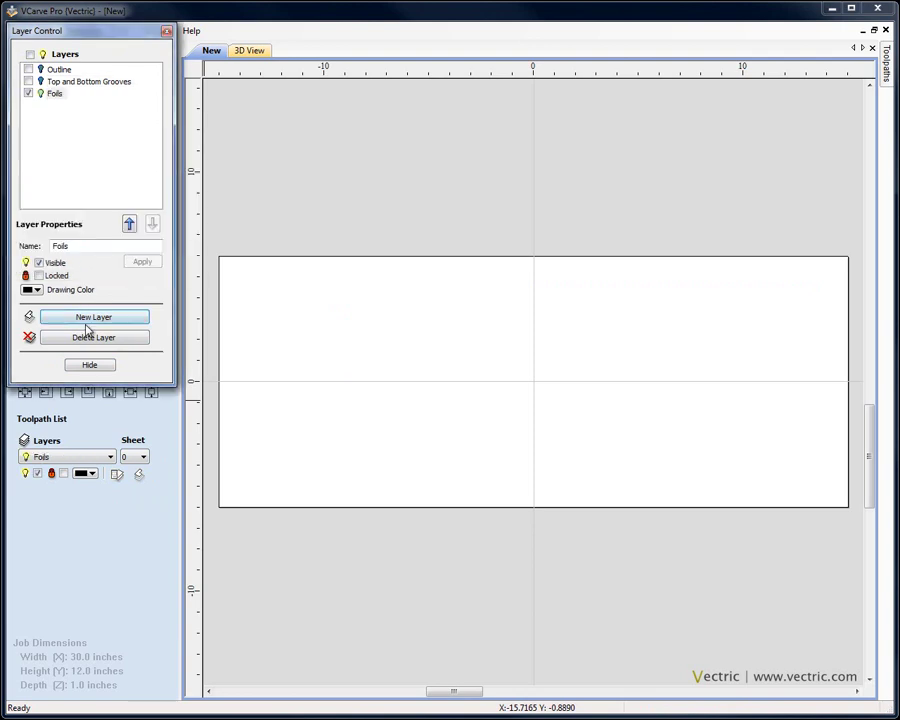
pyautogui.click(92, 368)
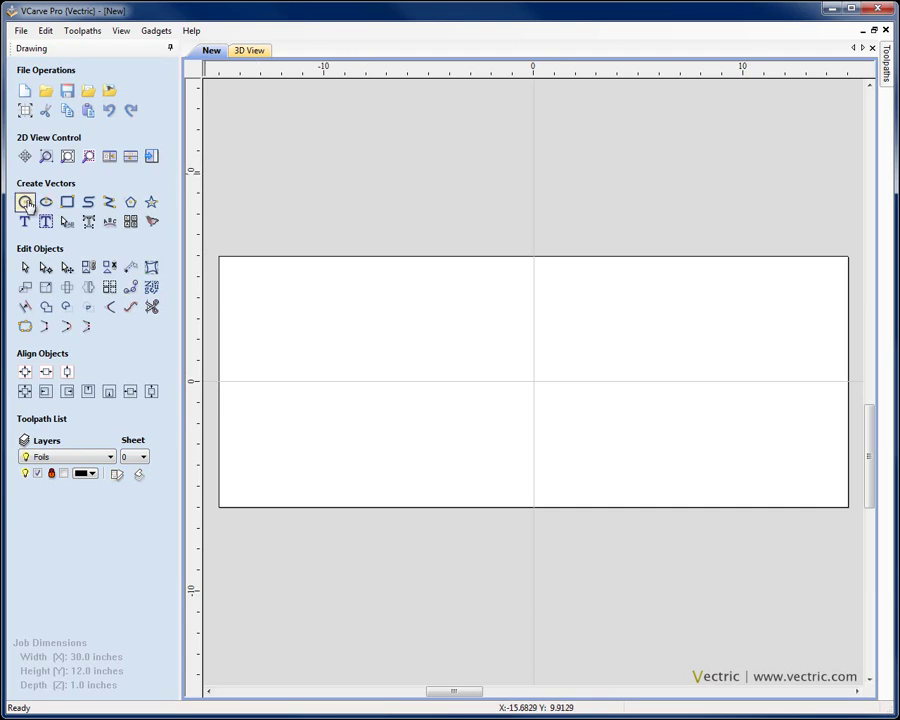
# Draw three concentric circles centred at X 0, Y 0 with diameters of 7.5, 7 and 1.5 inches
pyautogui.click(25, 204)
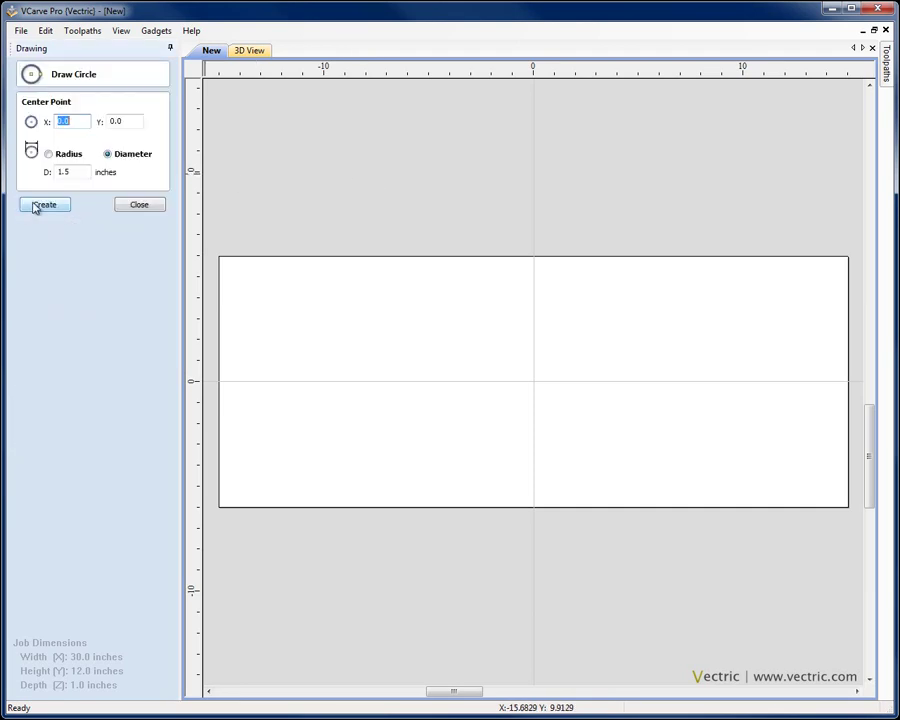
pyautogui.doubleClick(63, 172)
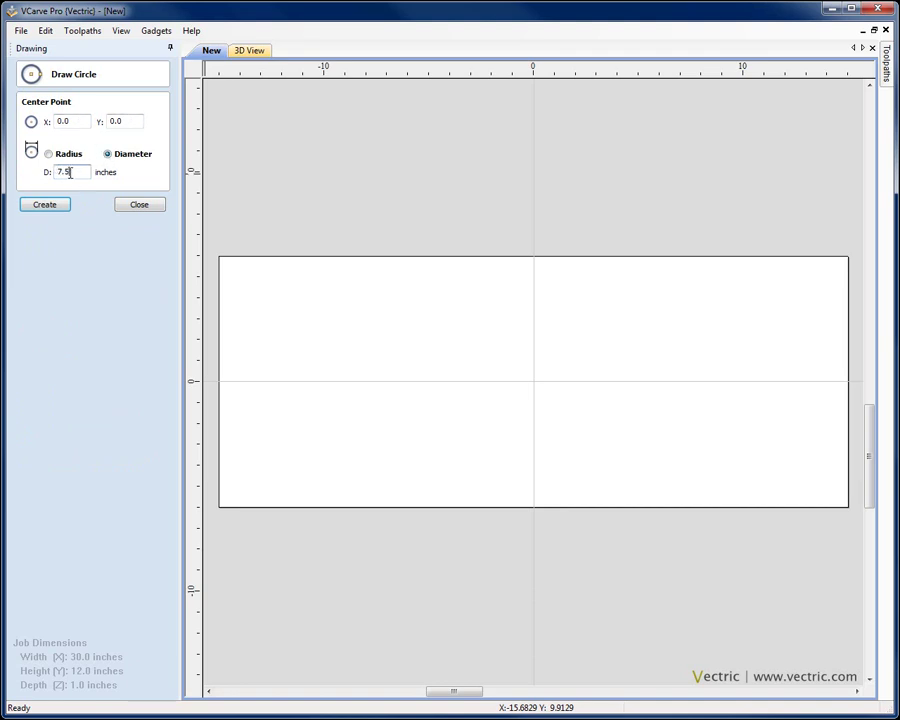
pyautogui.click(45, 207)
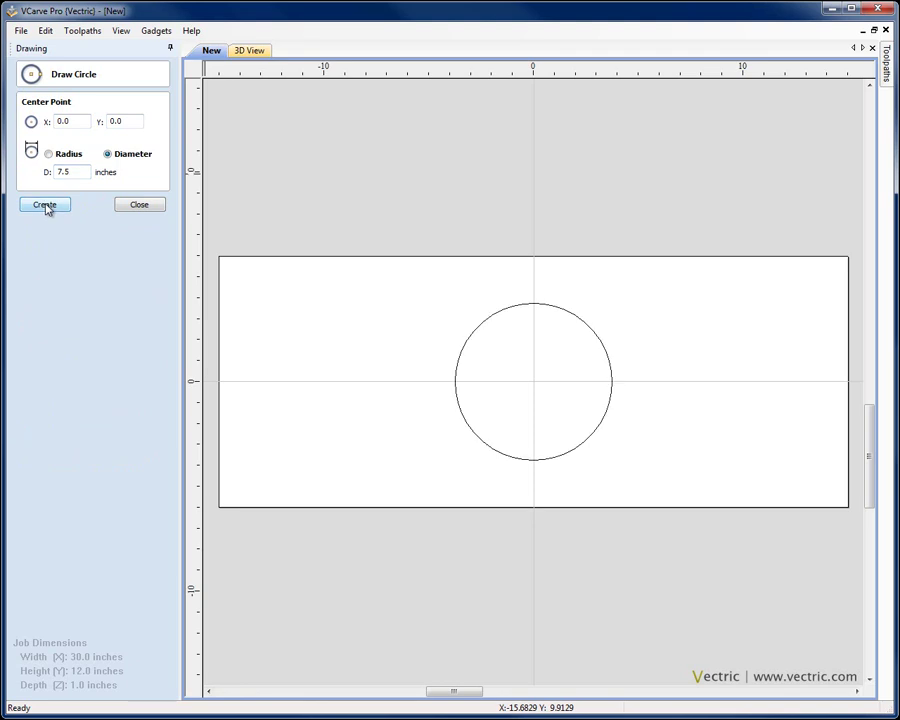
pyautogui.doubleClick(78, 175)
pyautogui.write('7')
pyautogui.click(58, 207)
pyautogui.doubleClick(58, 173)
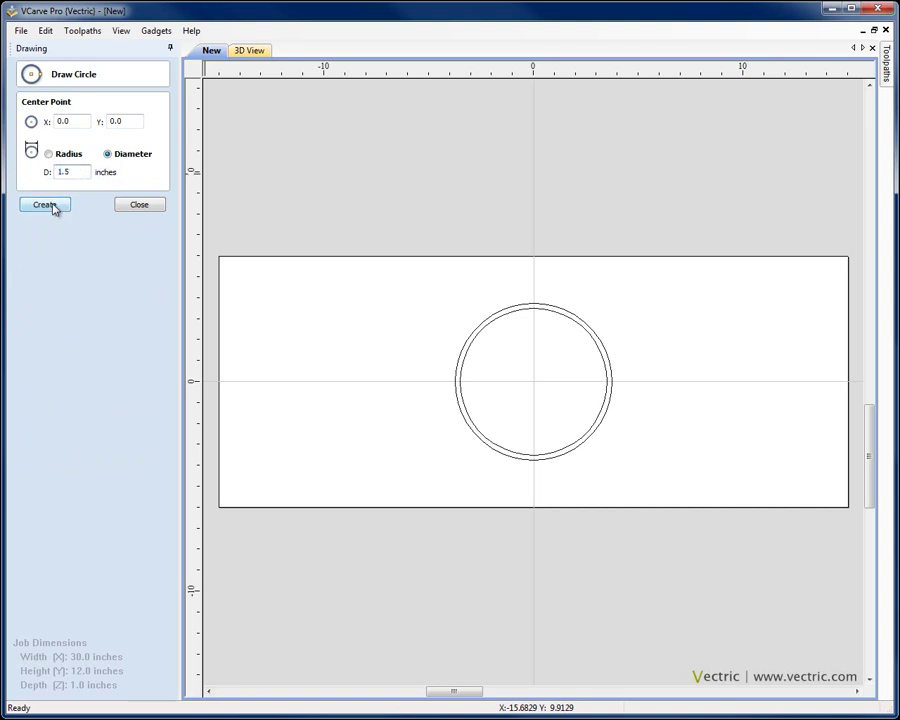
pyautogui.click(51, 208)
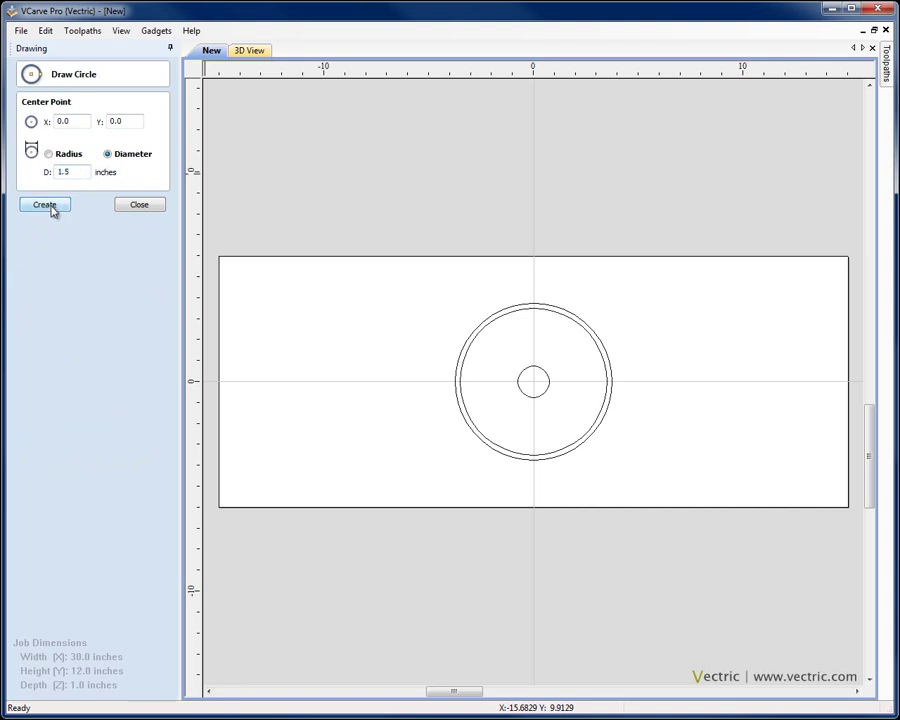
pyautogui.click(139, 205)
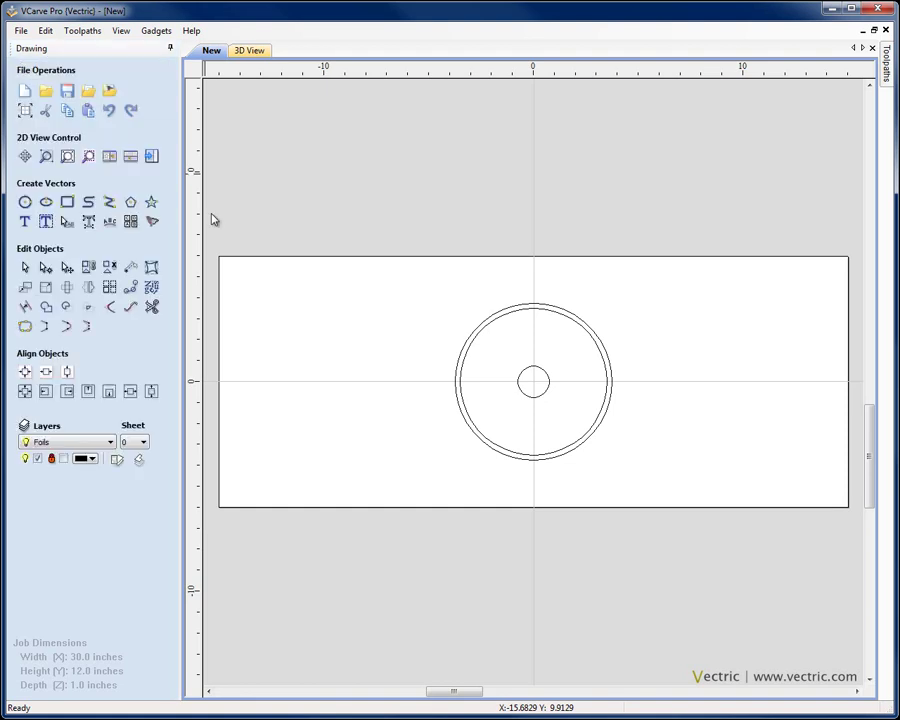
# Move the small 1.5-inch circle straight down by a relative distance of about 0.67 inches, leaving X at 0
pyautogui.click(531, 374)
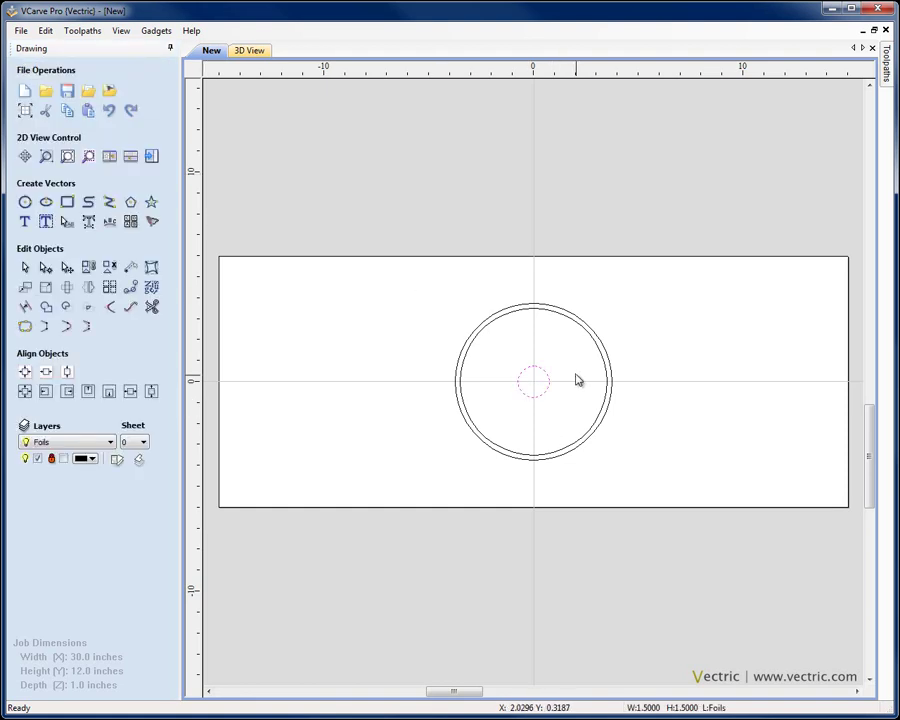
pyautogui.scroll(2, 577, 381)
pyautogui.scroll(1, 516, 367)
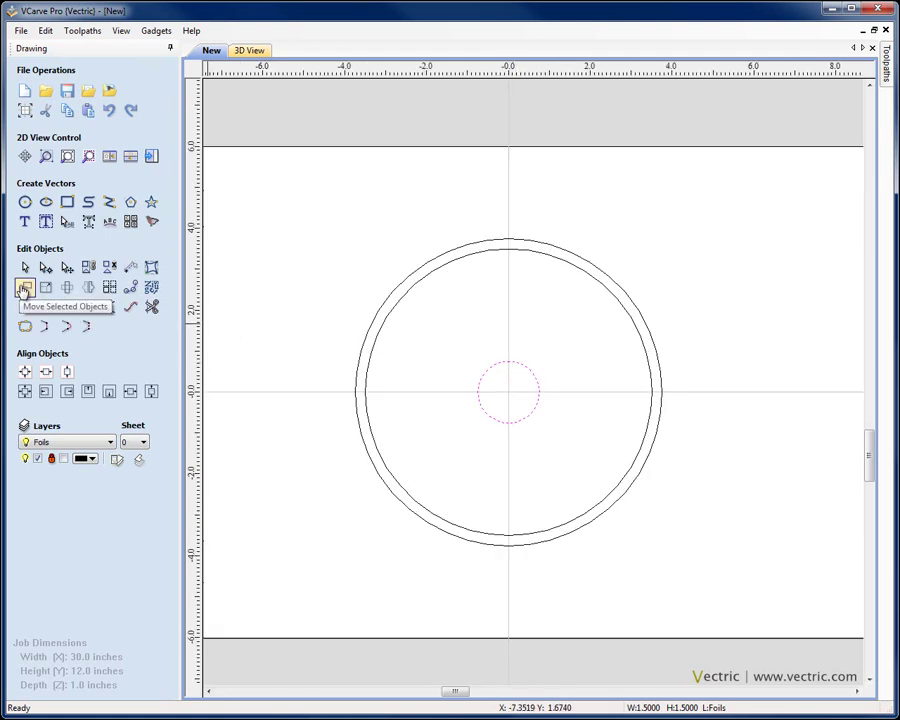
pyautogui.click(25, 288)
pyautogui.click(88, 166)
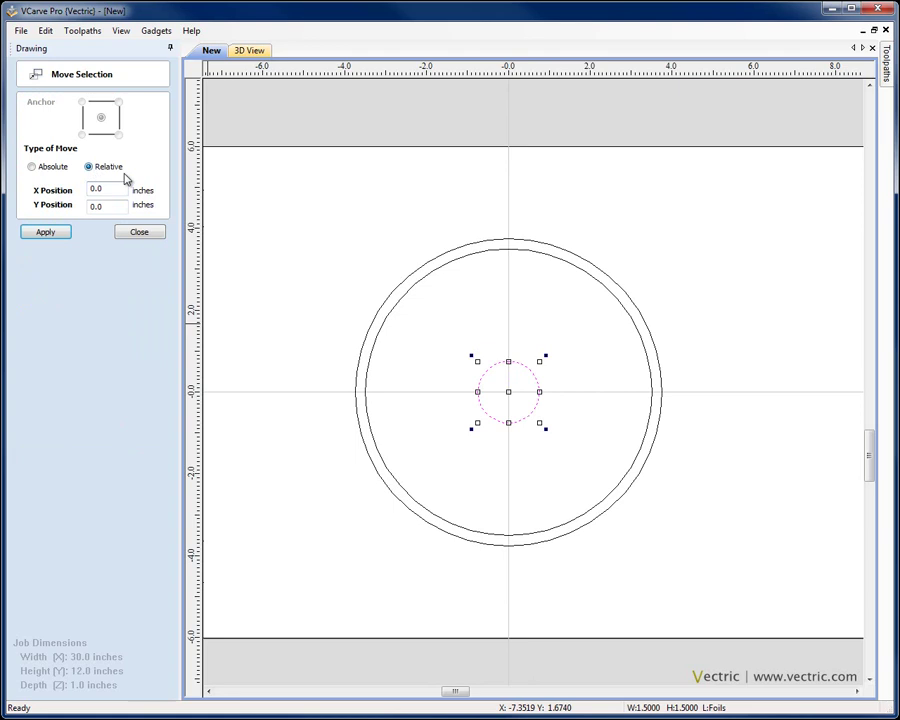
pyautogui.doubleClick(111, 207)
pyautogui.press('Tab')
pyautogui.click(55, 236)
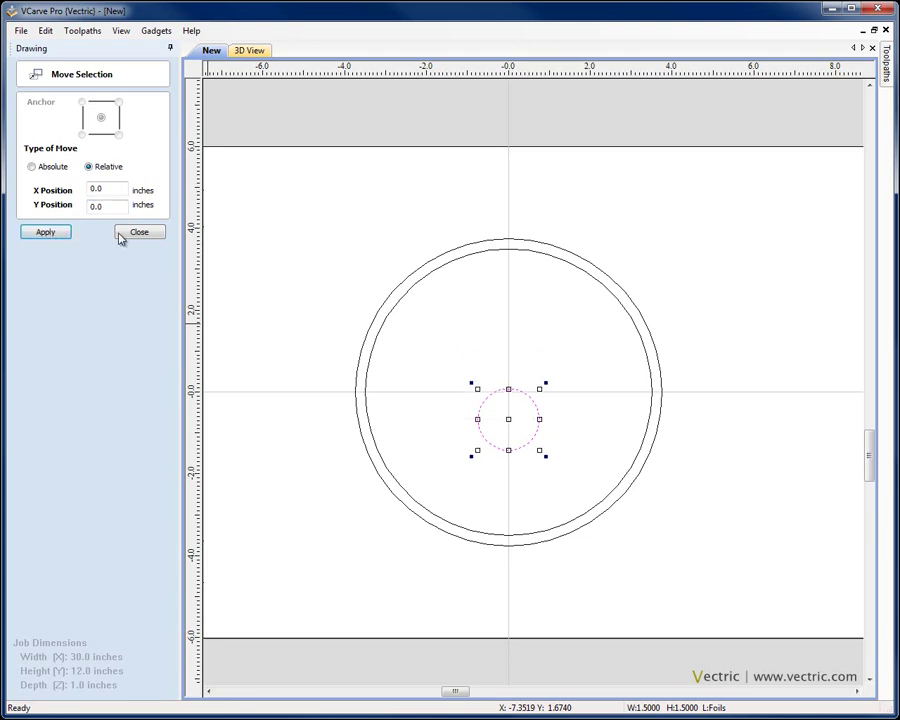
pyautogui.click(136, 233)
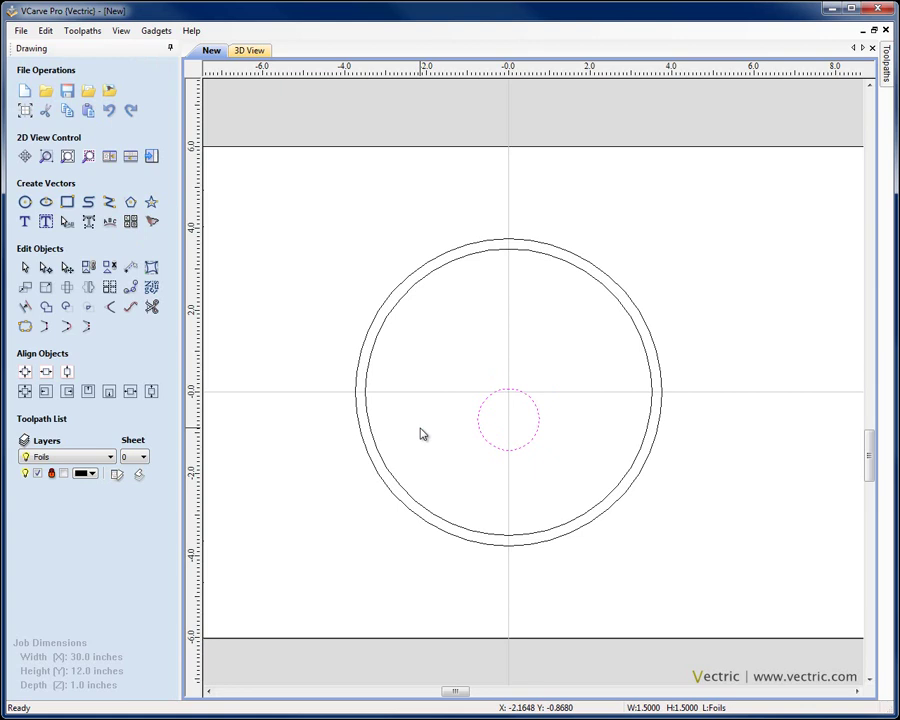
# Make a circular array of 3 small circles over 360 degrees about X 0, Y 0 with rotated copies, and weld them into a trefoil
pyautogui.click(109, 289)
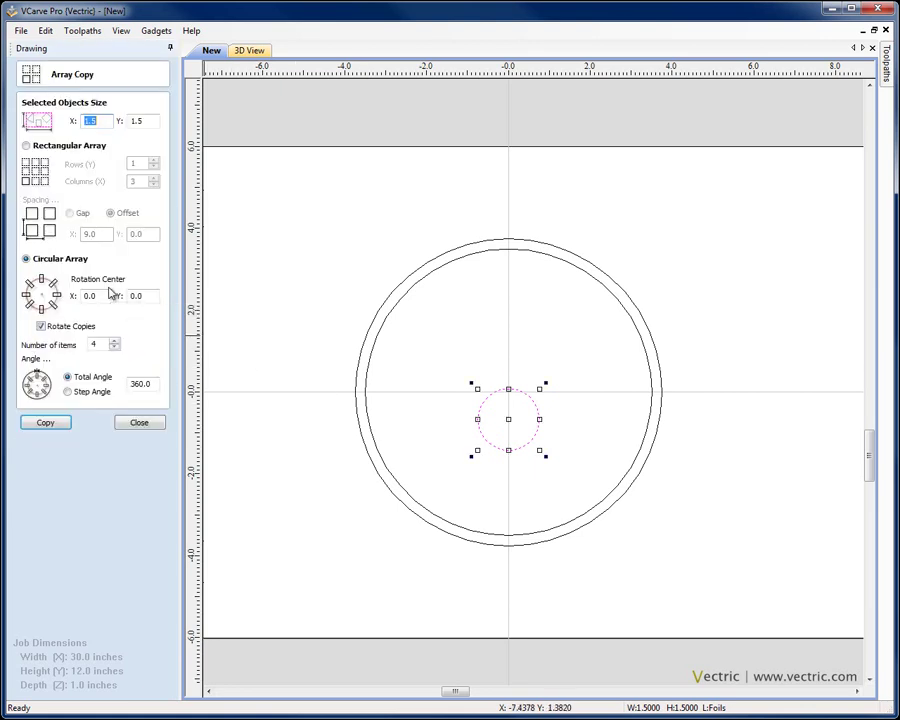
pyautogui.click(26, 258)
pyautogui.click(115, 344)
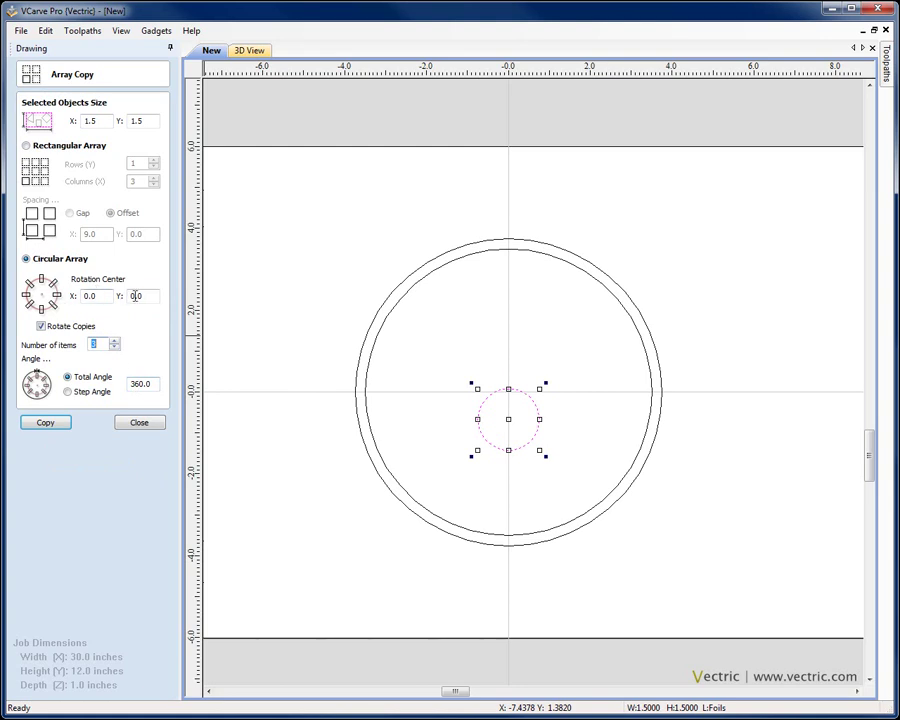
pyautogui.click(47, 422)
pyautogui.click(139, 423)
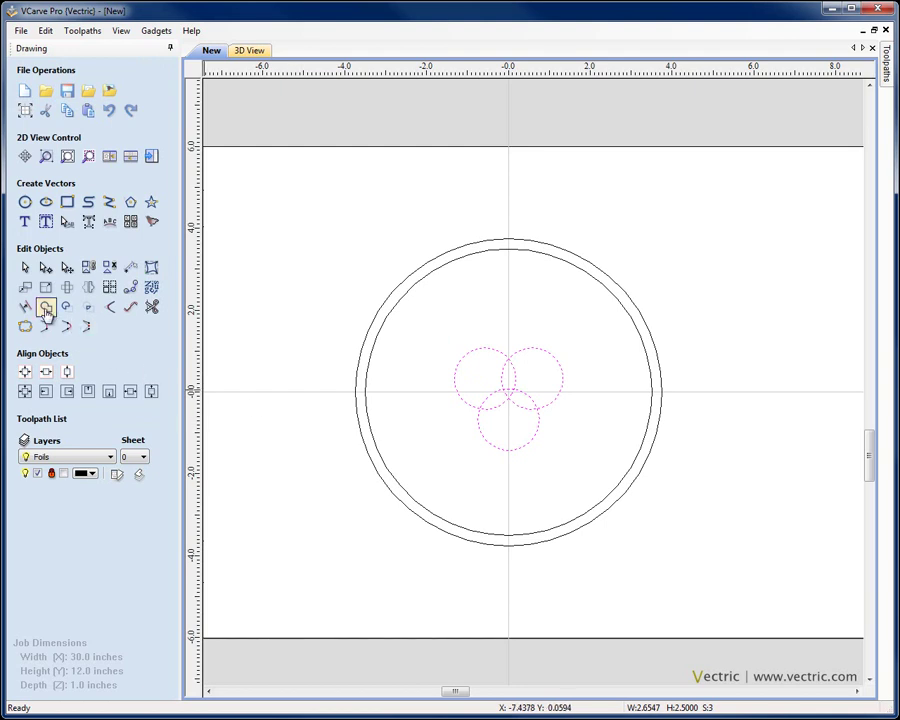
pyautogui.click(46, 311)
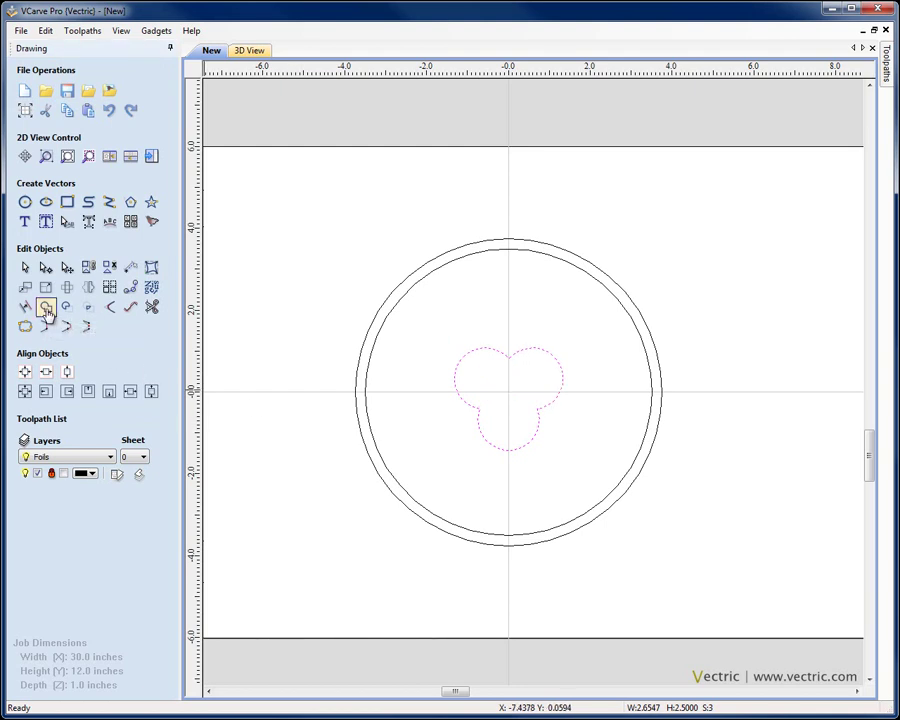
pyautogui.click(462, 321)
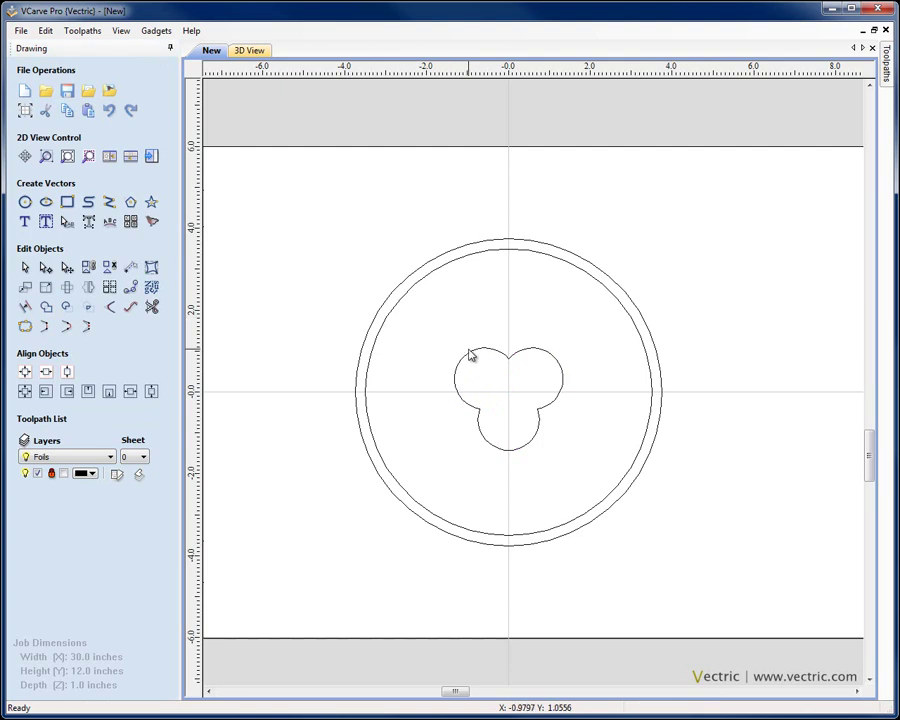
# Offset the trefoil inwards by 0.25 inches with sharp offset corners
pyautogui.click(470, 356)
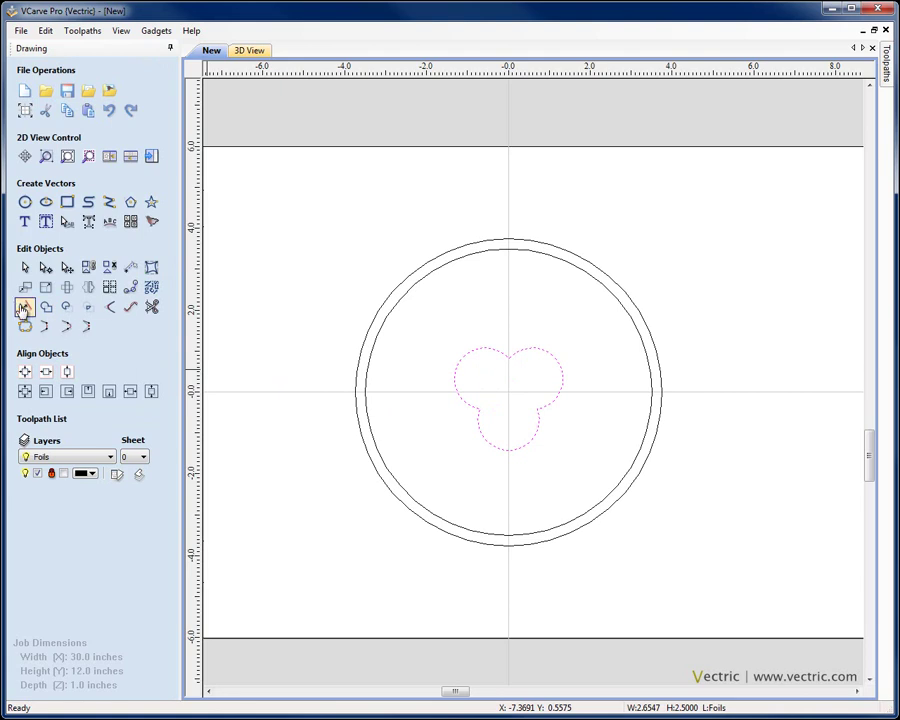
pyautogui.click(25, 309)
pyautogui.click(58, 132)
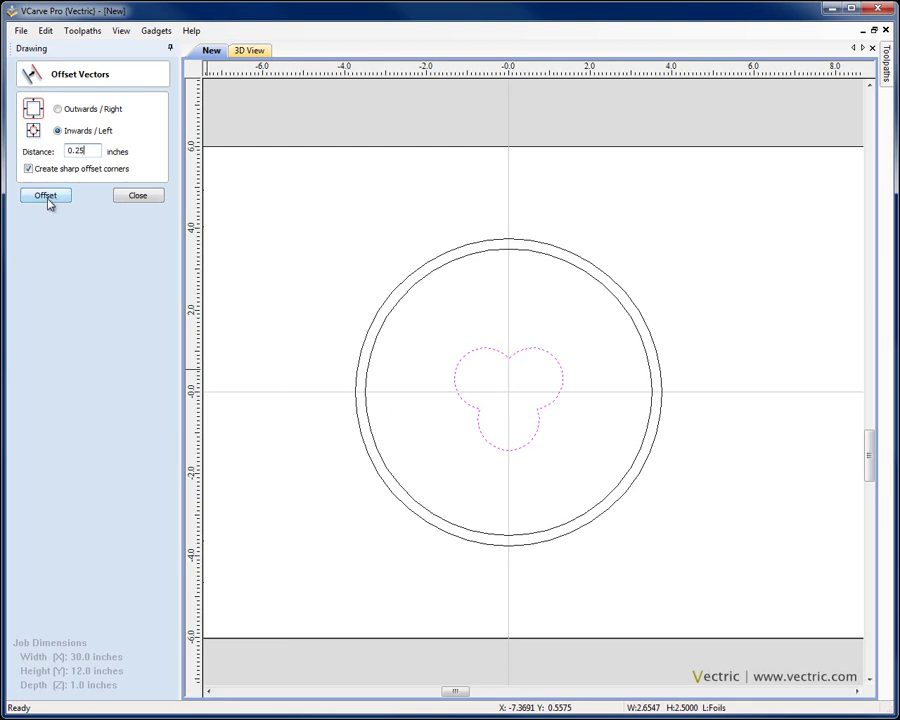
pyautogui.click(40, 196)
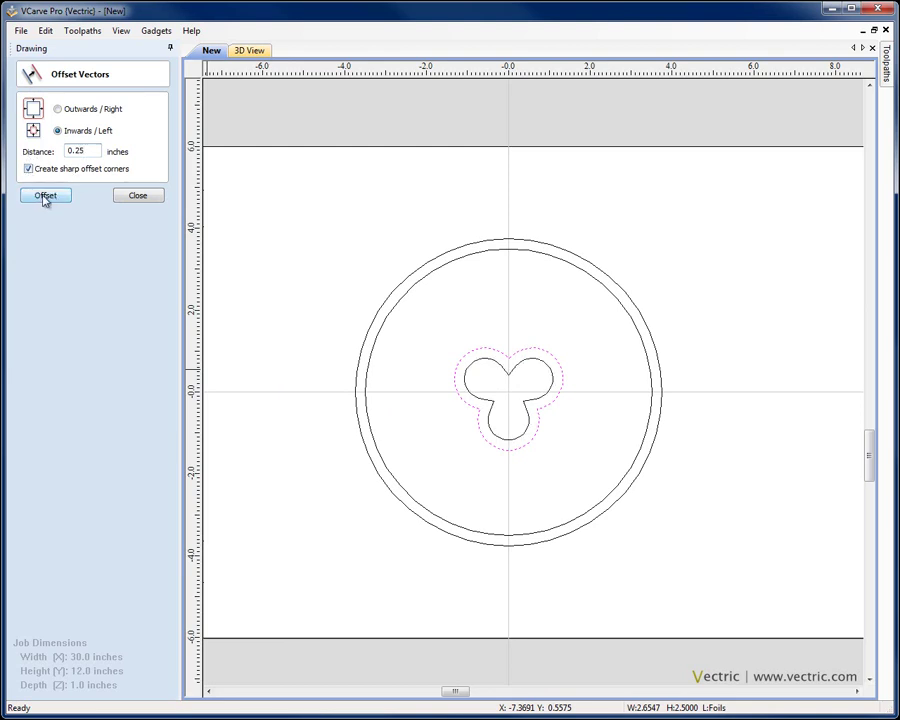
pyautogui.click(138, 196)
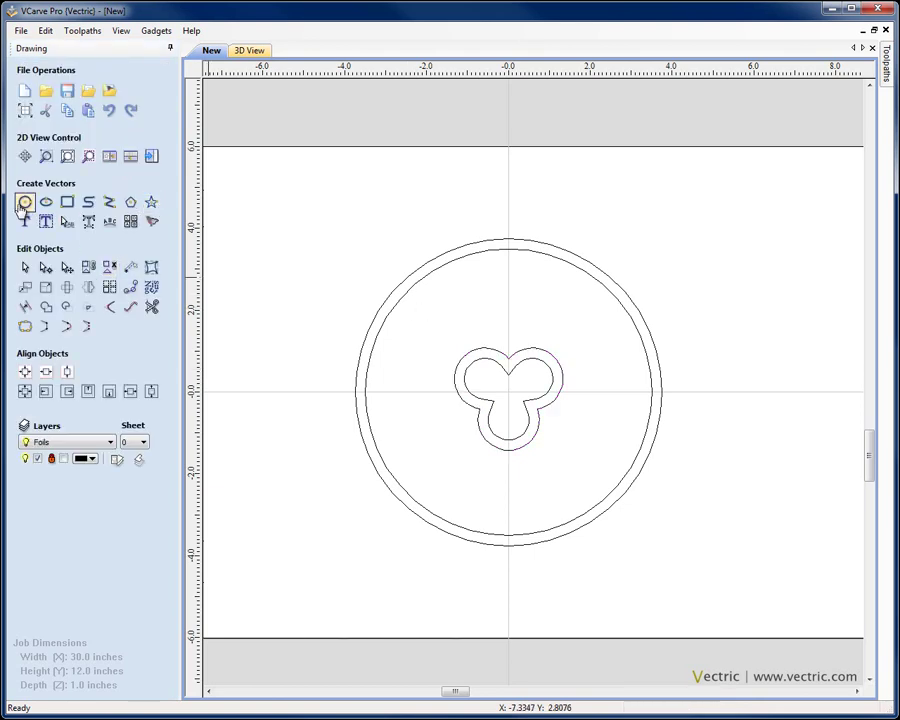
# Draw a 1.25-inch diameter circle centred at X 0, Y 0 and weld it to the inner trefoil
pyautogui.click(25, 202)
pyautogui.write('1.25')
pyautogui.click(44, 204)
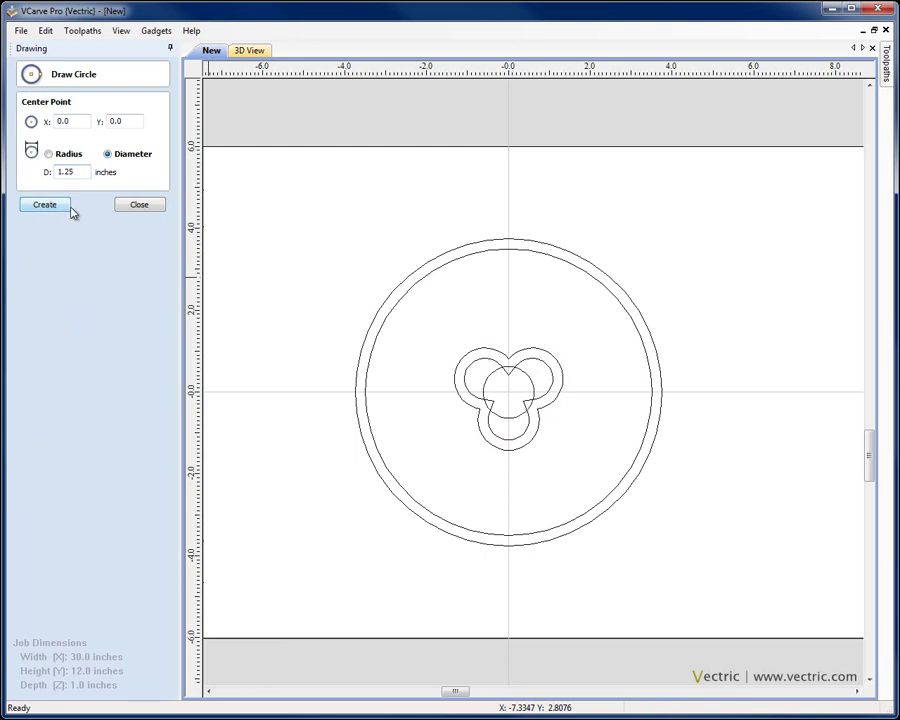
pyautogui.click(146, 210)
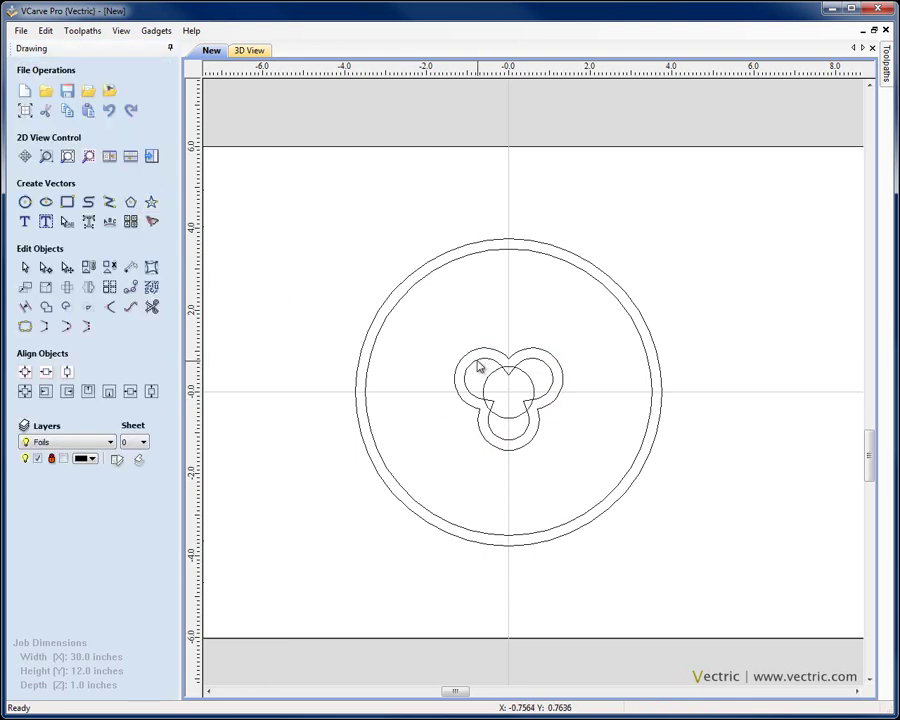
pyautogui.click(487, 373)
pyautogui.keyDown('shift'); pyautogui.click(489, 383); pyautogui.keyUp('shift')
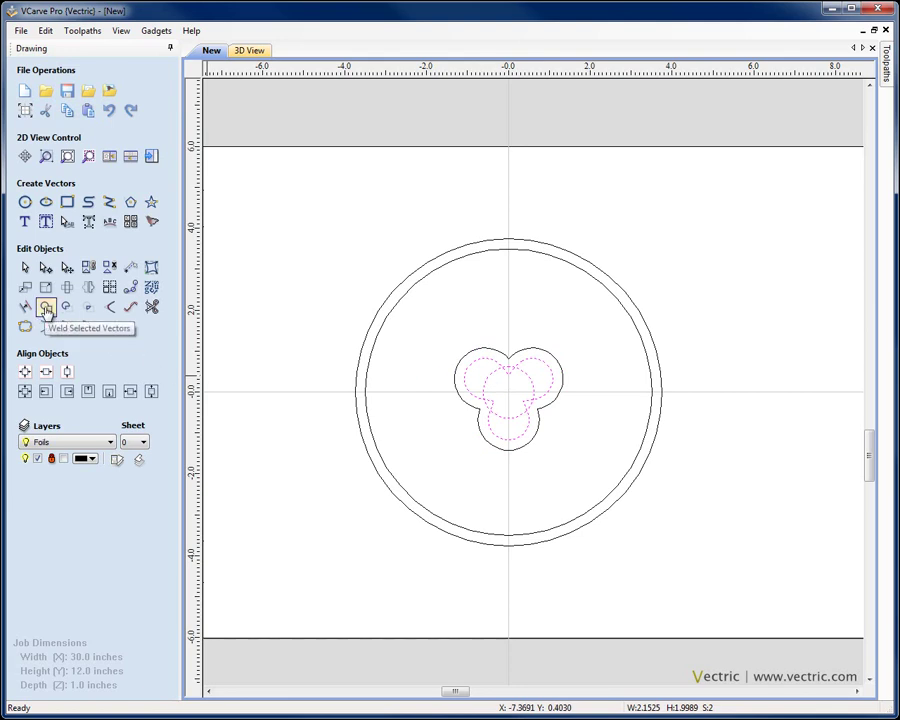
pyautogui.click(45, 308)
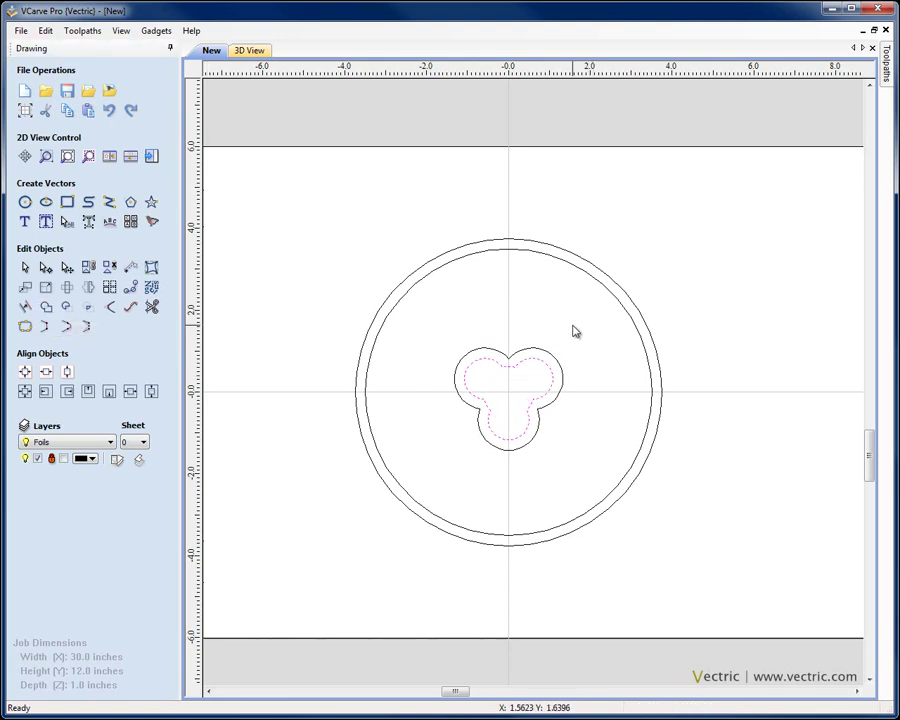
# Group the inner and outer trefoil vectors and save the job as Quatrofoil-Vectors.crv
pyautogui.click(531, 354)
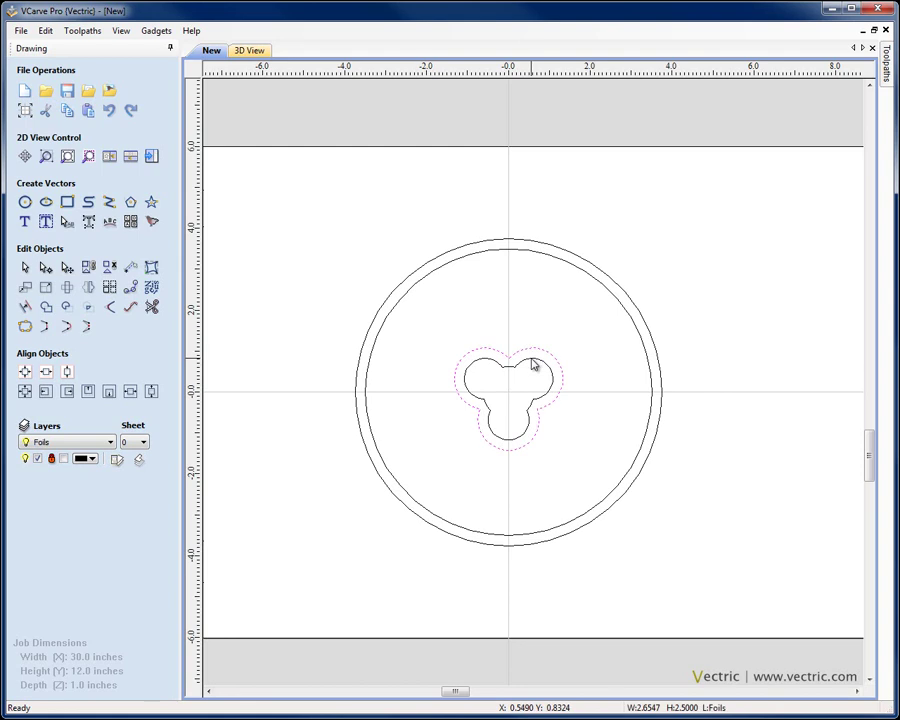
pyautogui.click(519, 399)
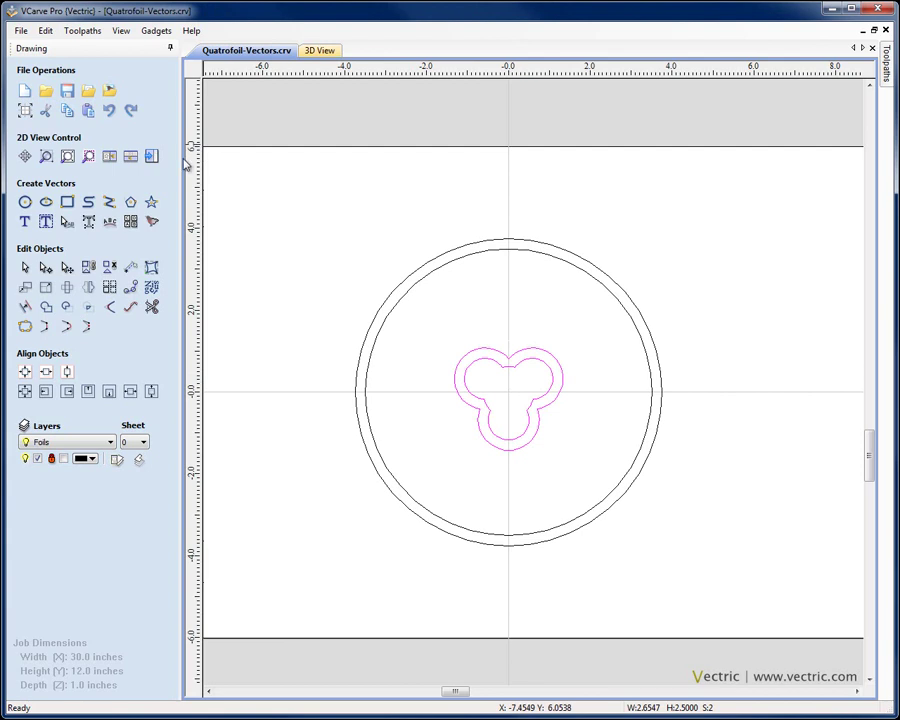
pyautogui.press('F3')
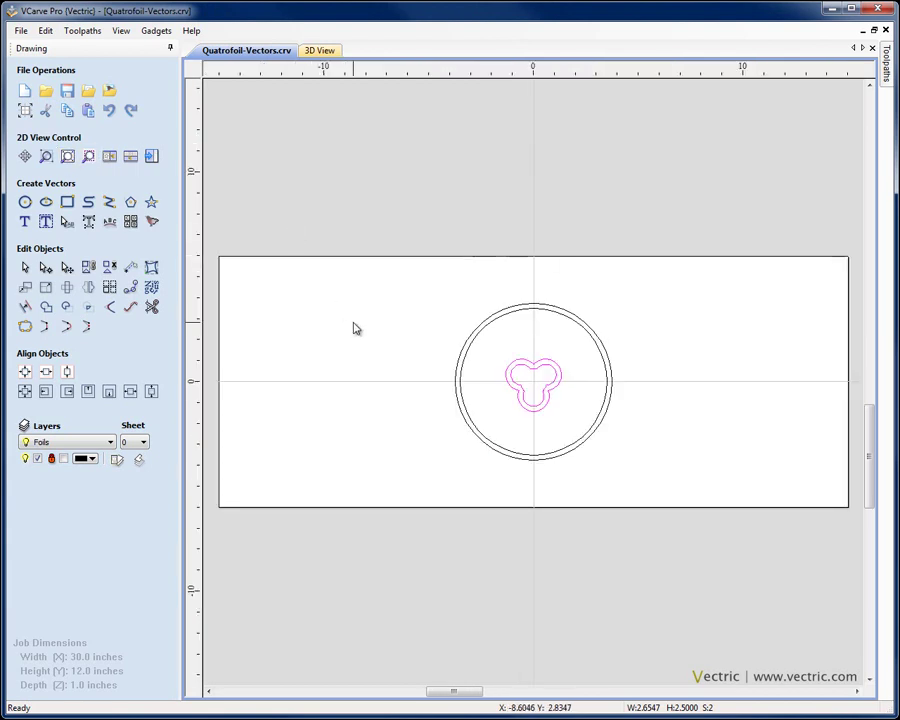
# Copy the two large concentric circles to the clipboard and move the originals by a relative -9 inches in X
pyautogui.click(460, 376)
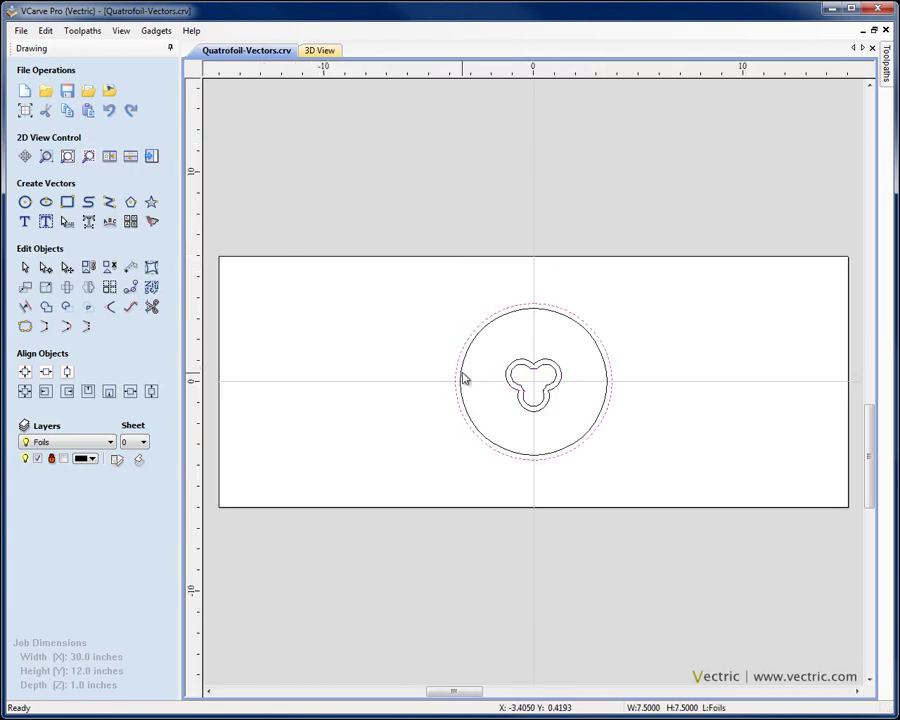
pyautogui.keyDown('shift'); pyautogui.click(463, 378); pyautogui.keyUp('shift')
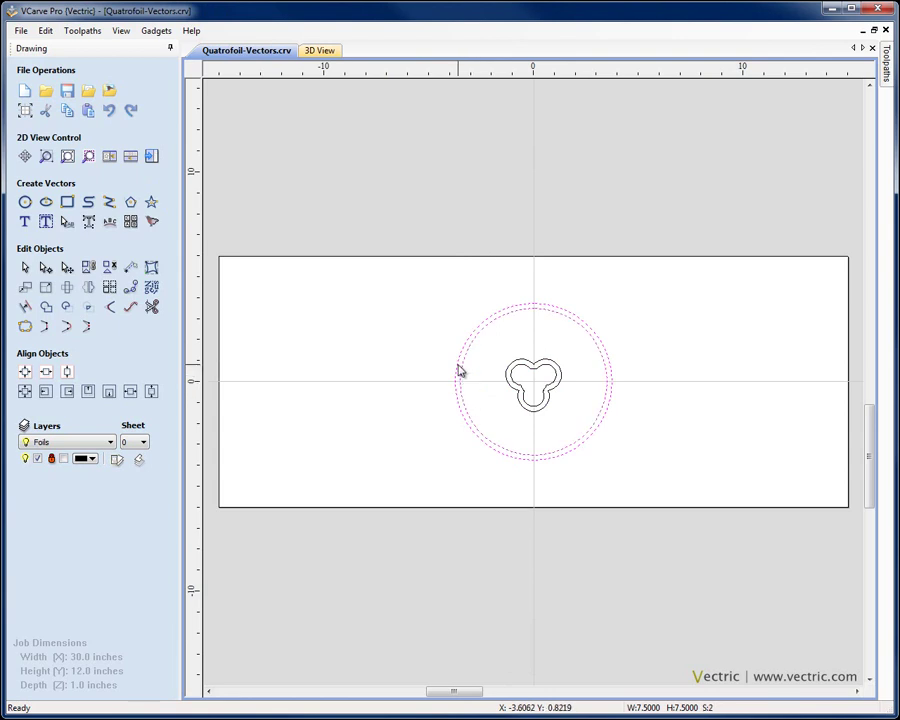
pyautogui.rightClick(459, 367)
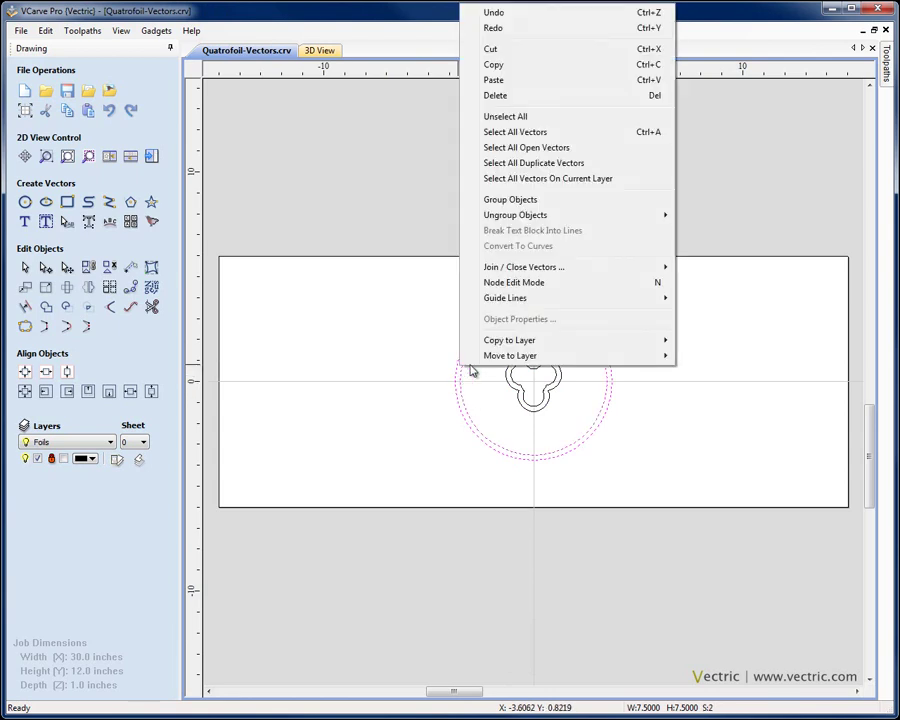
pyautogui.click(494, 66)
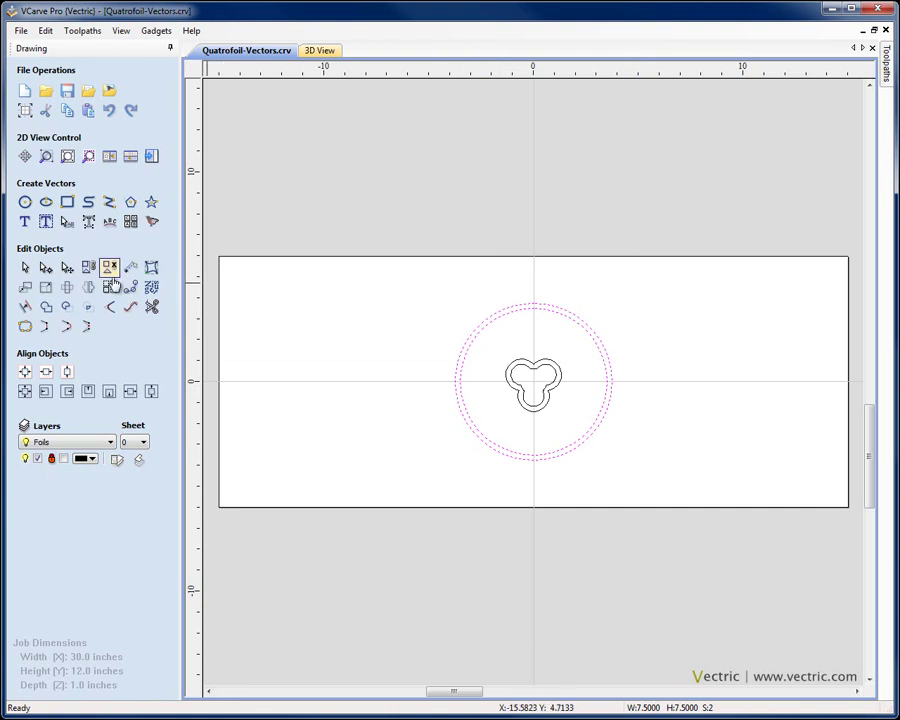
pyautogui.click(26, 288)
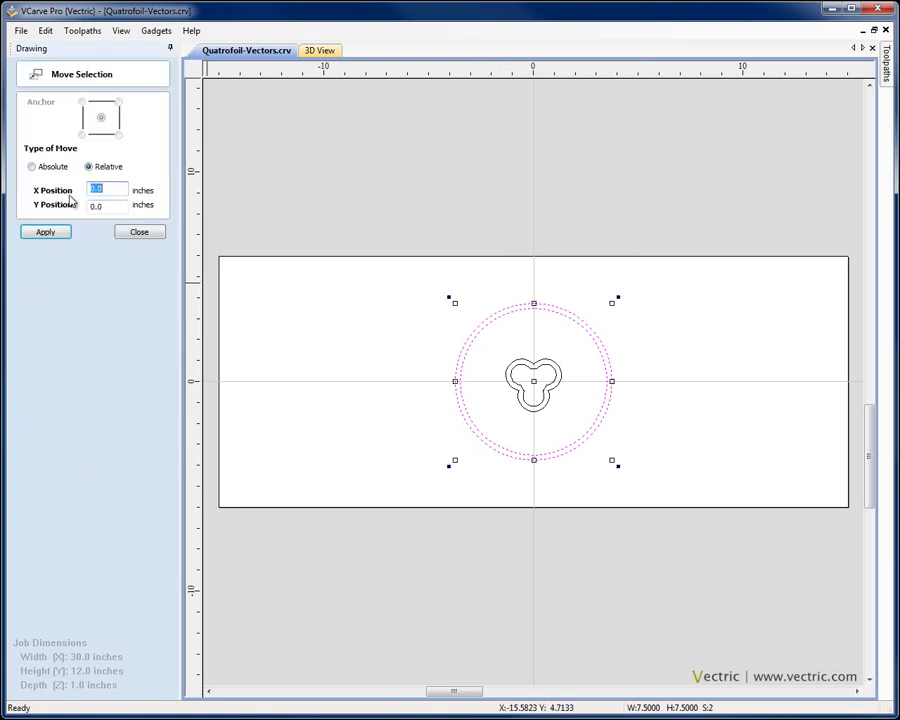
pyautogui.moveTo(106, 189); pyautogui.dragTo(90, 197)
pyautogui.write('-9')
pyautogui.click(46, 234)
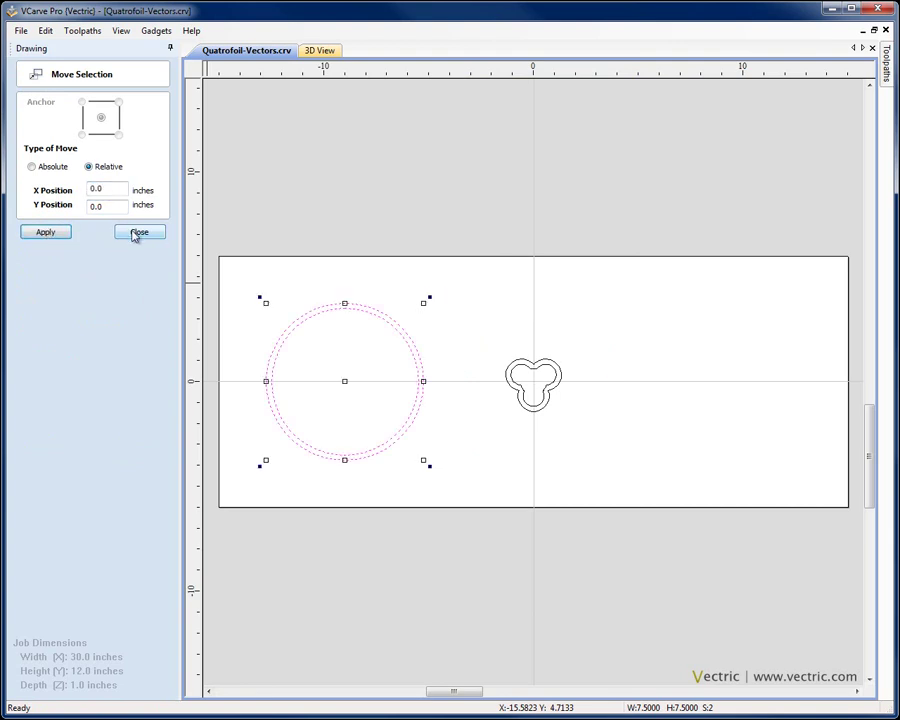
pyautogui.click(131, 236)
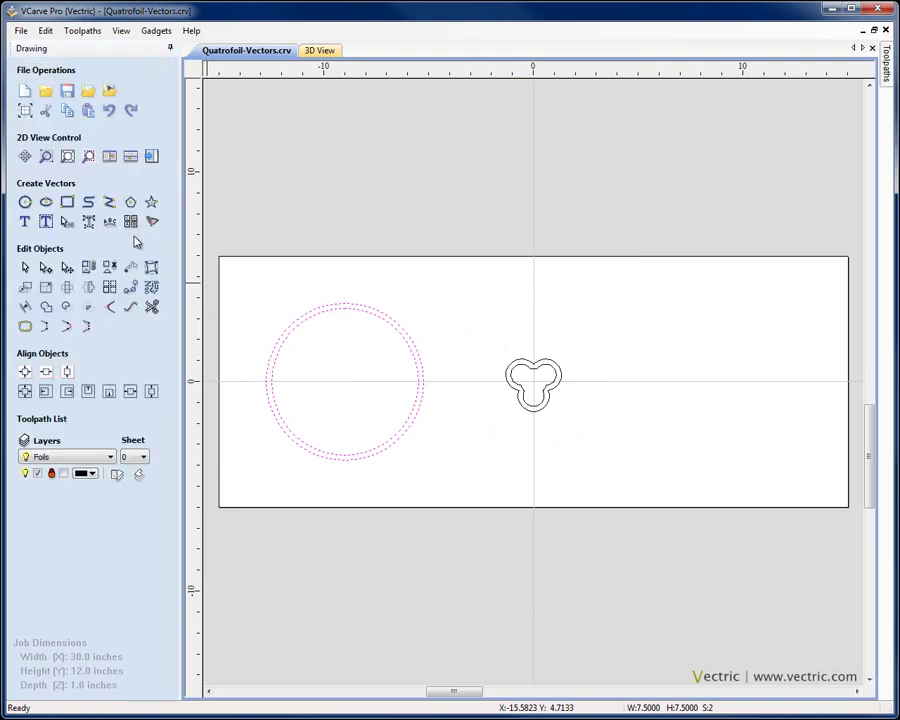
# Paste the copied pair of large concentric circles at their original location around the trefoil
pyautogui.rightClick(448, 352)
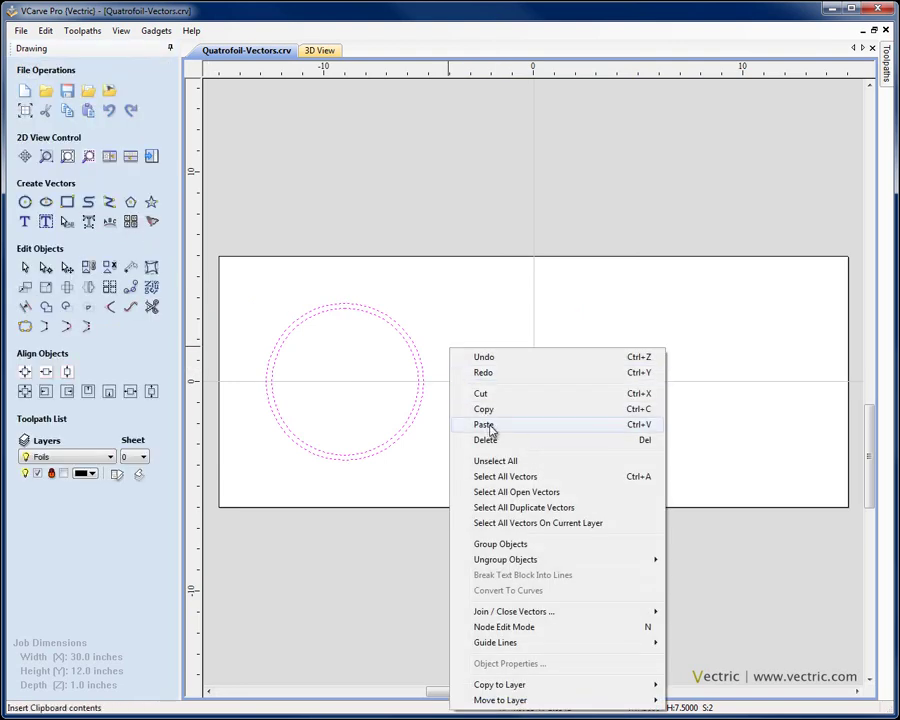
pyautogui.click(484, 422)
pyautogui.click(461, 298)
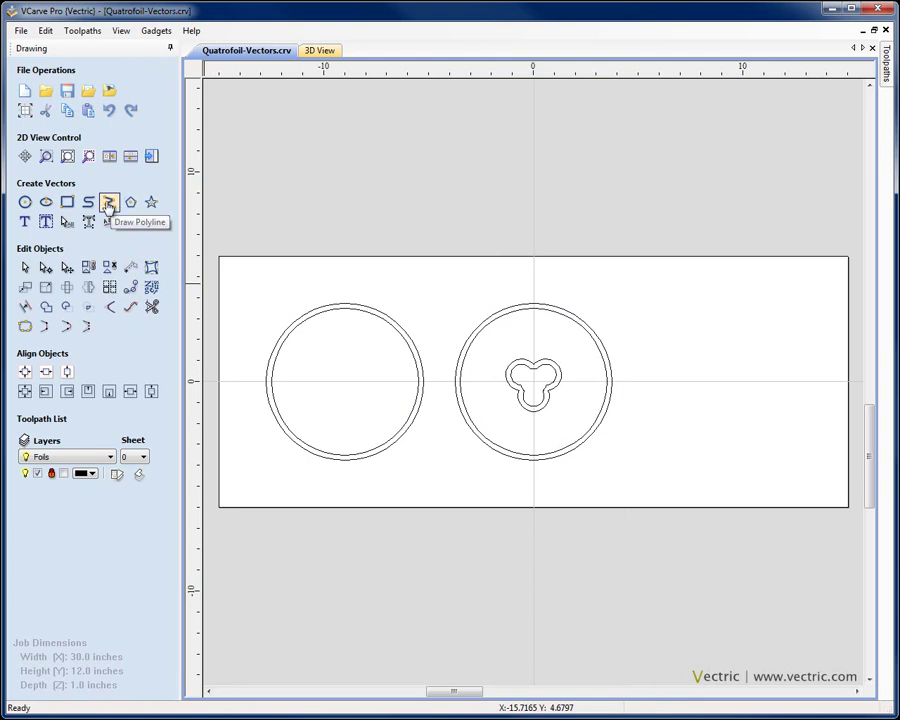
# Draw two horizontal polylines from X -9 to X 0, joining the circle centres at Y 0 and the outer circles' tops at Y 3.75
pyautogui.click(108, 203)
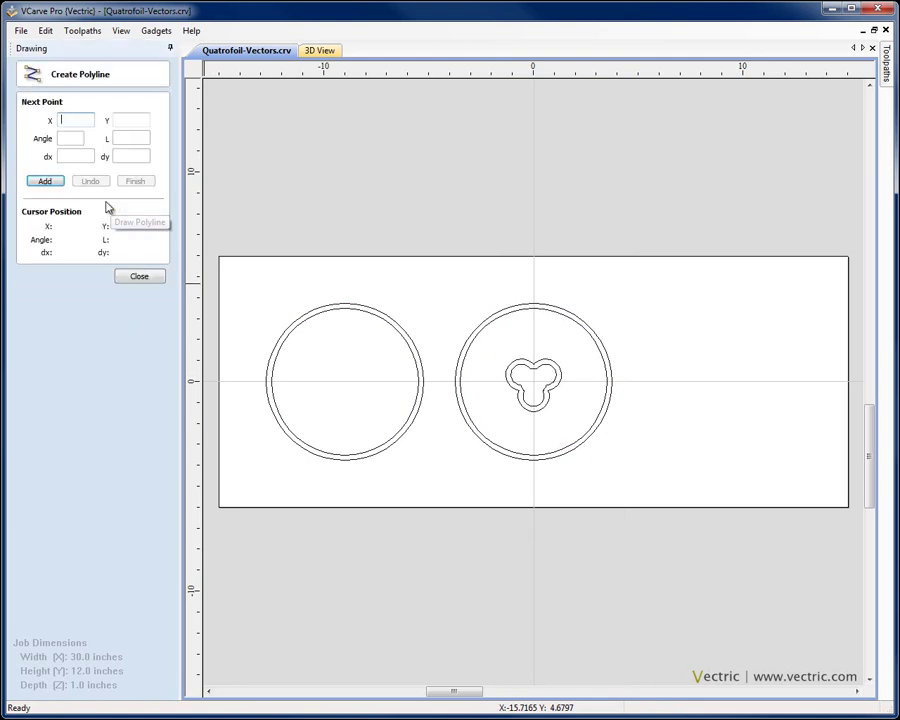
pyautogui.click(344, 381)
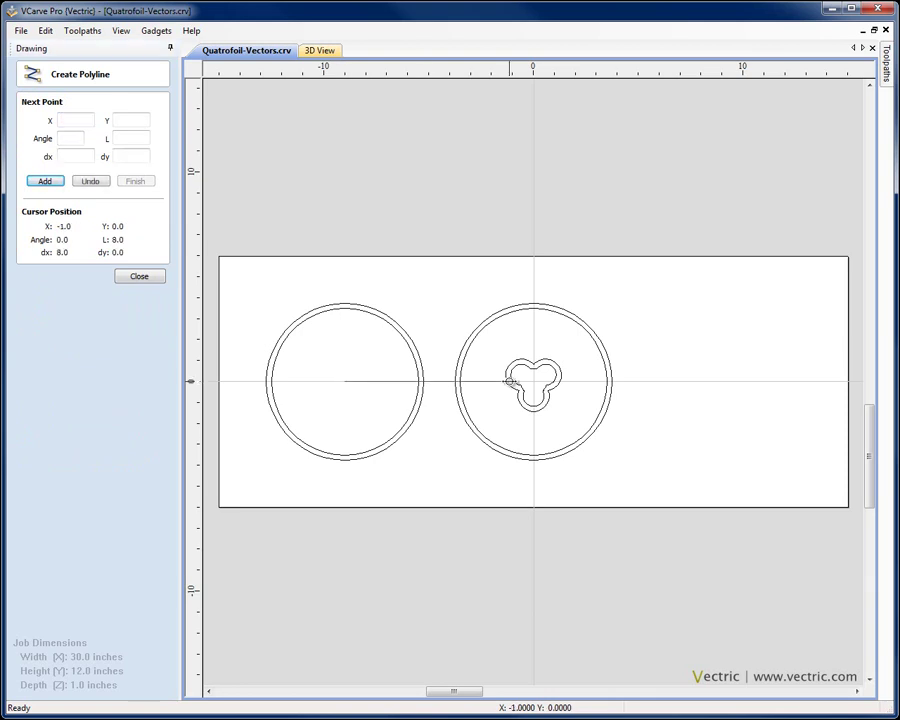
pyautogui.click(533, 381)
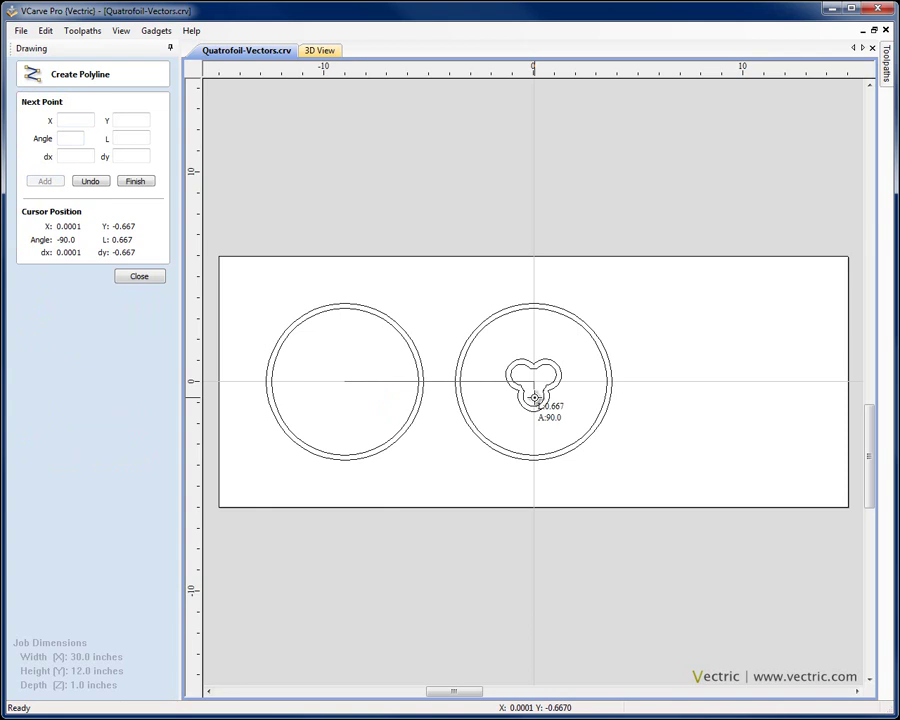
pyautogui.press('Escape')
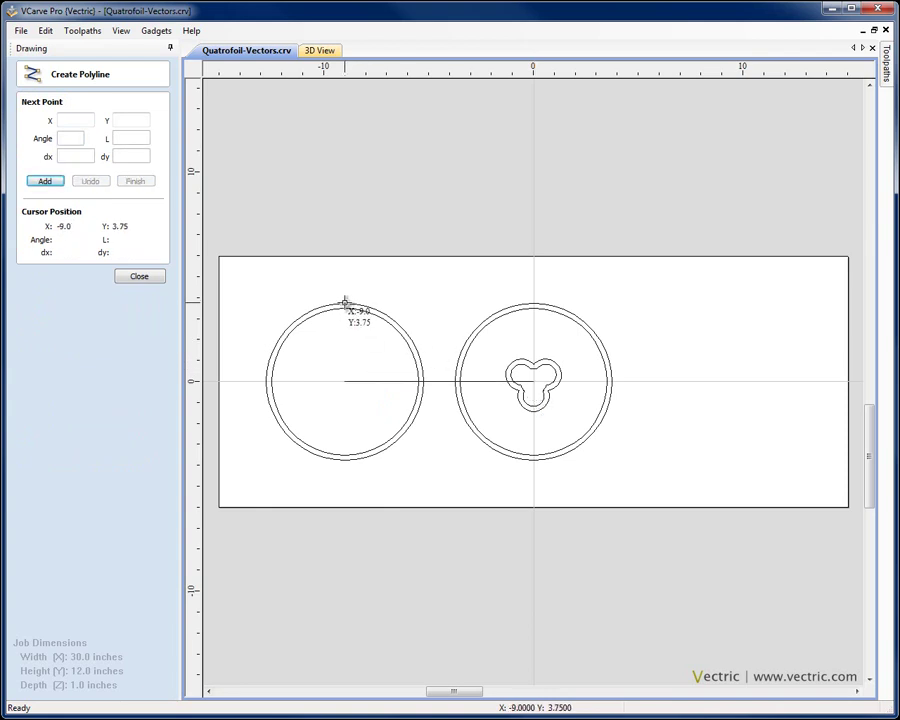
pyautogui.click(345, 302)
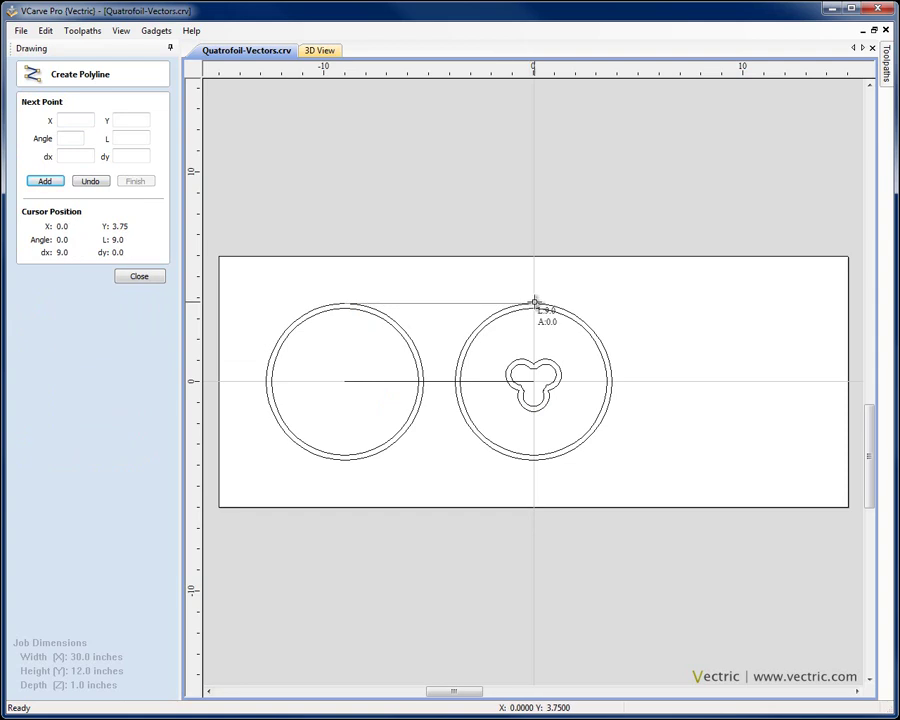
pyautogui.click(534, 302)
pyautogui.press('Escape')
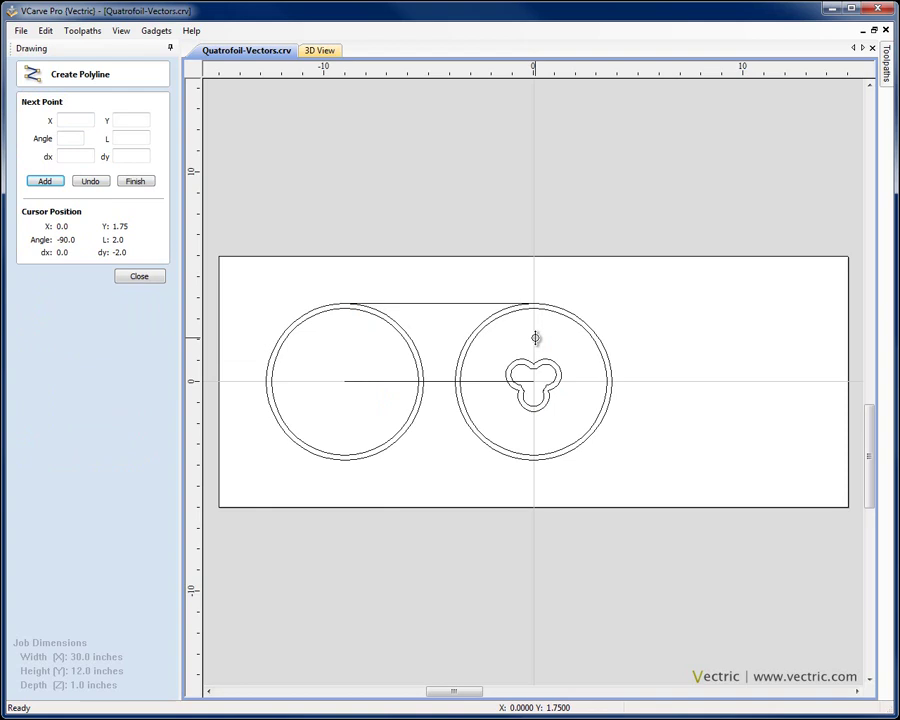
# Draw a 3.75-inch vertical line at X -4.5 between the midpoints of the two horizontal lines
pyautogui.click(438, 380)
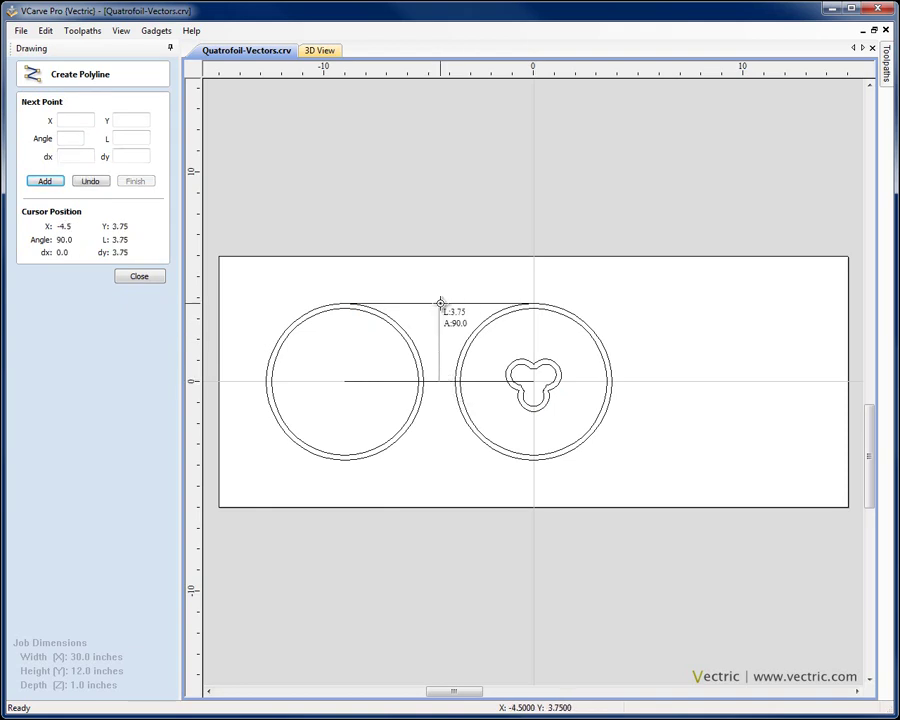
pyautogui.click(440, 302)
pyautogui.press('Escape')
pyautogui.press('Escape')
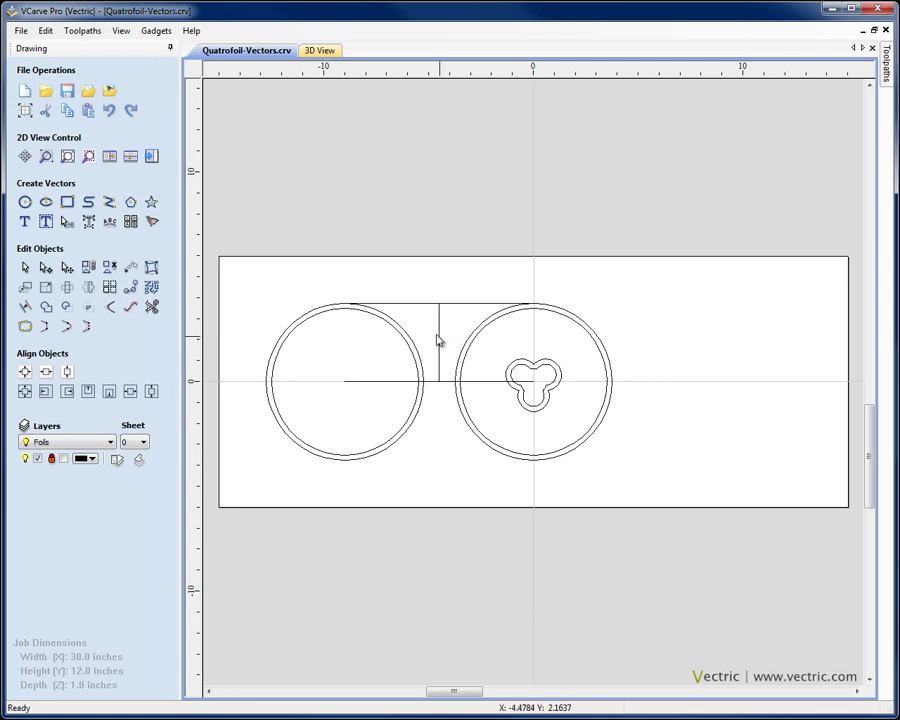
# Align the grouped trefoil's top edge with the upper horizontal line
pyautogui.click(519, 395)
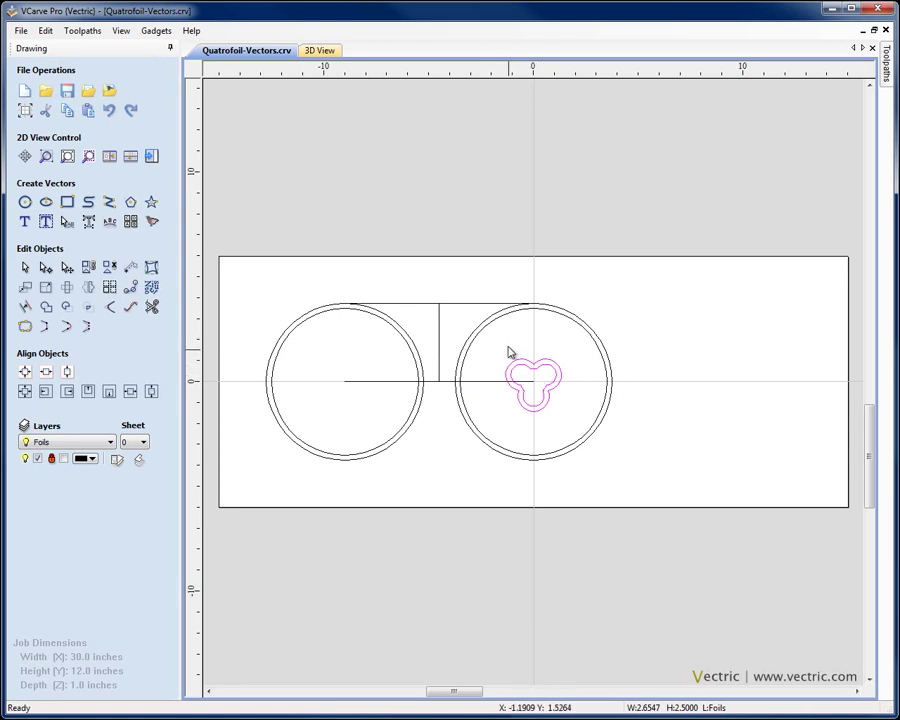
pyautogui.keyDown('shift'); pyautogui.click(472, 303); pyautogui.keyUp('shift')
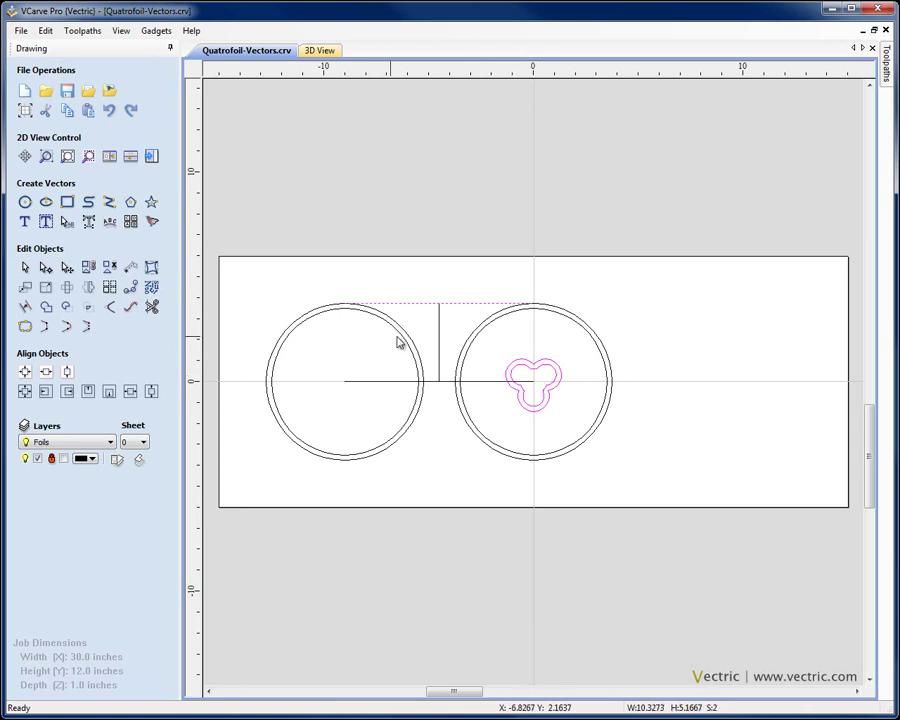
pyautogui.click(88, 391)
pyautogui.click(515, 337)
pyautogui.click(512, 336)
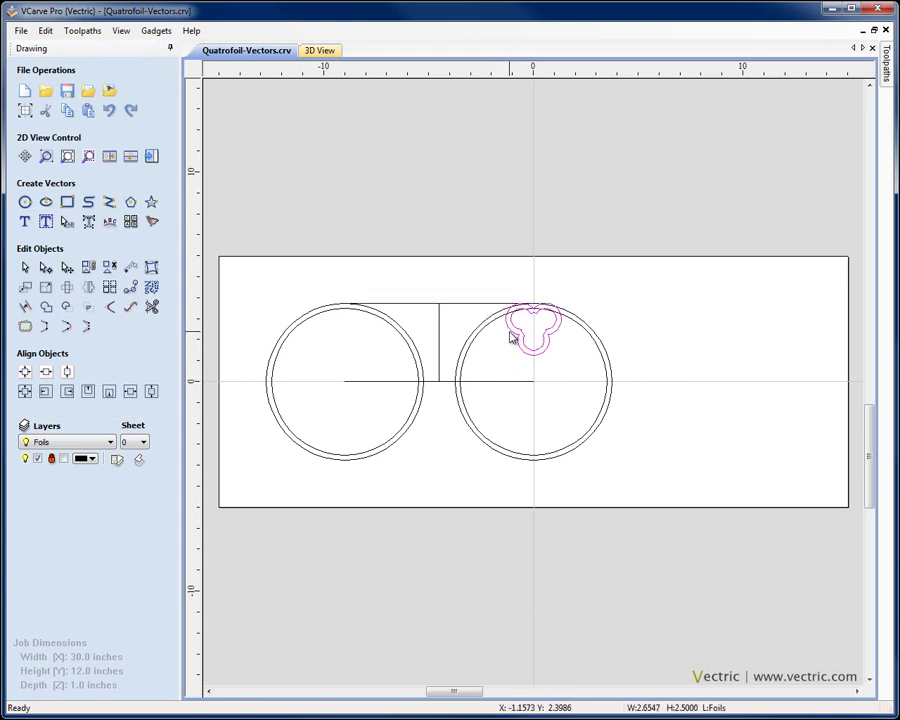
# Centre the trefoil group horizontally on the vertical line between the circles
pyautogui.keyDown('shift'); pyautogui.click(439, 337); pyautogui.keyUp('shift')
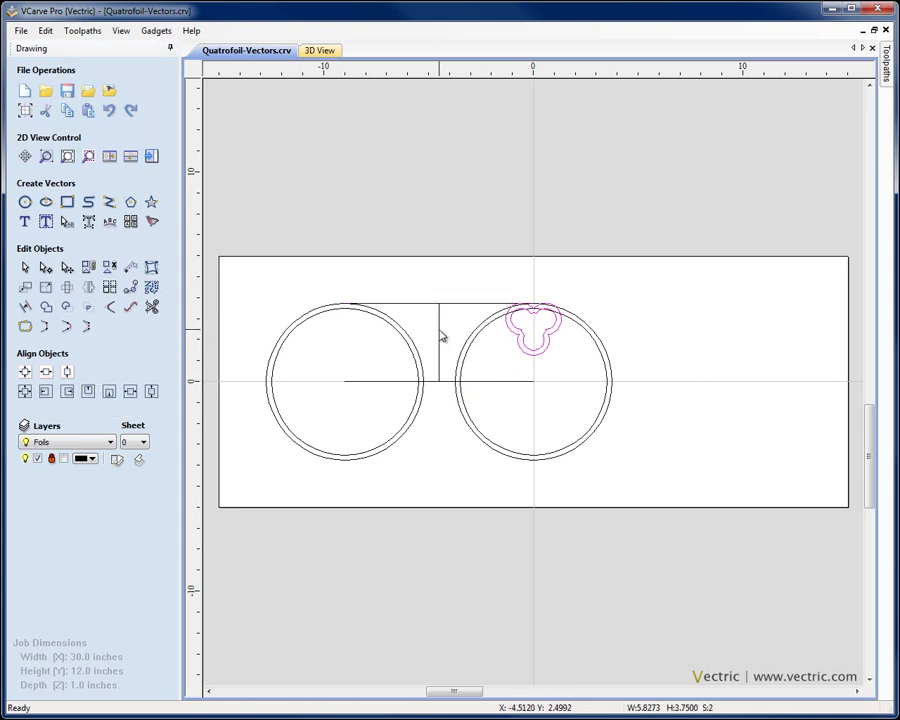
pyautogui.click(130, 395)
pyautogui.click(514, 356)
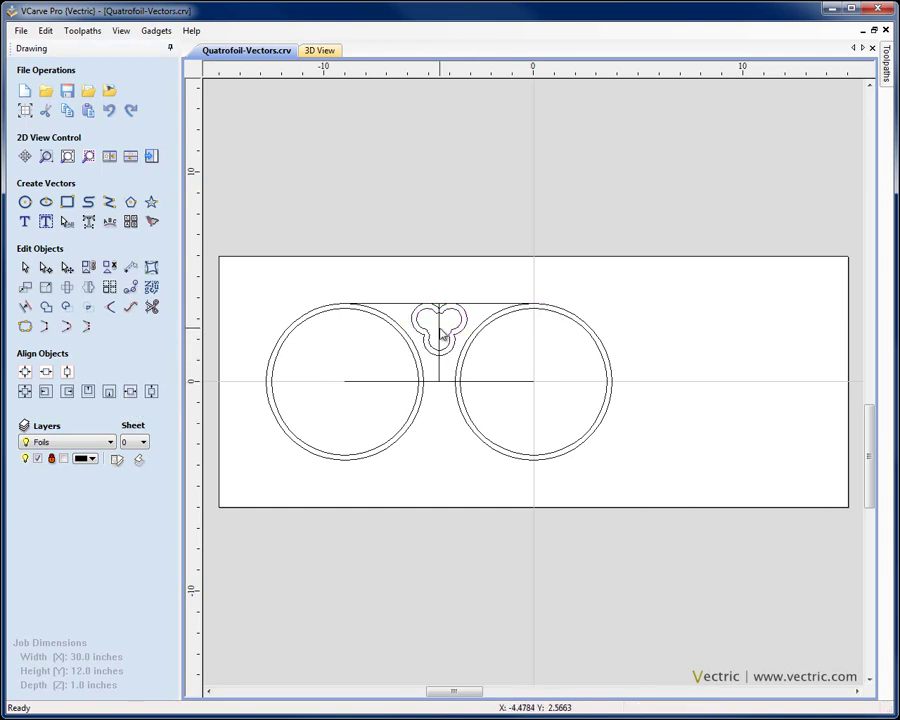
# Delete the vertical construction line and ungroup the trefoil vectors
pyautogui.click(440, 338)
pyautogui.press('Delete')
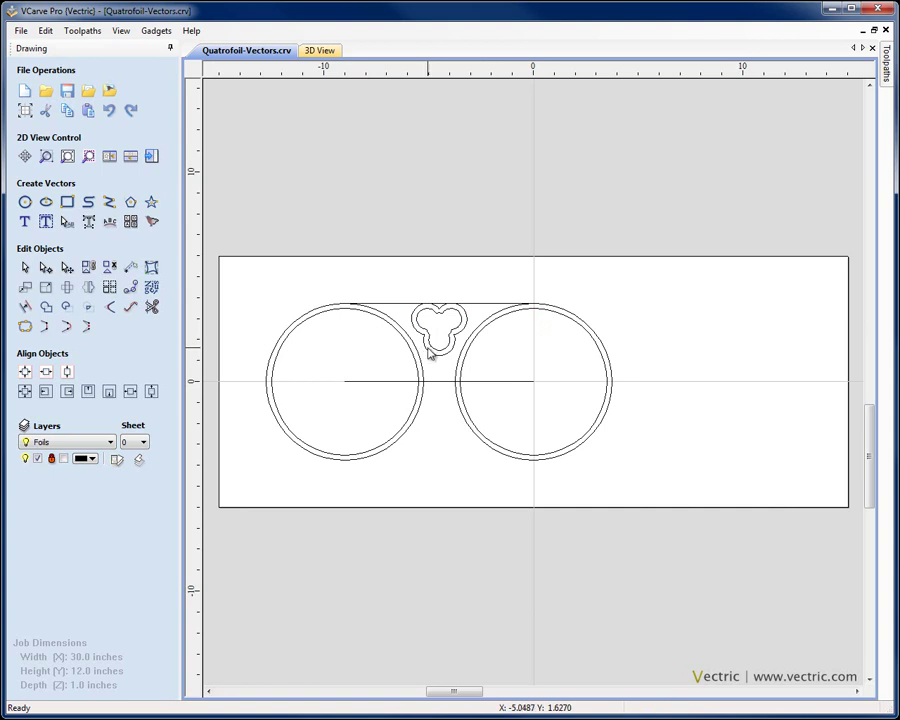
pyautogui.click(433, 354)
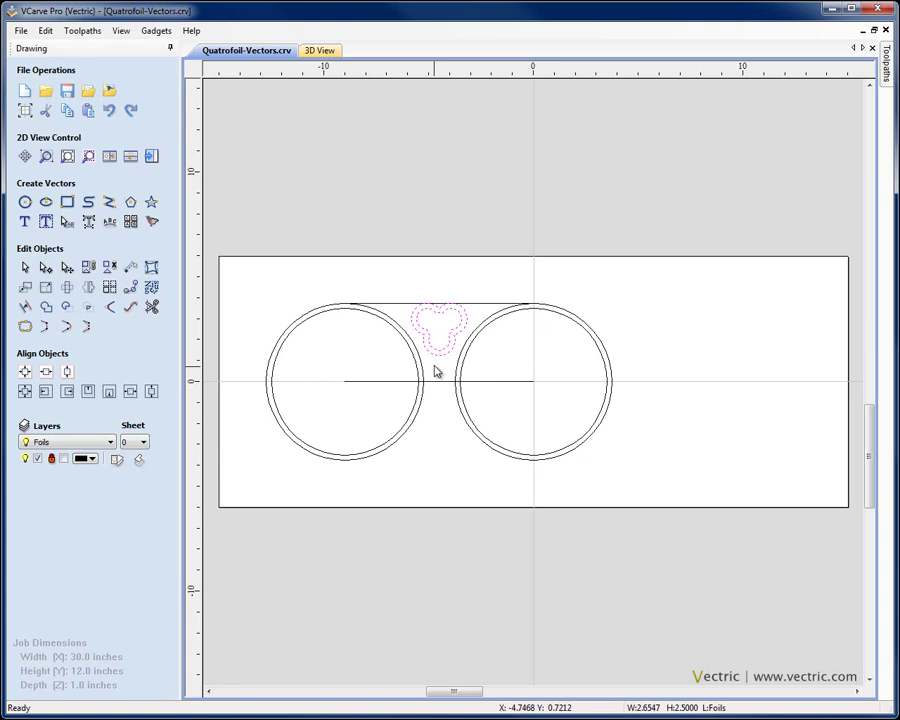
pyautogui.click(437, 374)
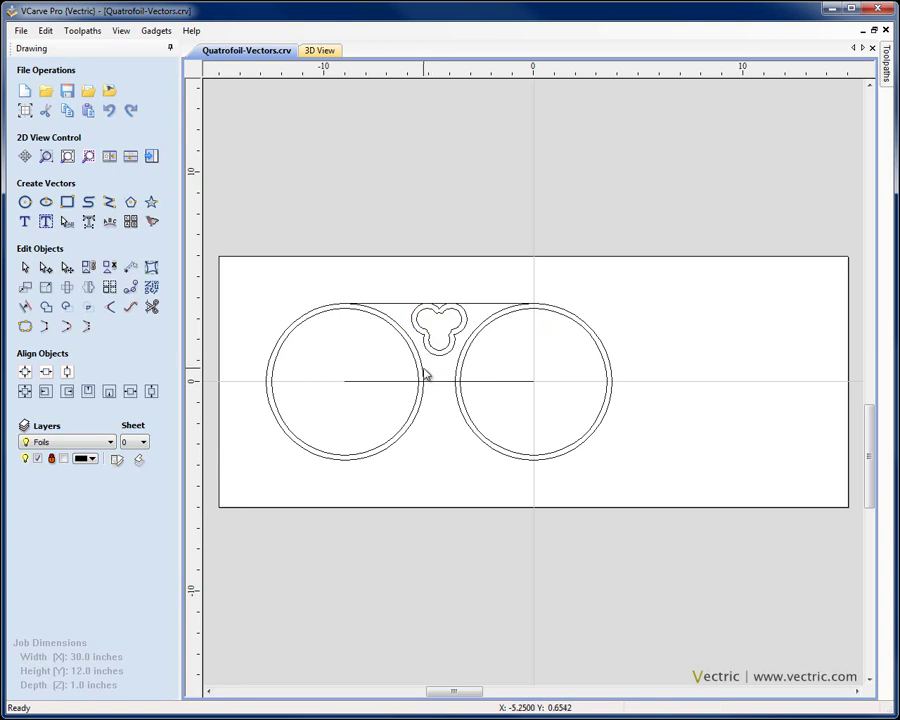
# Offset the outer circles of both pairs outwards by 0.375 inches with sharp offset corners
pyautogui.click(458, 369)
pyautogui.keyDown('shift'); pyautogui.click(420, 361); pyautogui.keyUp('shift')
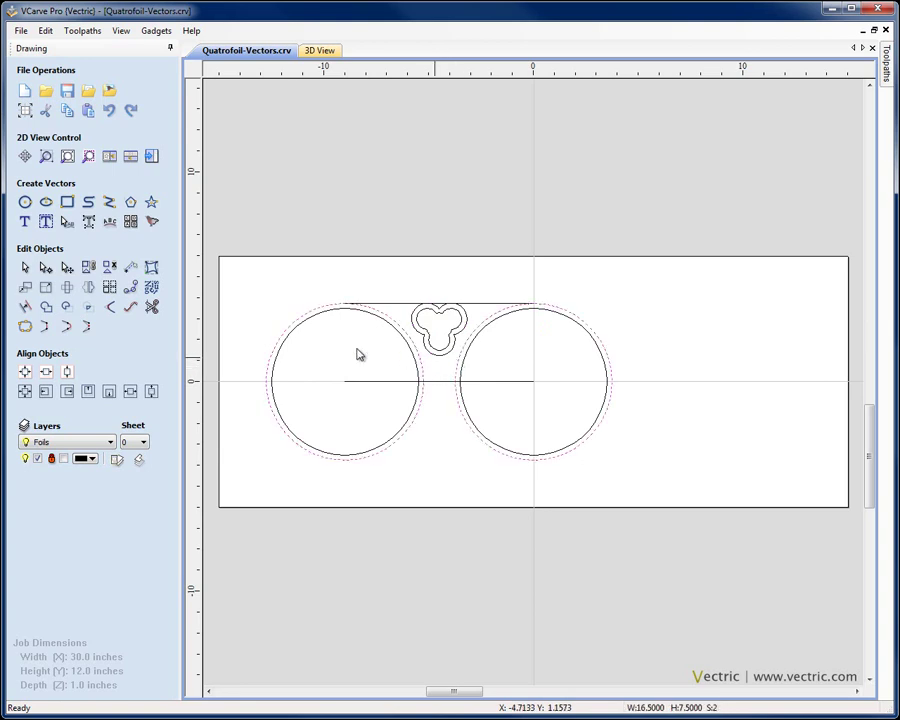
pyautogui.click(41, 307)
pyautogui.click(57, 133)
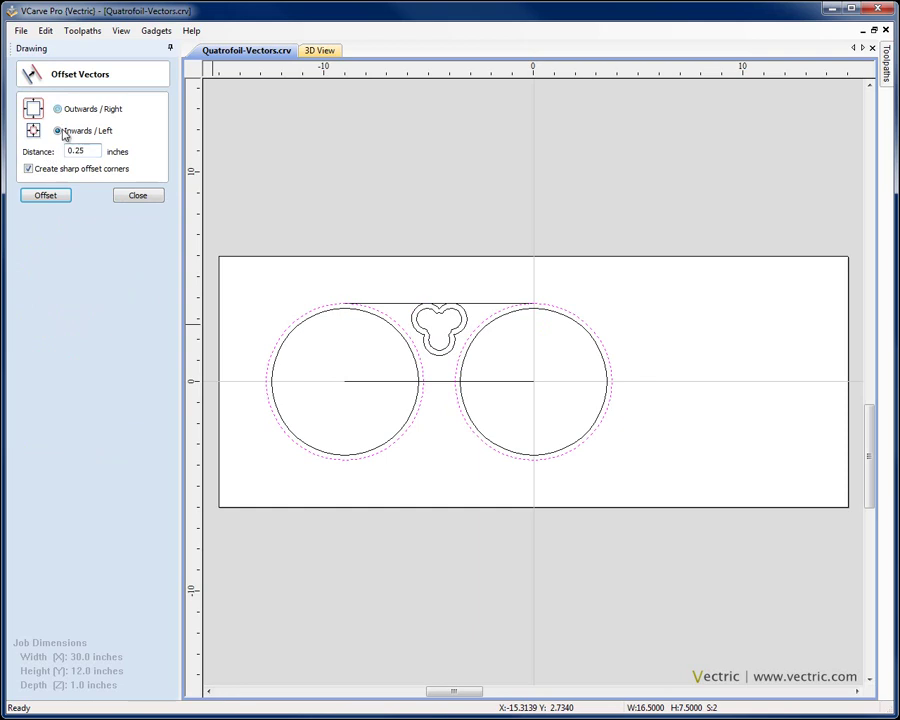
pyautogui.click(84, 152)
pyautogui.write('0.375')
pyautogui.click(52, 199)
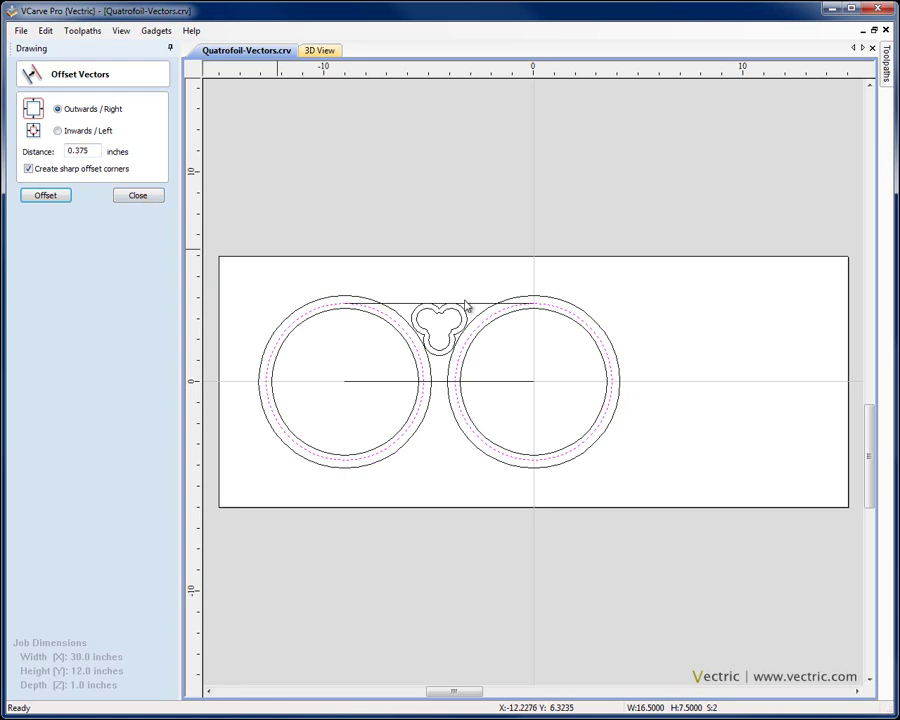
# Offset the outer trefoil outwards by 0.375 inches
pyautogui.click(420, 316)
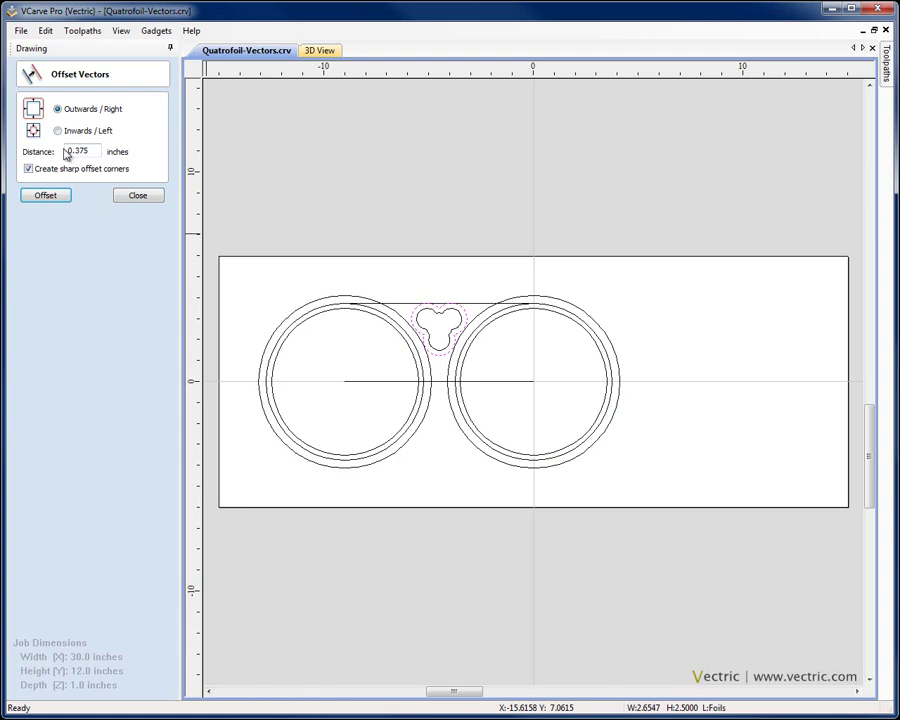
pyautogui.click(48, 198)
pyautogui.click(138, 196)
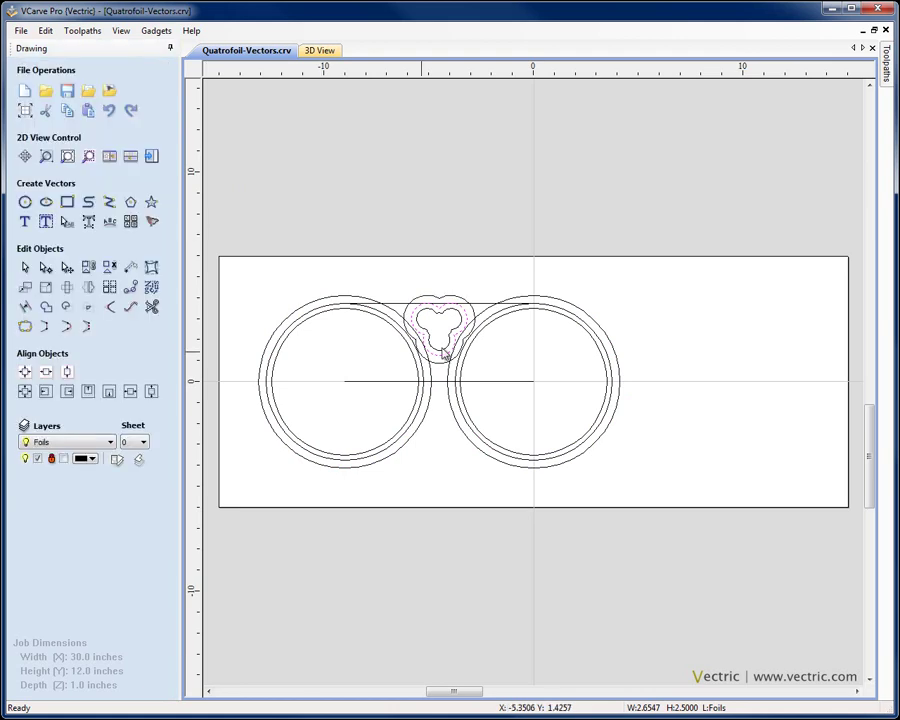
# Move the two outermost circles, the outermost trefoil and both horizontal lines to a new active layer named VCarve
pyautogui.scroll(2, 446, 356)
pyautogui.click(393, 233)
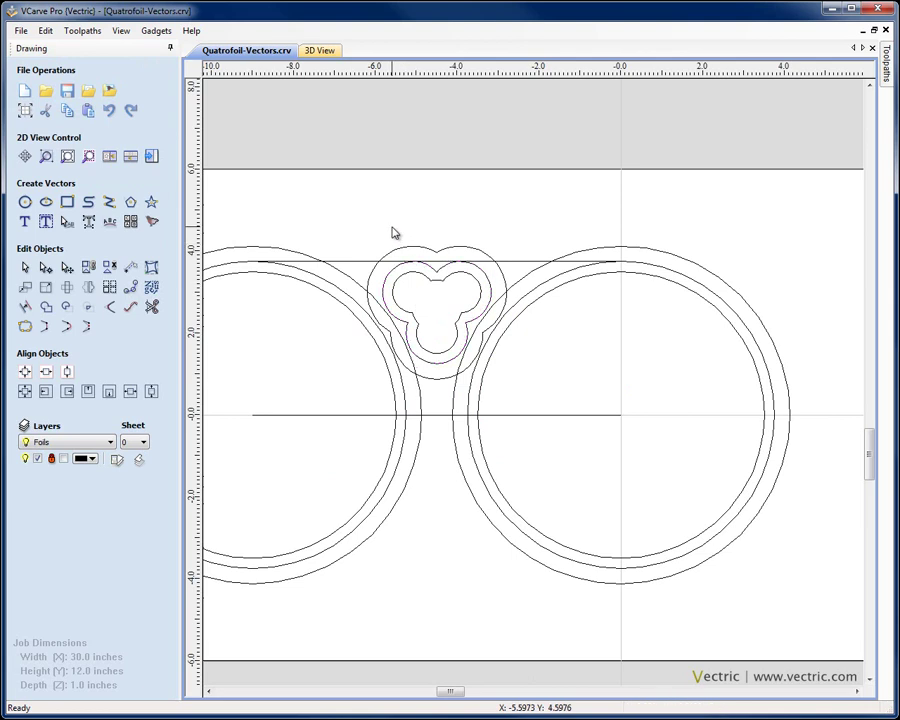
pyautogui.click(348, 275)
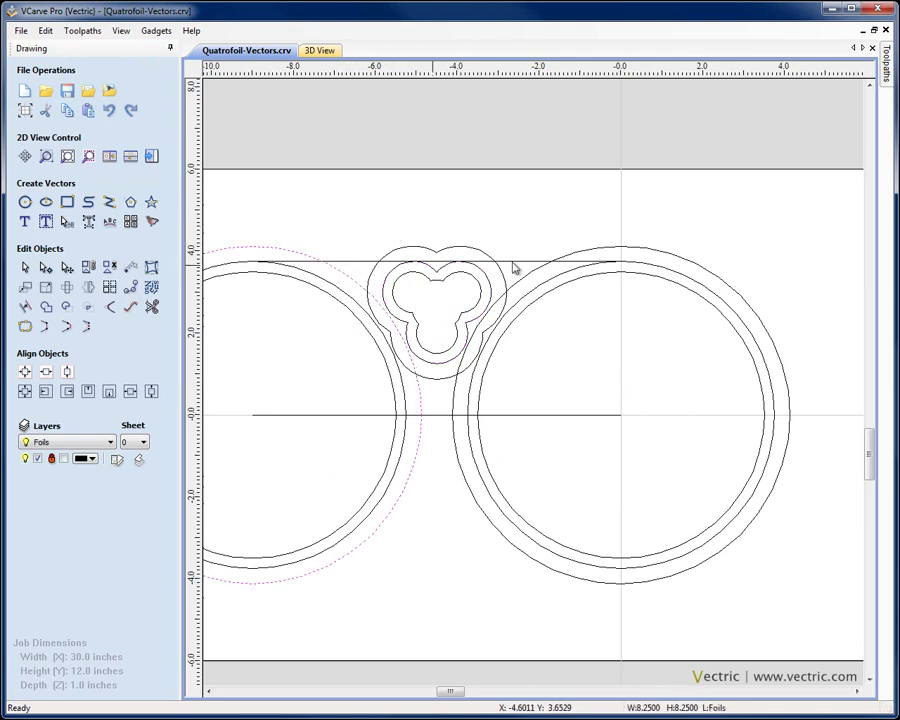
pyautogui.keyDown('shift'); pyautogui.click(532, 275); pyautogui.keyUp('shift')
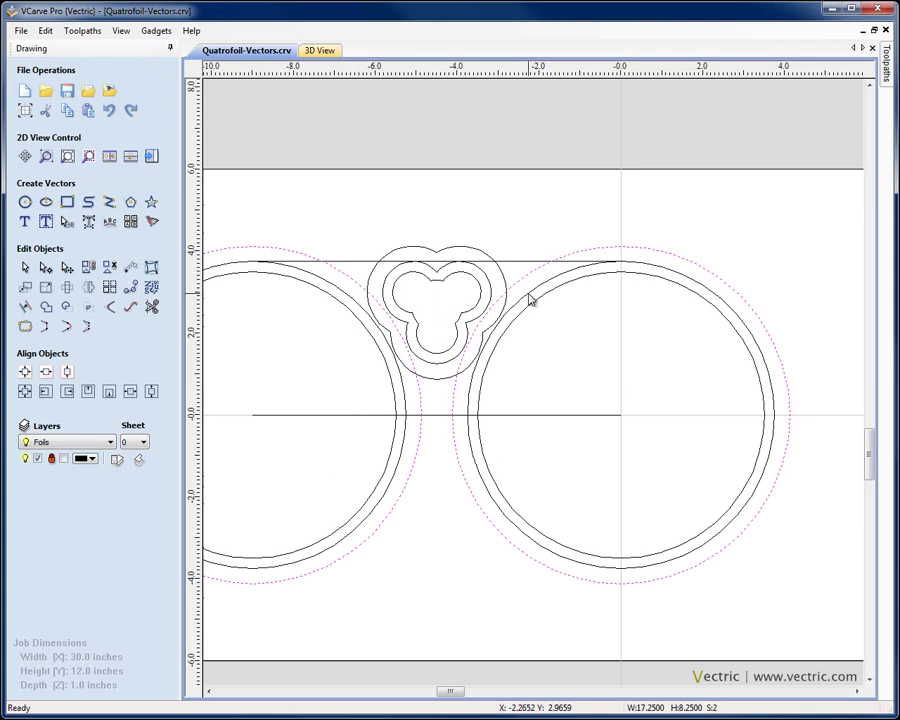
pyautogui.keyDown('shift'); pyautogui.click(476, 255); pyautogui.keyUp('shift')
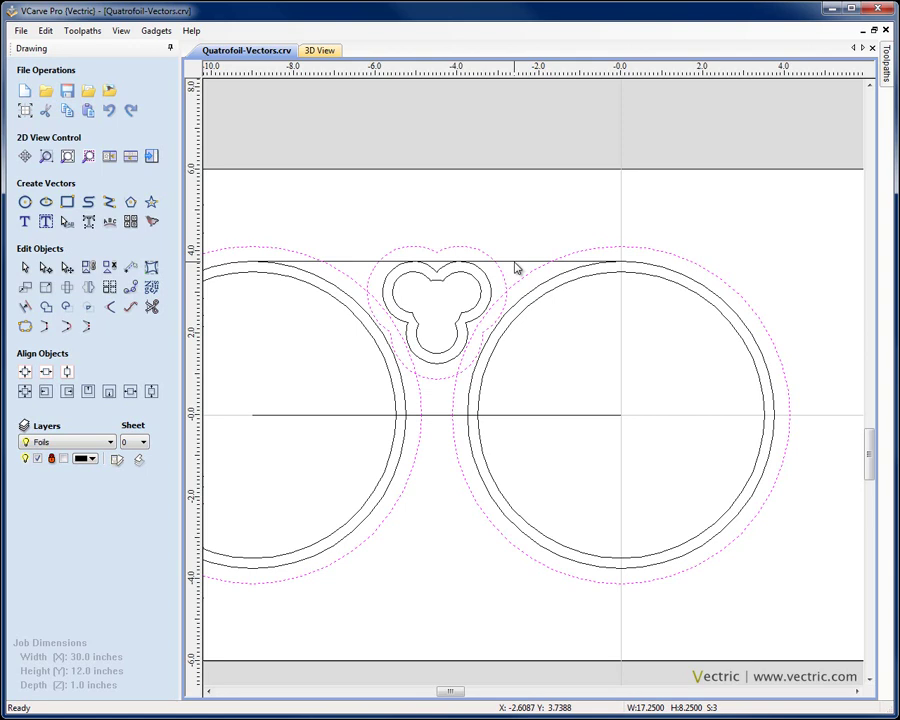
pyautogui.keyDown('shift'); pyautogui.click(516, 263); pyautogui.keyUp('shift')
pyautogui.keyDown('shift'); pyautogui.click(540, 414); pyautogui.keyUp('shift')
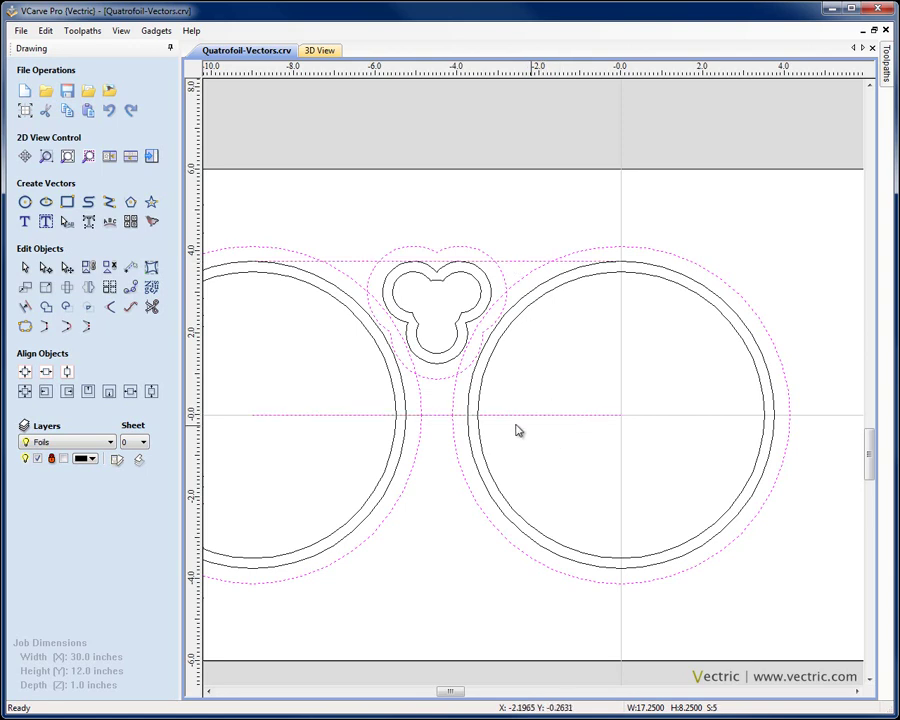
pyautogui.rightClick(487, 268)
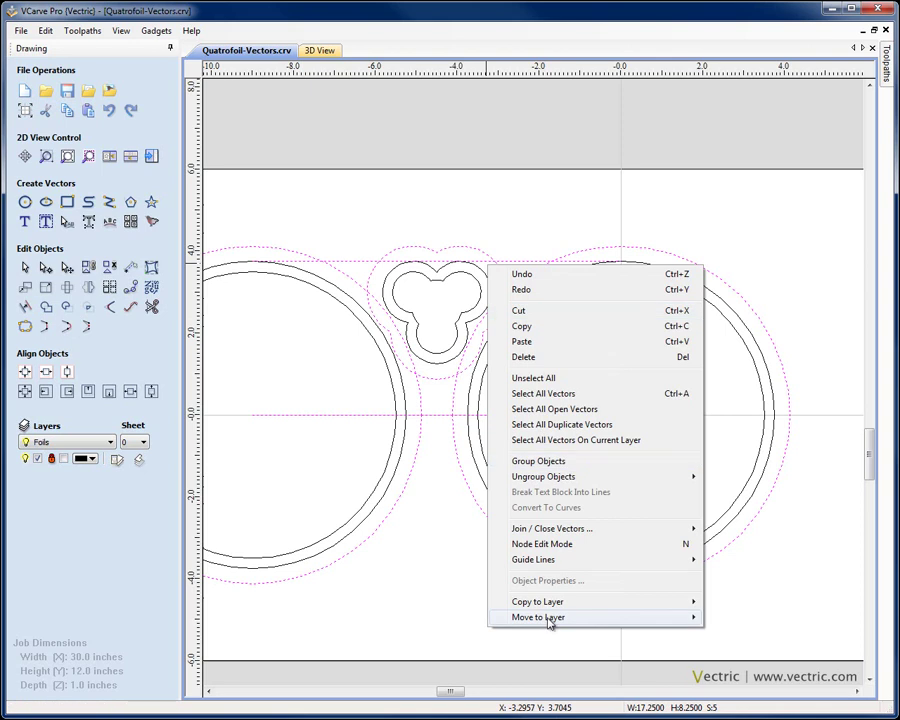
pyautogui.moveTo(692, 621)
pyautogui.click(740, 670)
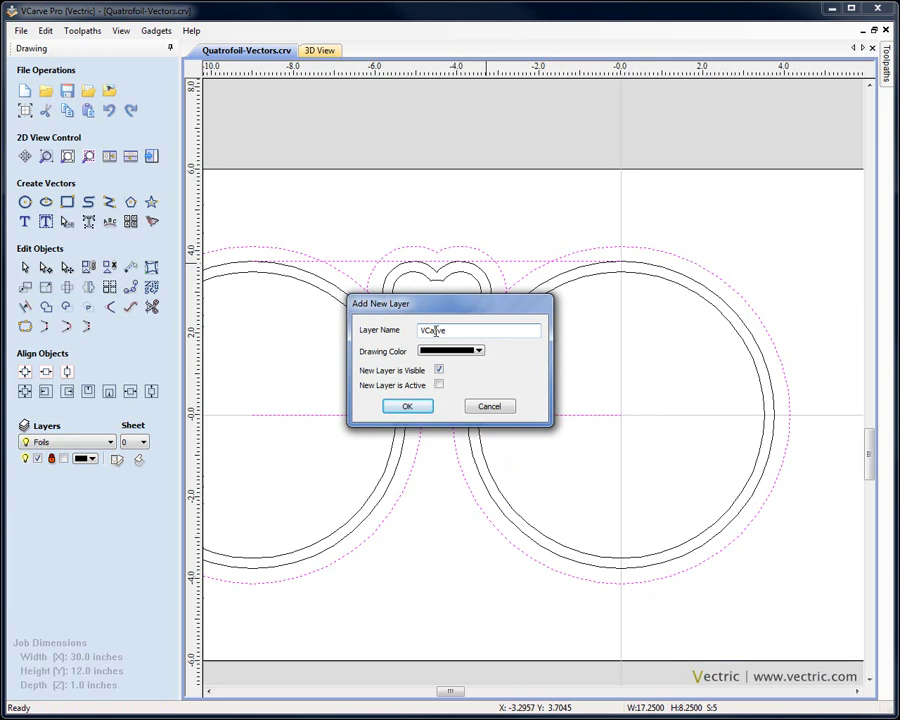
pyautogui.click(440, 386)
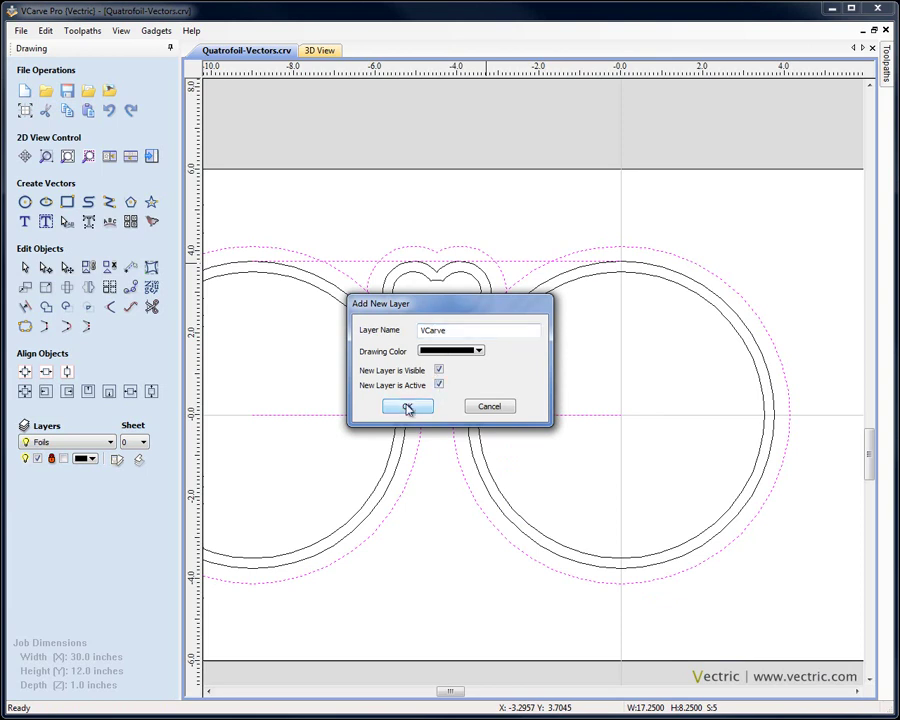
pyautogui.click(407, 406)
# Hide the Foils layer, leaving only the VCarve layer visible, and deselect its vectors
pyautogui.click(117, 459)
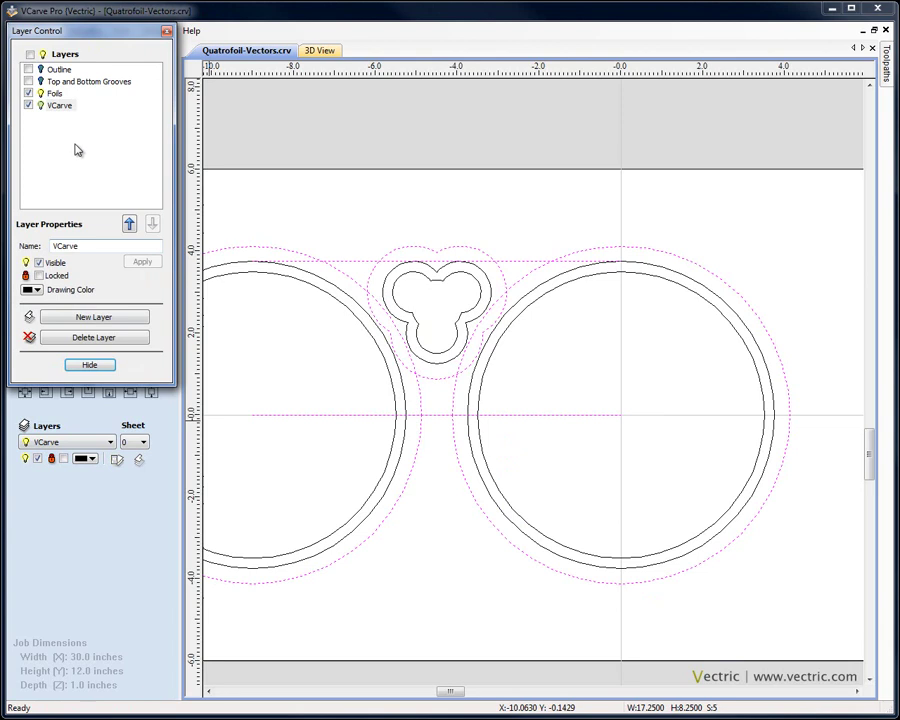
pyautogui.click(28, 93)
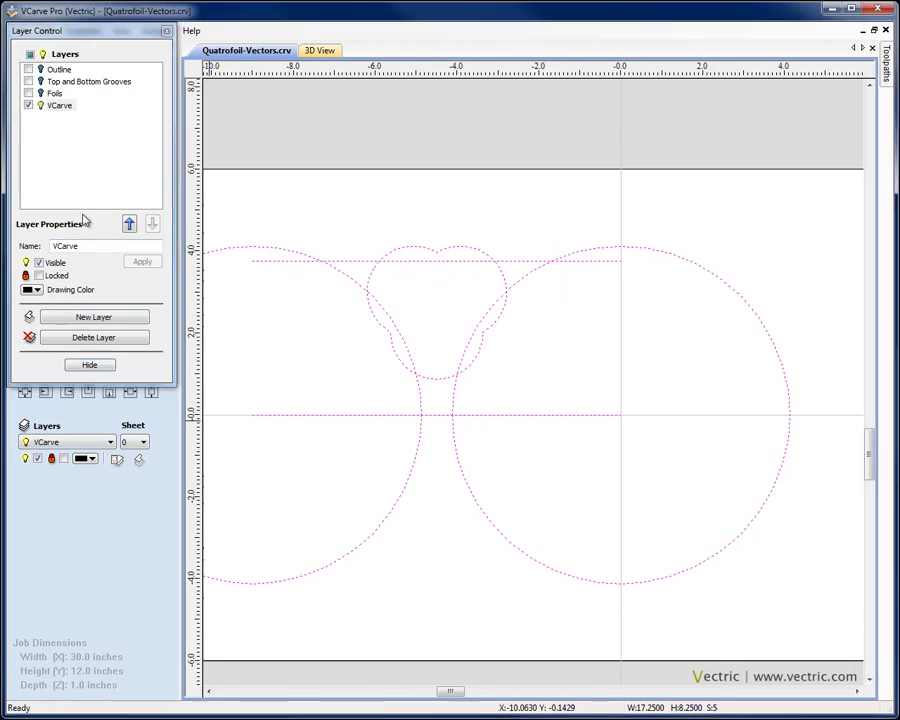
pyautogui.click(89, 366)
pyautogui.click(299, 340)
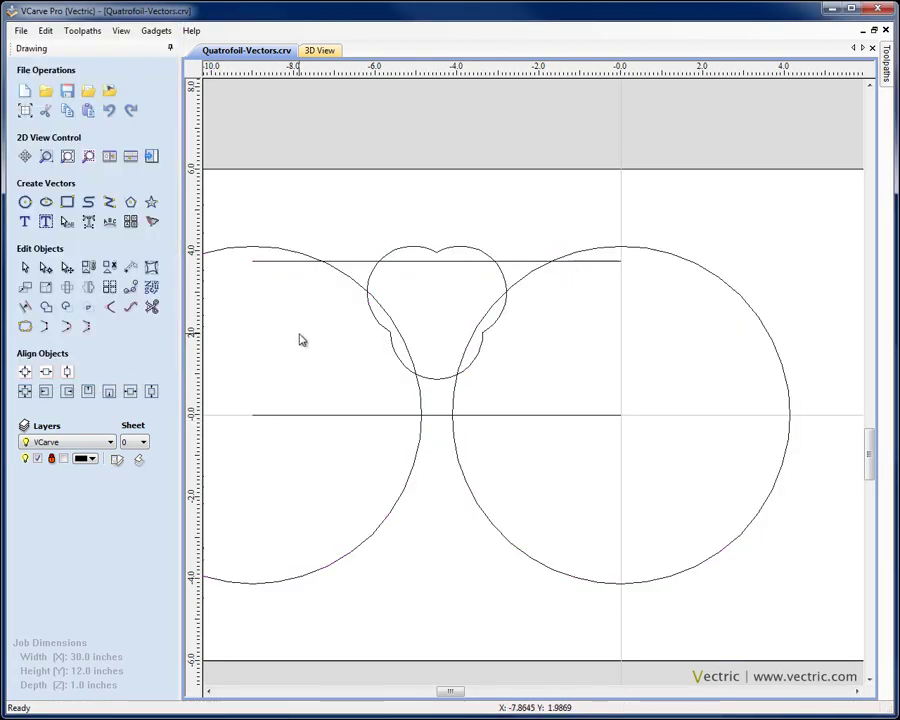
pyautogui.scroll(-2, 280, 352)
pyautogui.click(210, 692)
pyautogui.click(212, 692)
pyautogui.scroll(1, 490, 370)
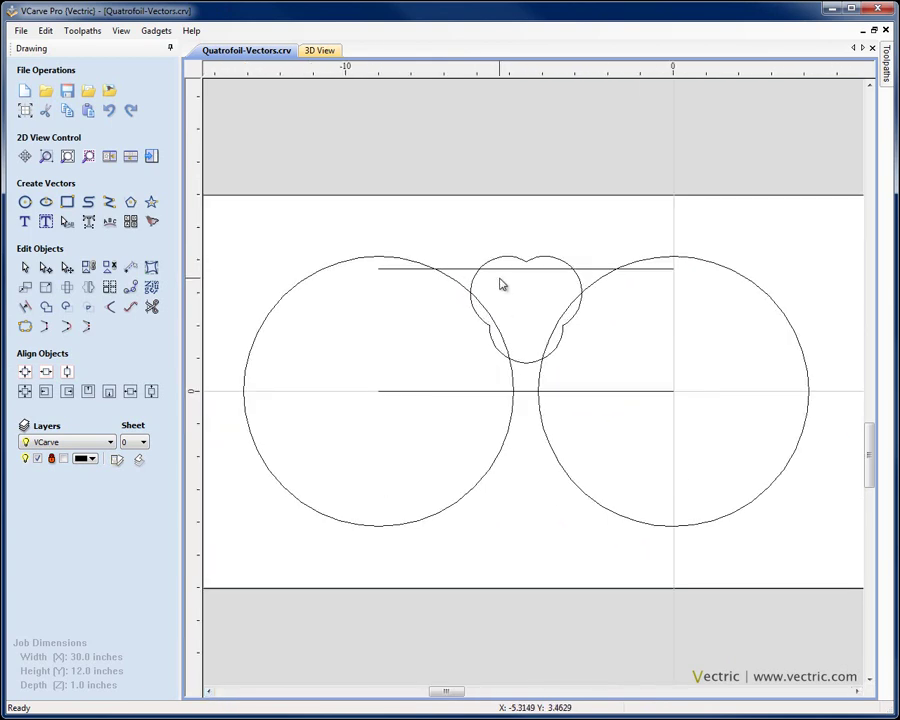
# Join the ends of the two horizontal lines with straight lines on both sides to form a closed rectangle
pyautogui.click(455, 269)
pyautogui.keyDown('shift'); pyautogui.click(446, 392); pyautogui.keyUp('shift')
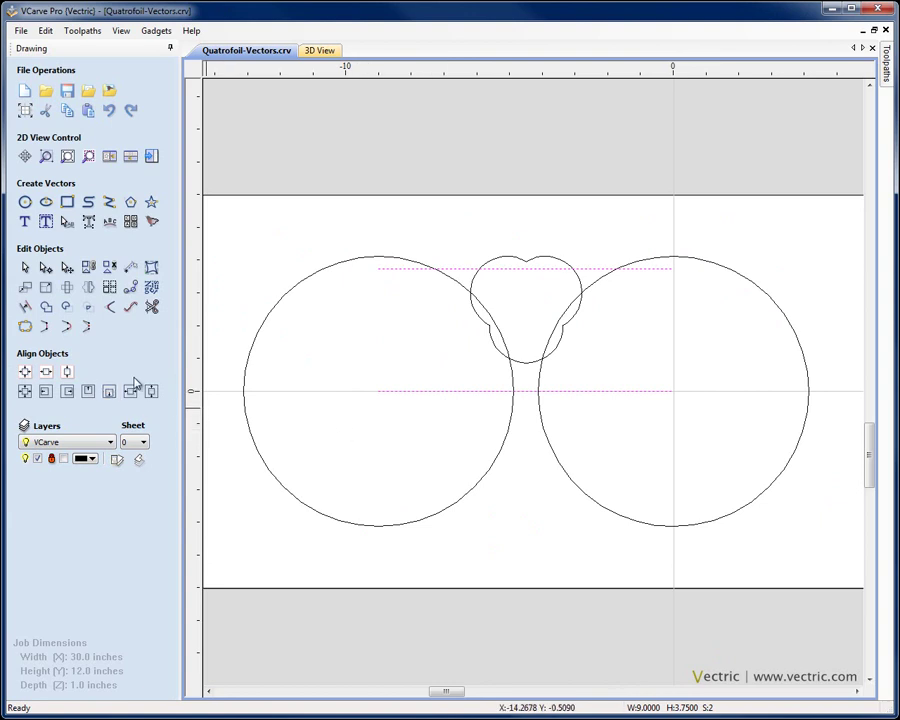
pyautogui.click(46, 330)
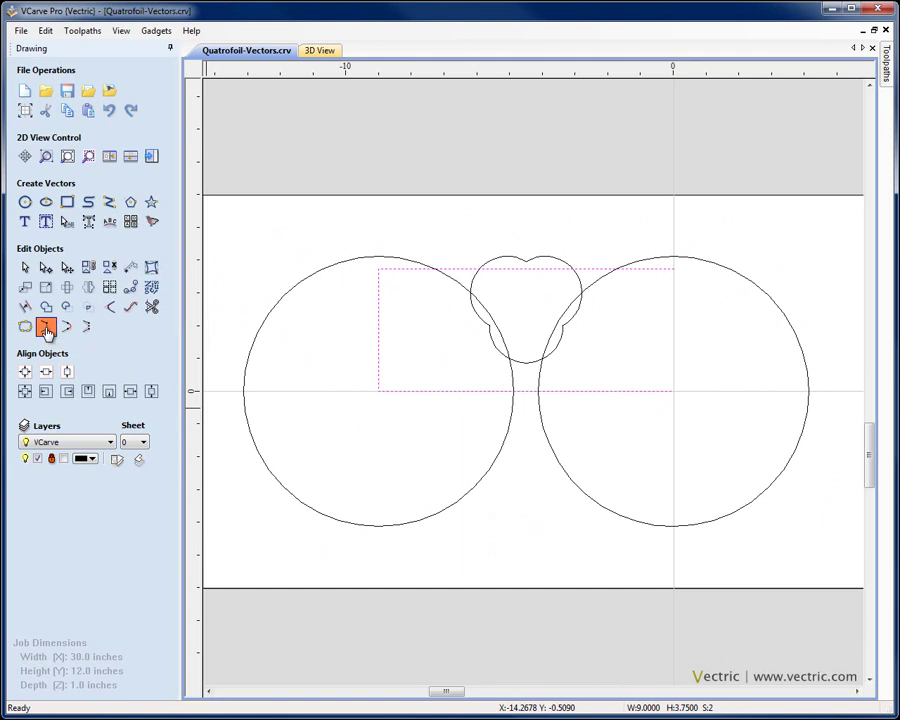
pyautogui.click(380, 335)
pyautogui.click(380, 335)
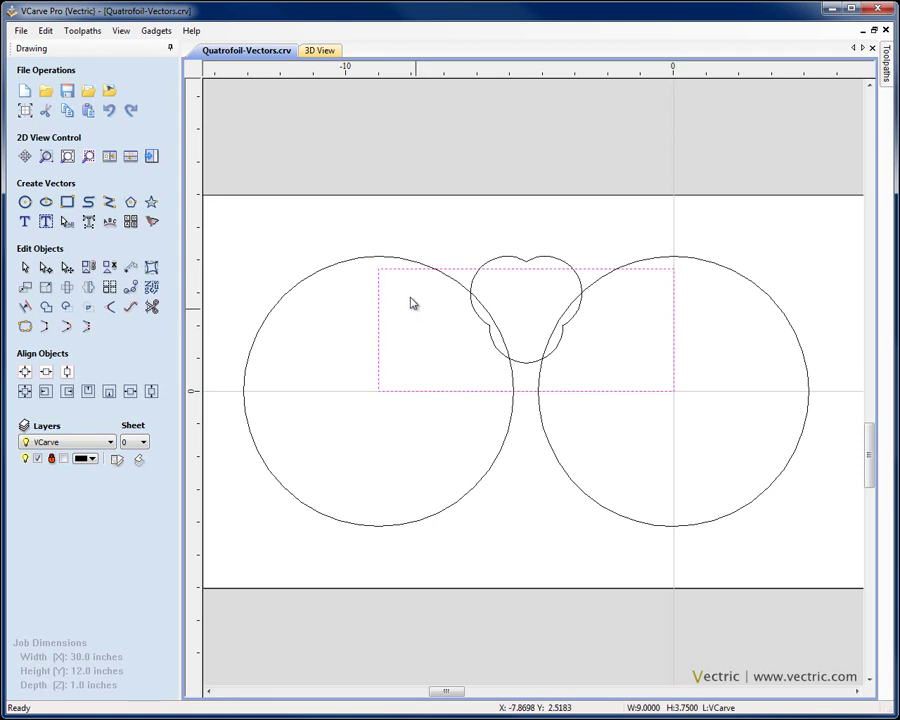
# Subtract the left circle and the right circle from the rectangle
pyautogui.keyDown('shift'); pyautogui.click(391, 263); pyautogui.keyUp('shift')
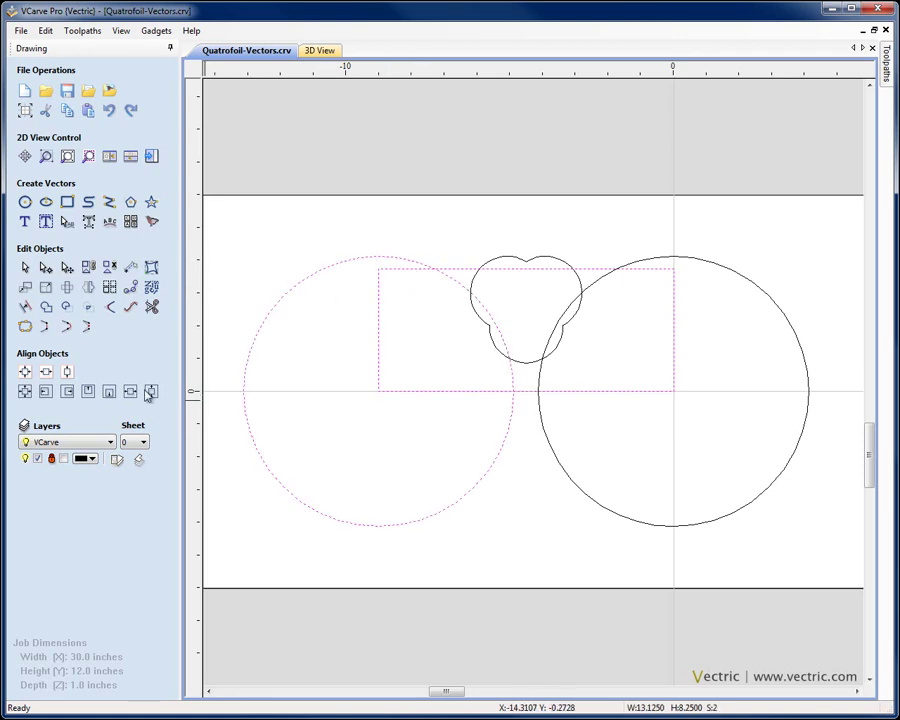
pyautogui.click(66, 308)
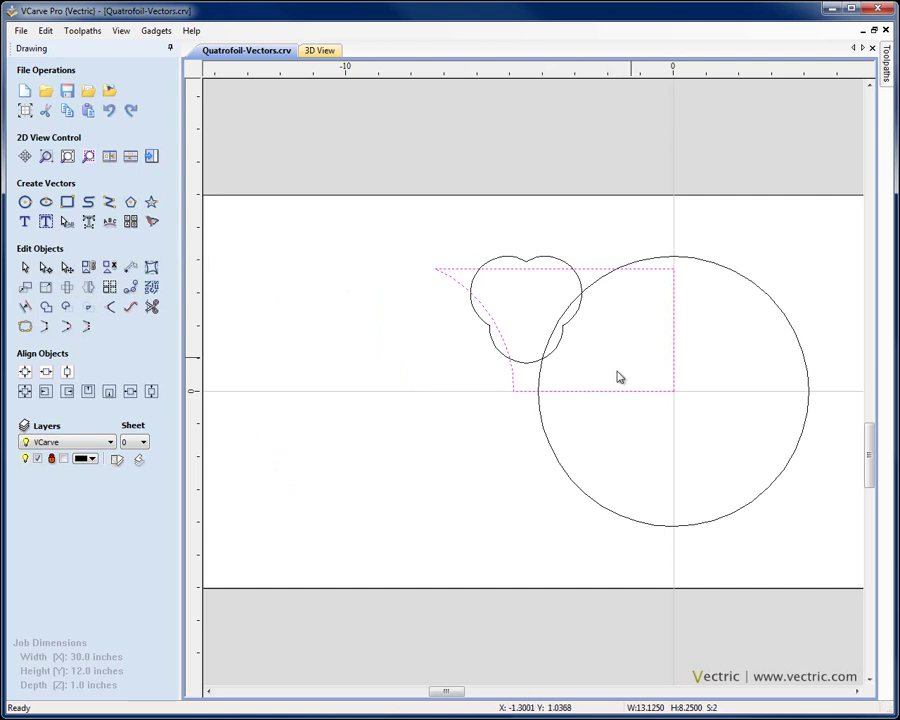
pyautogui.keyDown('shift'); pyautogui.click(647, 263); pyautogui.keyUp('shift')
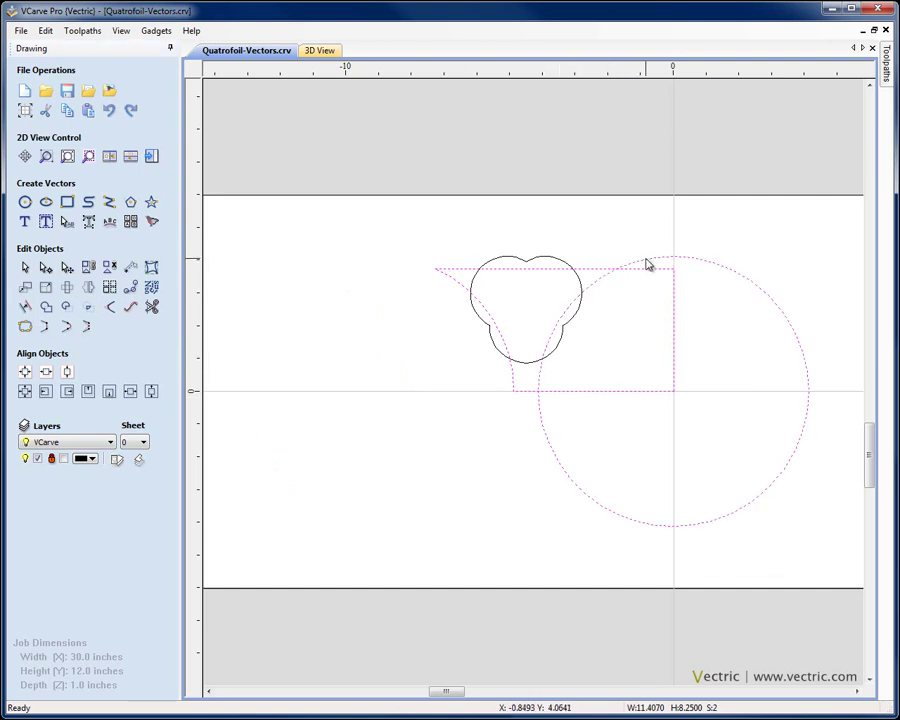
pyautogui.click(66, 308)
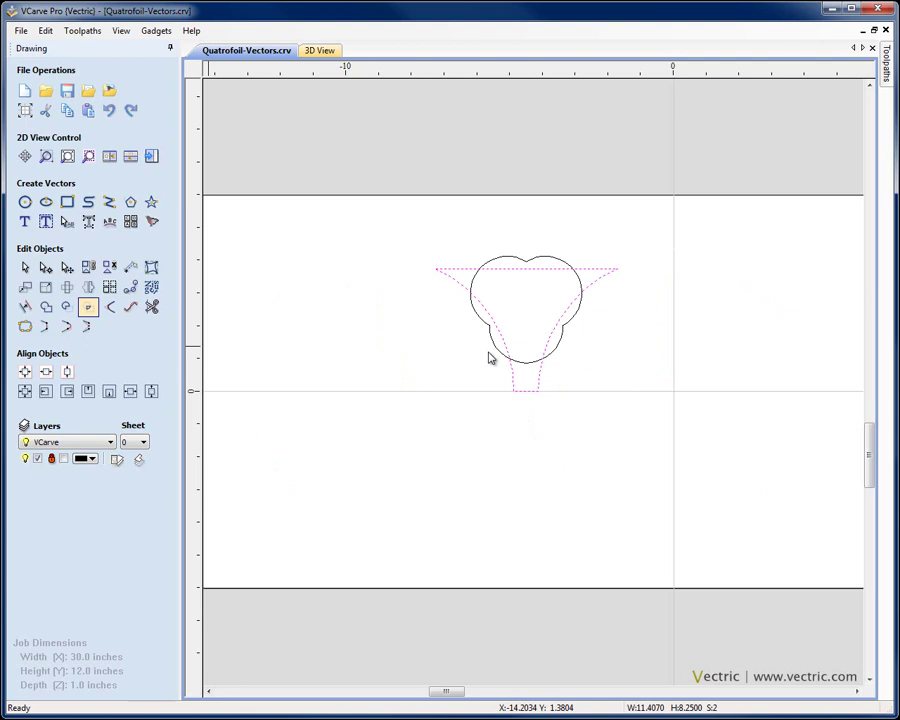
# Subtract the trefoil from the curved shape between the circles, splitting it into three separate pieces, and deselect them
pyautogui.keyDown('shift'); pyautogui.click(558, 349); pyautogui.keyUp('shift')
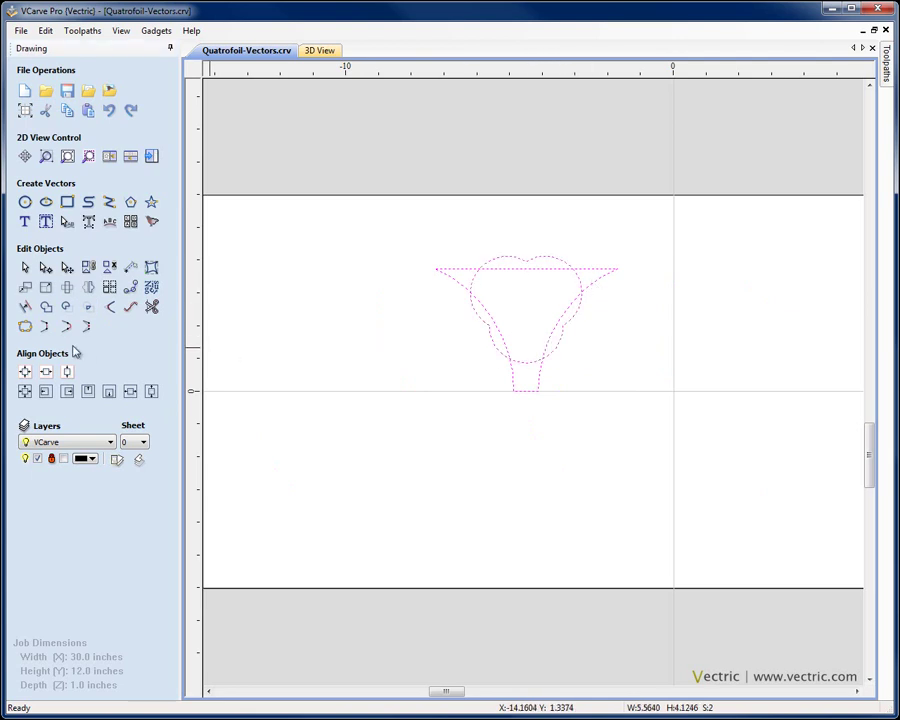
pyautogui.click(66, 308)
pyautogui.click(496, 331)
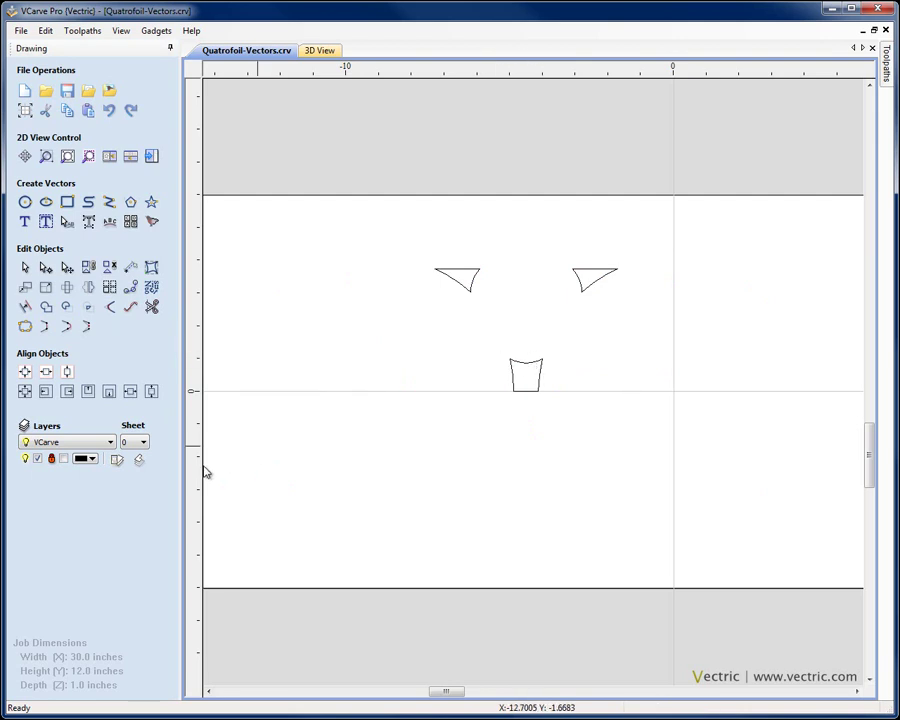
# Make the Foils layer visible together with the VCarve layer
pyautogui.click(117, 459)
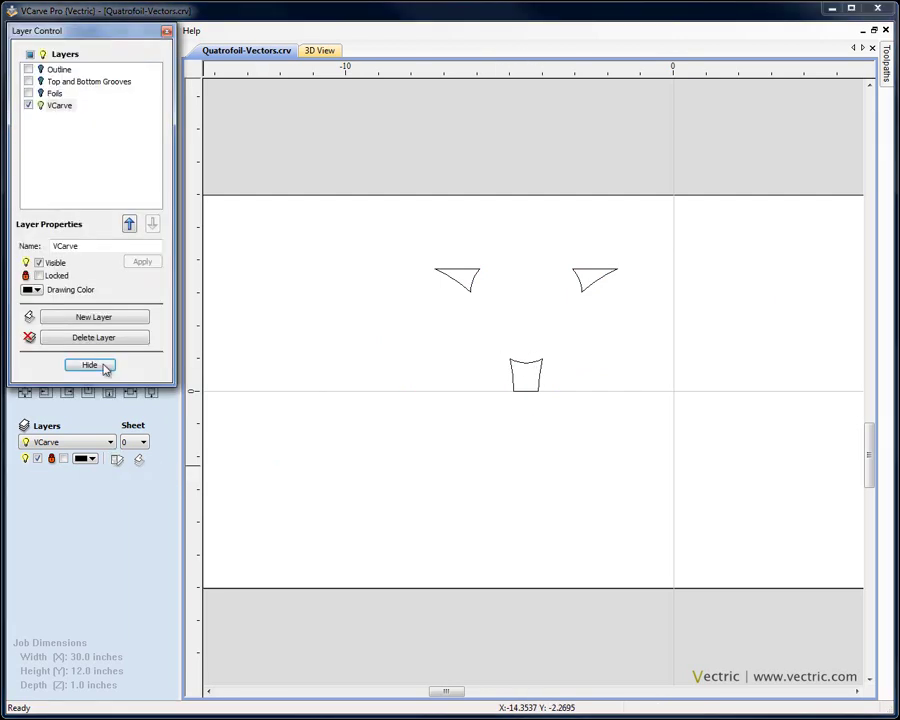
pyautogui.click(28, 93)
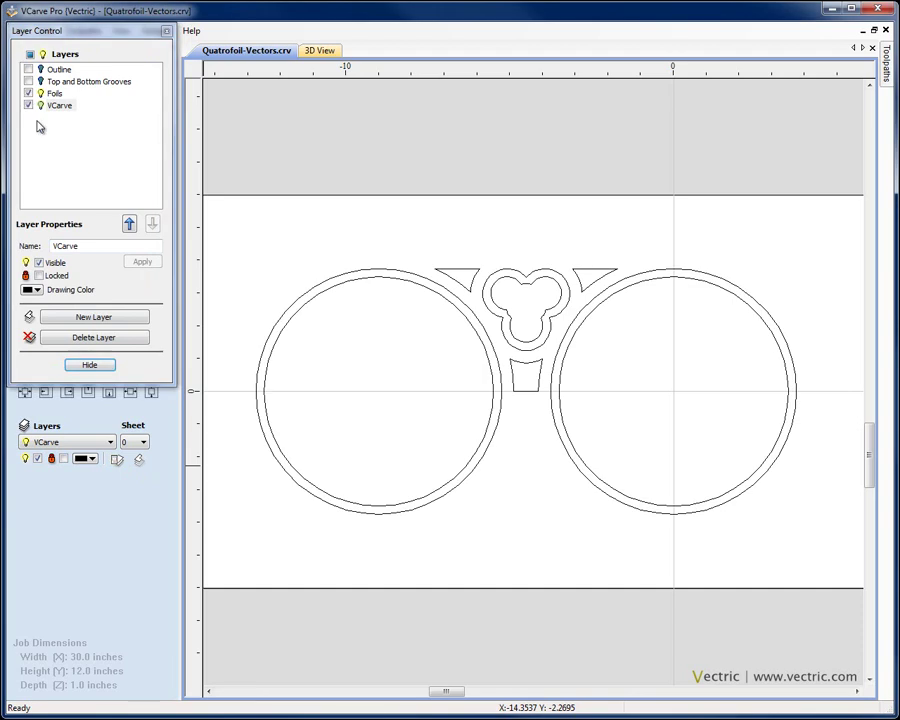
pyautogui.click(89, 365)
# Delete the straight bottom span of the small piece beneath the trefoil in node editing, leaving it open at the horizontal centre line
pyautogui.click(527, 398)
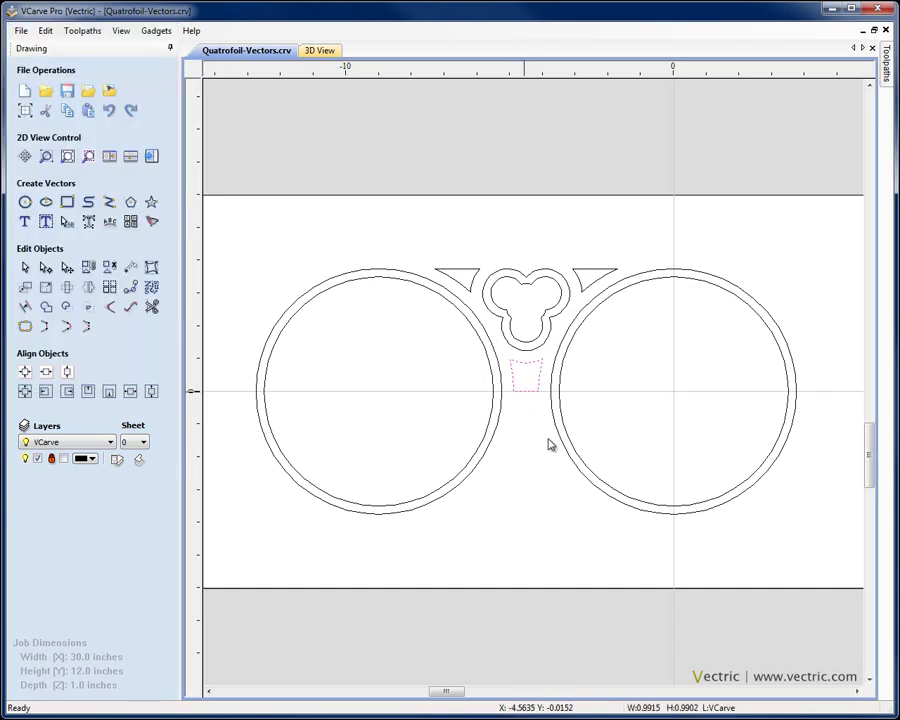
pyautogui.press('n')
pyautogui.click(539, 412)
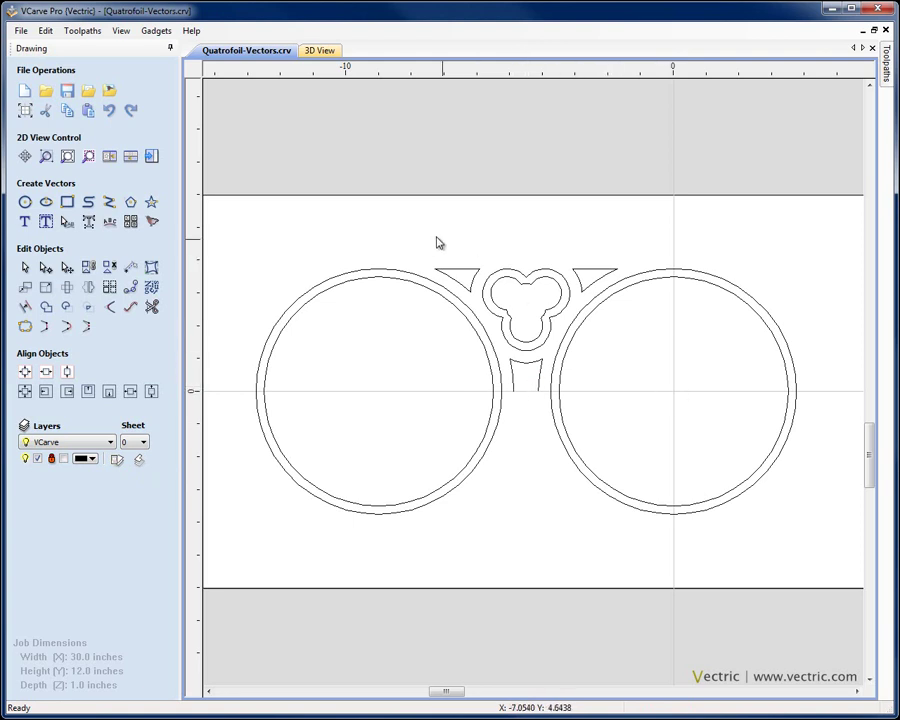
# Mirror a copy of the trefoils, both triangles and the open piece downwards about the horizontal centre line
pyautogui.moveTo(415, 231); pyautogui.dragTo(637, 415)
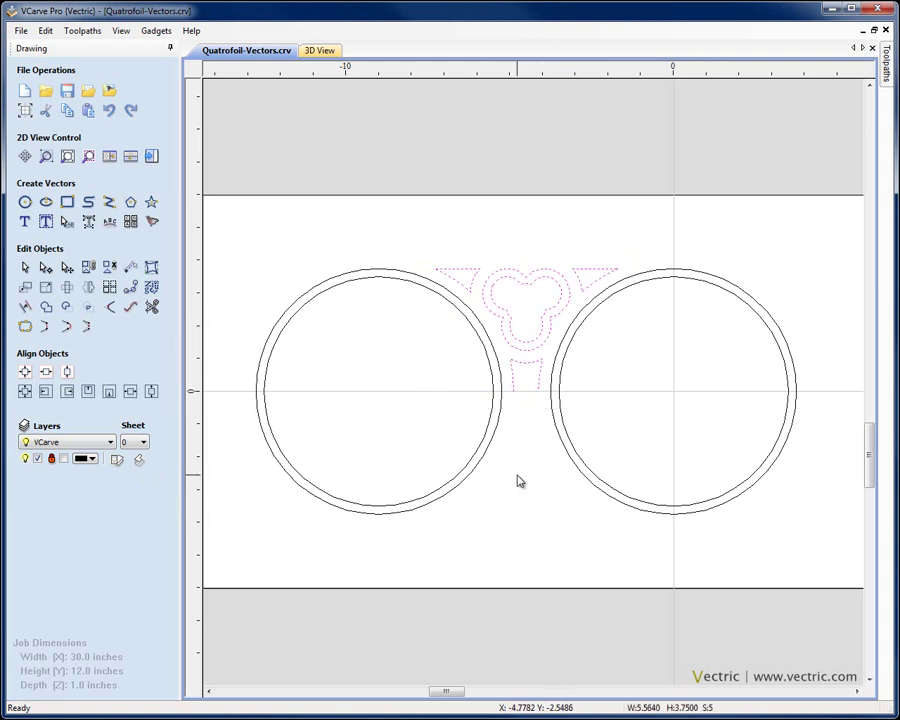
pyautogui.press('m')
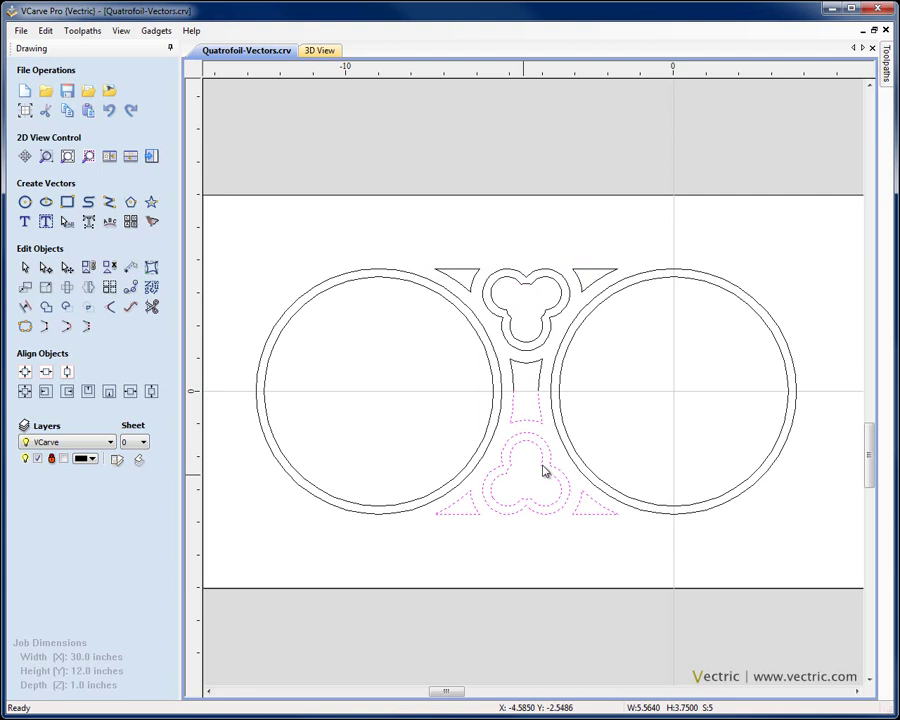
pyautogui.press('Escape')
# Join the open piece and its mirrored copy between the circles into one closed vector
pyautogui.click(534, 402)
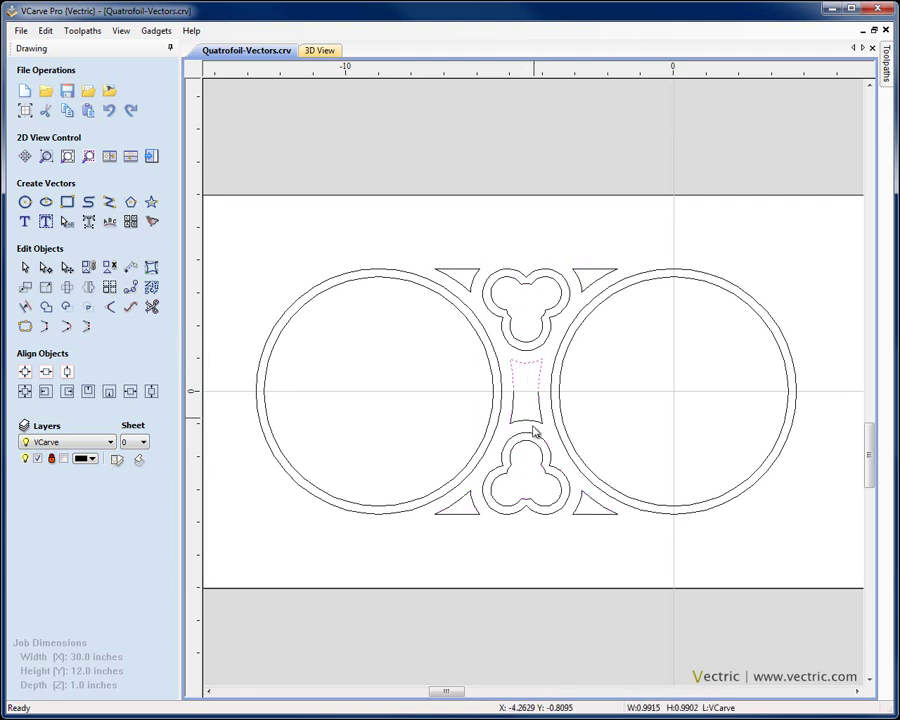
pyautogui.keyDown('shift'); pyautogui.click(529, 427); pyautogui.keyUp('shift')
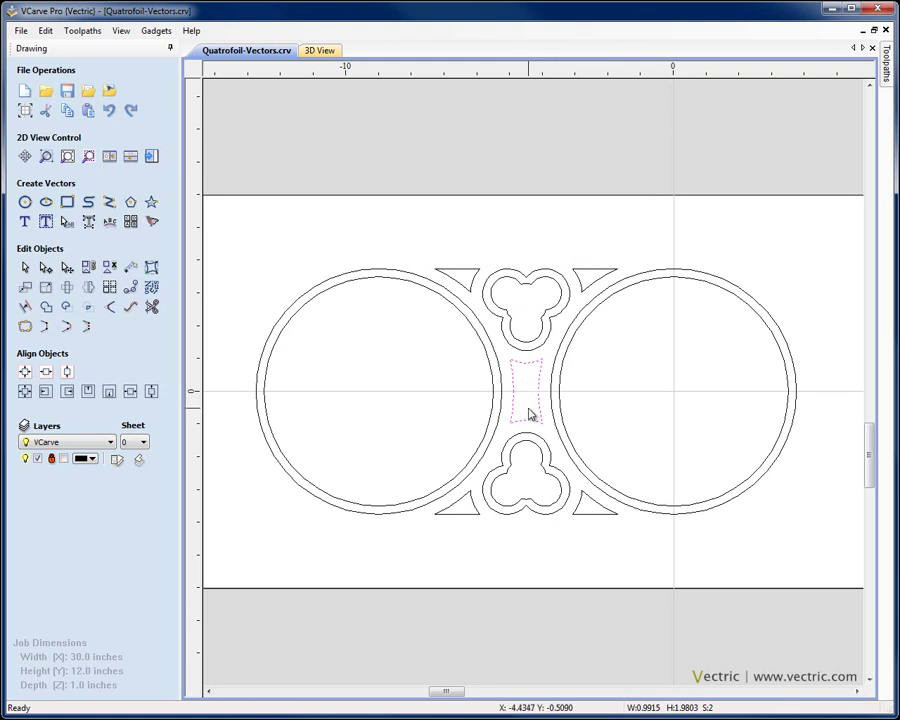
pyautogui.click(87, 328)
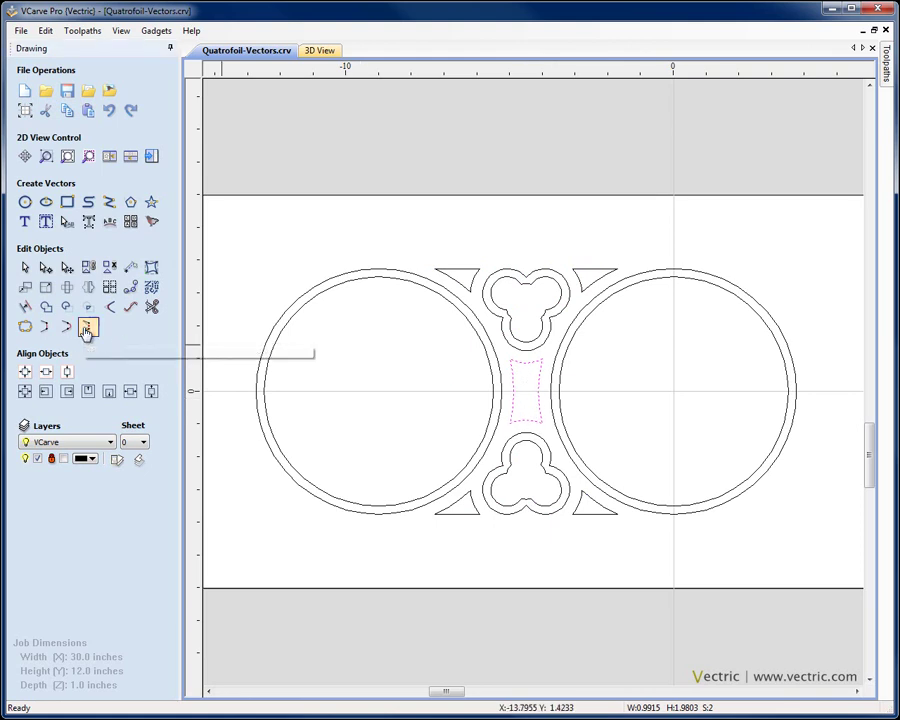
pyautogui.click(526, 382)
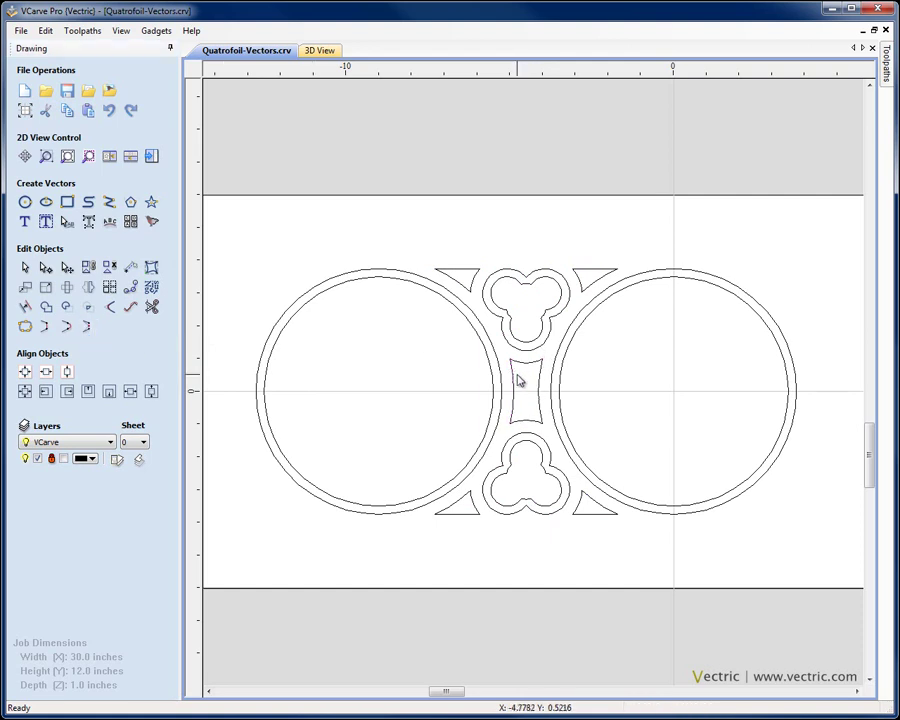
# Draw a vertical construction line through the left circle's centre at X -9, from the outer circle's top to its bottom
pyautogui.scroll(-2, 603, 387)
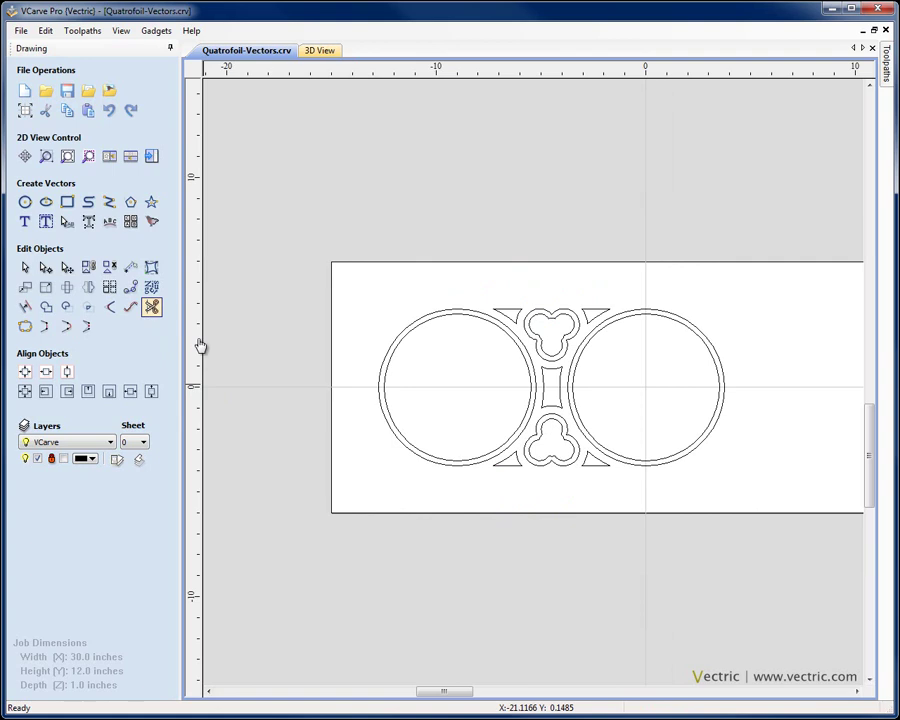
pyautogui.click(511, 459)
pyautogui.click(501, 317)
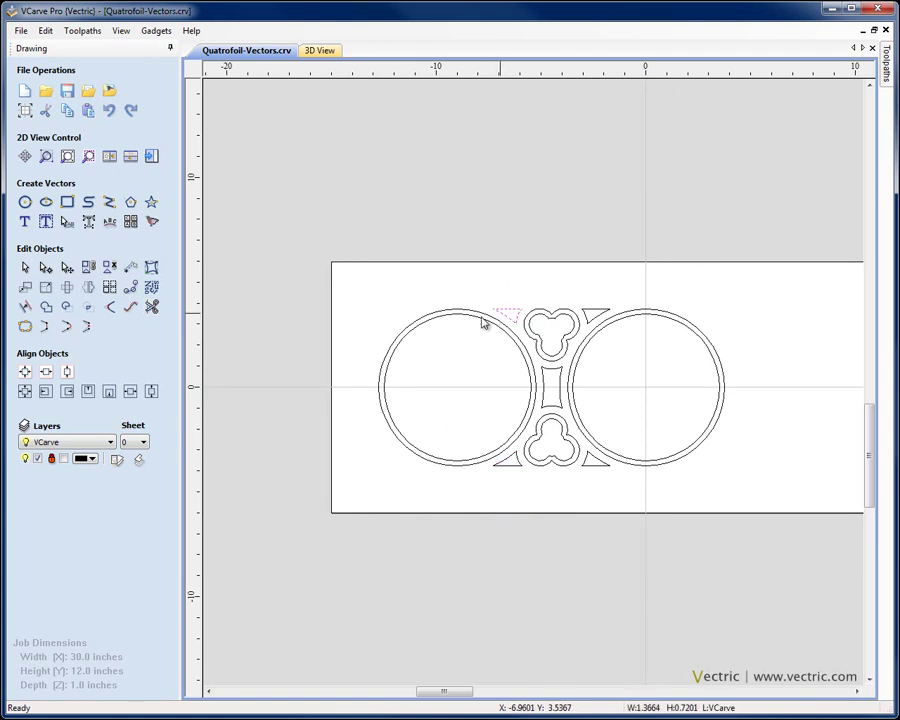
pyautogui.click(108, 204)
pyautogui.click(457, 307)
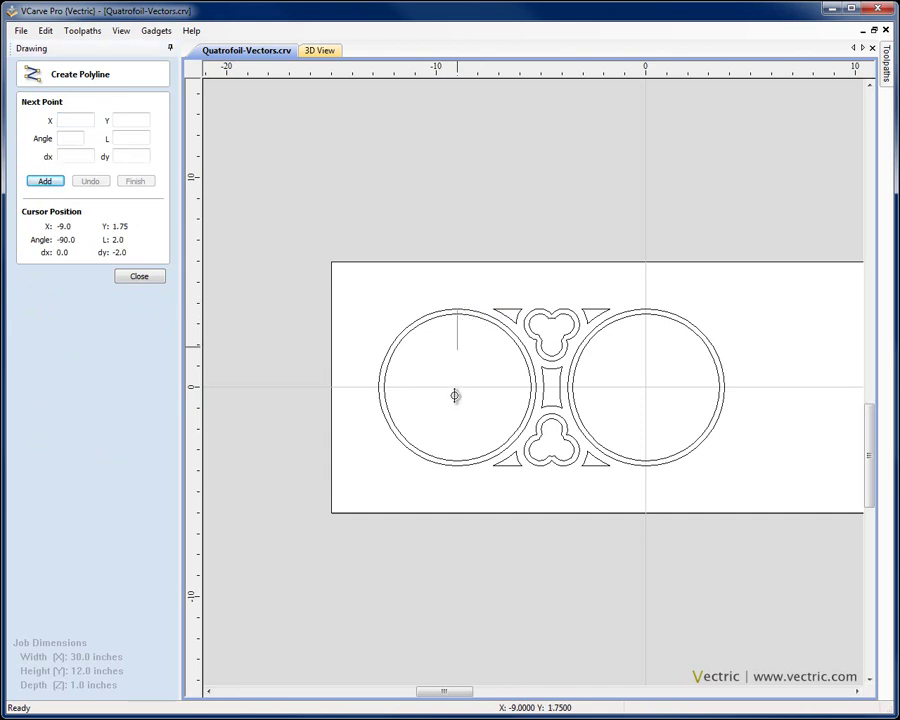
pyautogui.click(457, 465)
pyautogui.rightClick(457, 465)
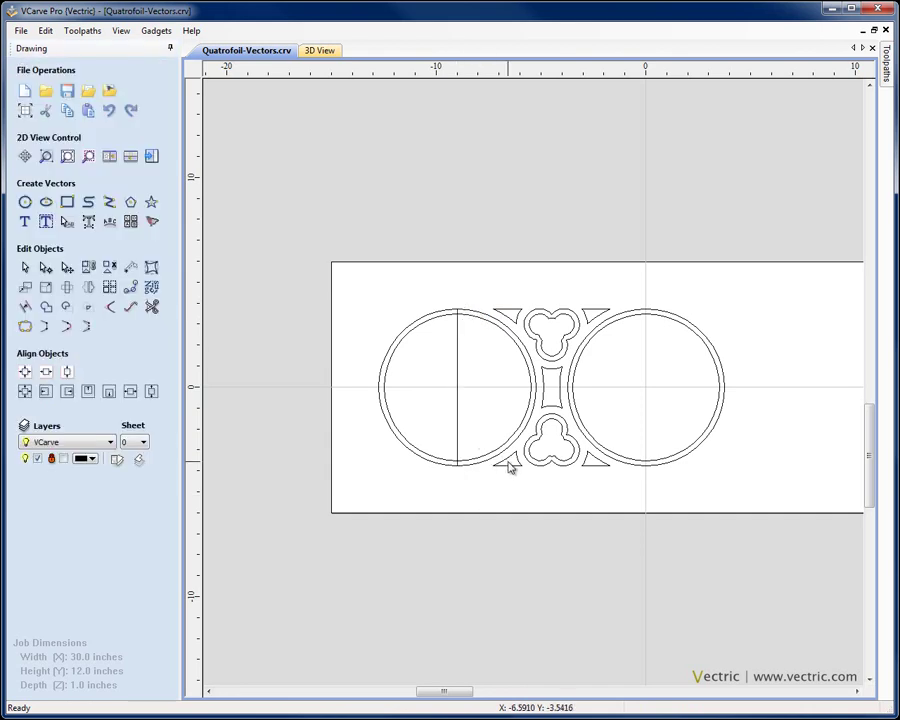
# Mirror a copy of the two triangles adjoining the left circle to its far side using the vertical line, and delete the line
pyautogui.click(508, 463)
pyautogui.keyDown('shift'); pyautogui.click(508, 316); pyautogui.keyUp('shift')
pyautogui.keyDown('shift'); pyautogui.click(460, 380); pyautogui.keyUp('shift')
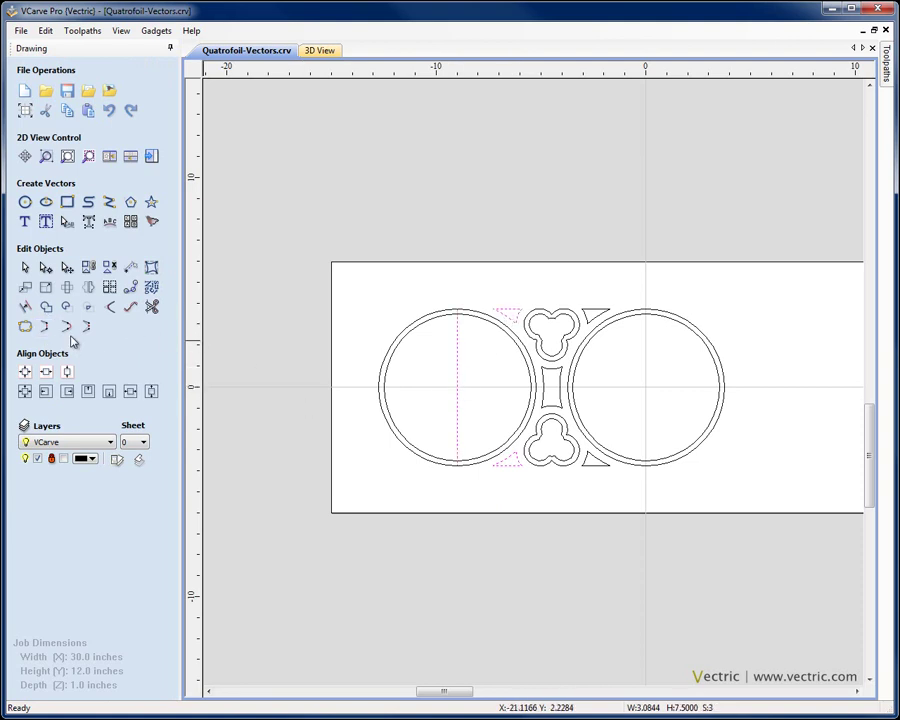
pyautogui.click(88, 288)
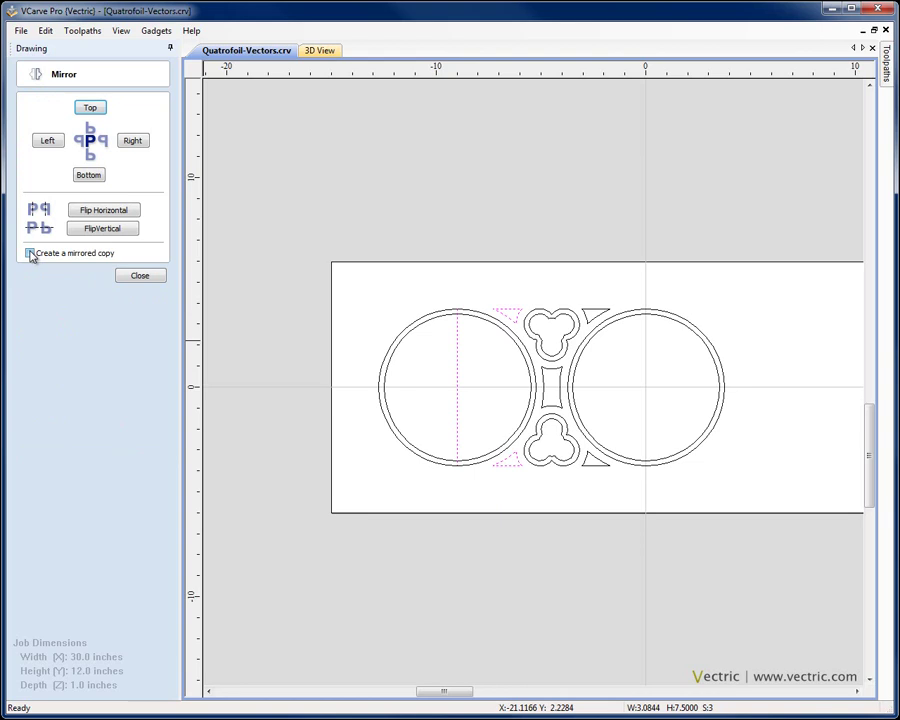
pyautogui.click(48, 141)
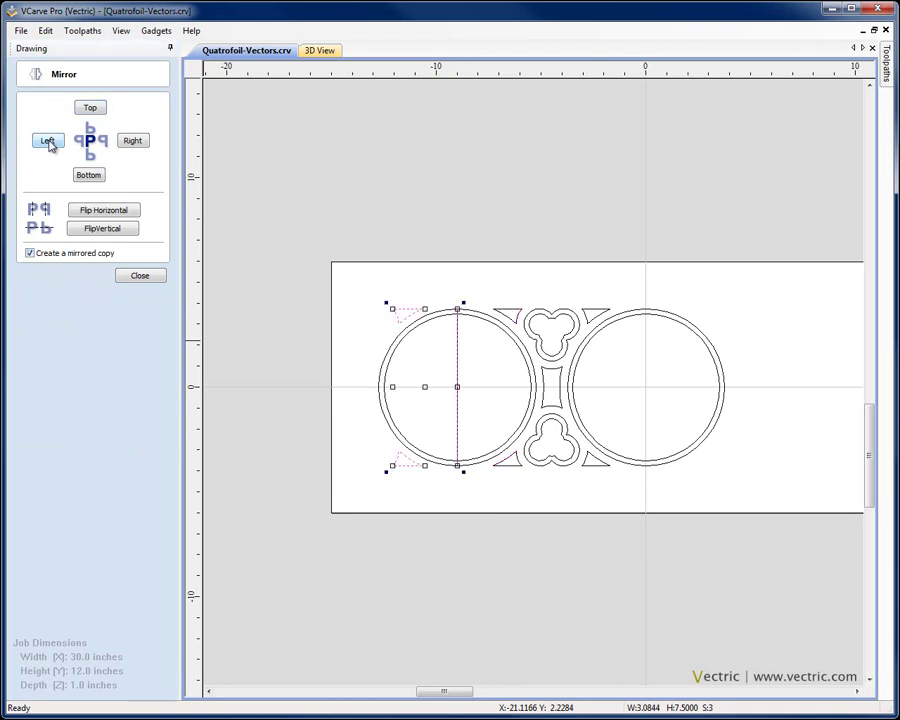
pyautogui.click(137, 276)
pyautogui.click(457, 386)
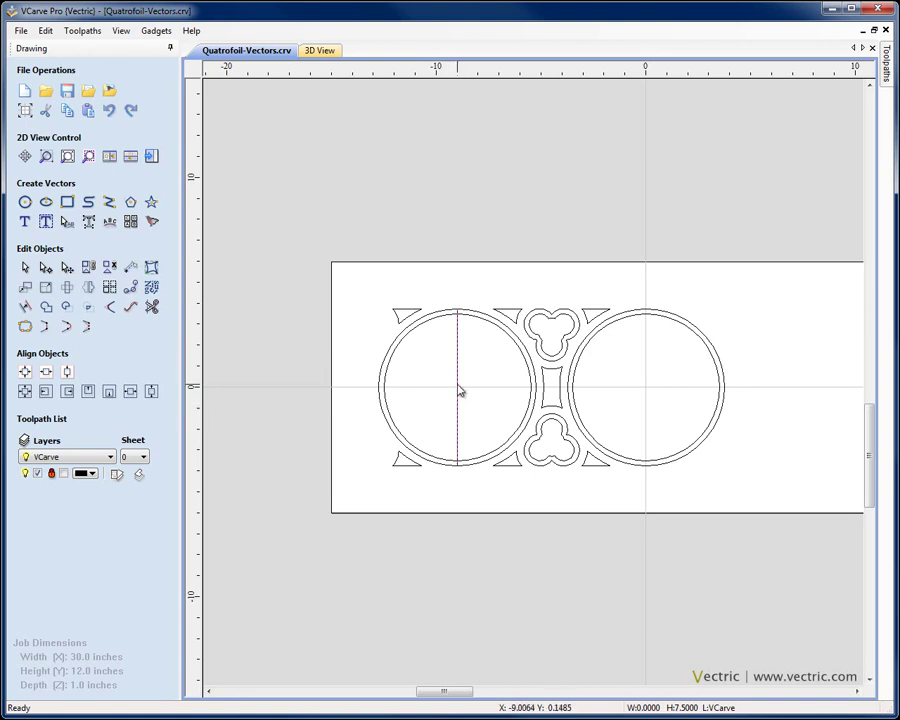
pyautogui.press('Delete')
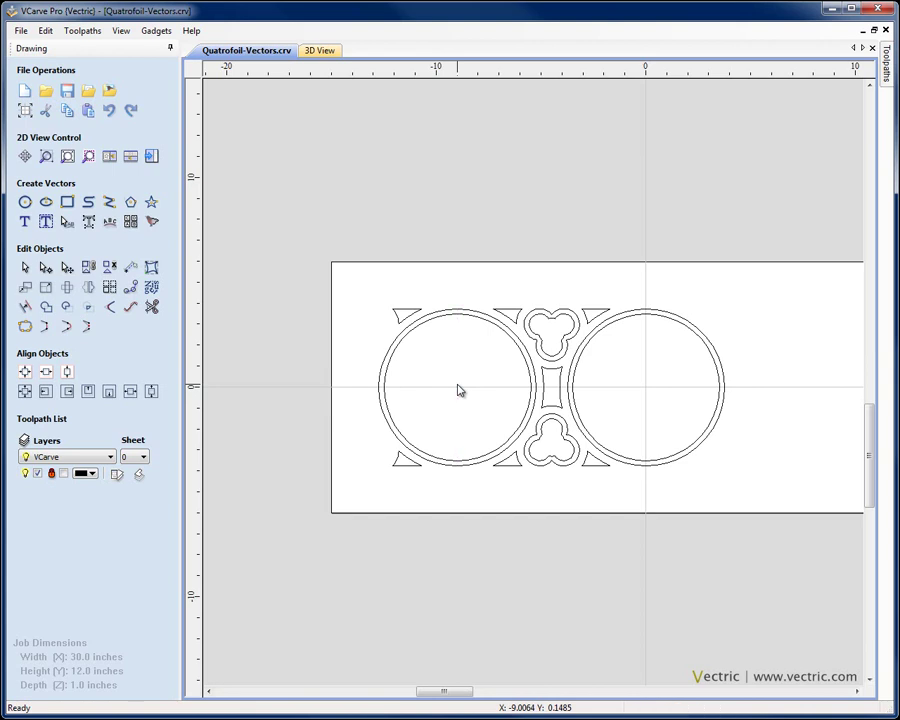
# Mirror a copy of all vectors left of the central circle pair to the right about the job's vertical centre line
pyautogui.click(67, 156)
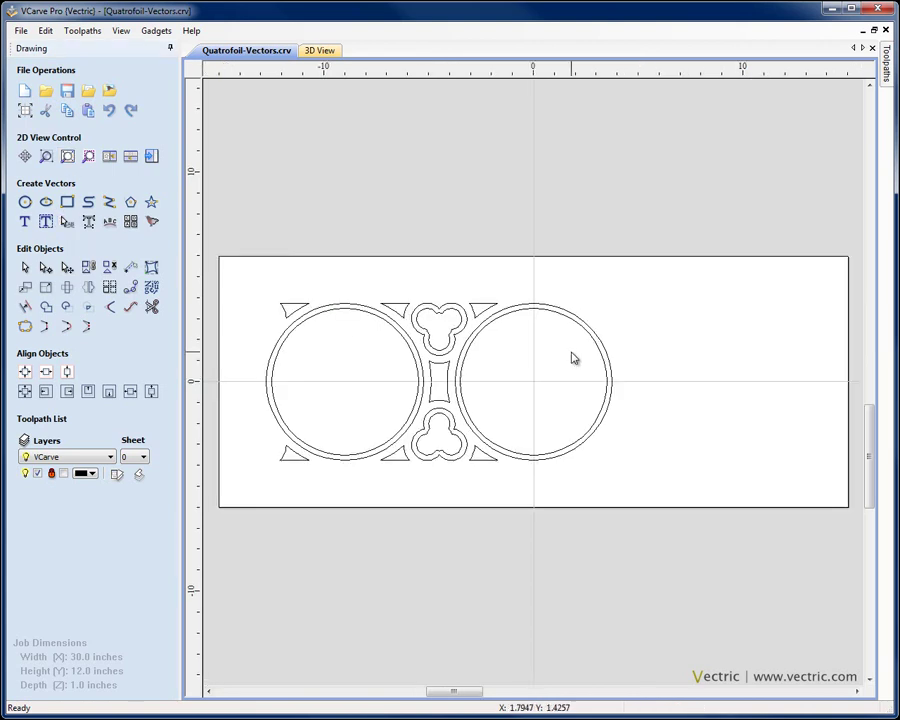
pyautogui.moveTo(251, 280); pyautogui.dragTo(540, 497)
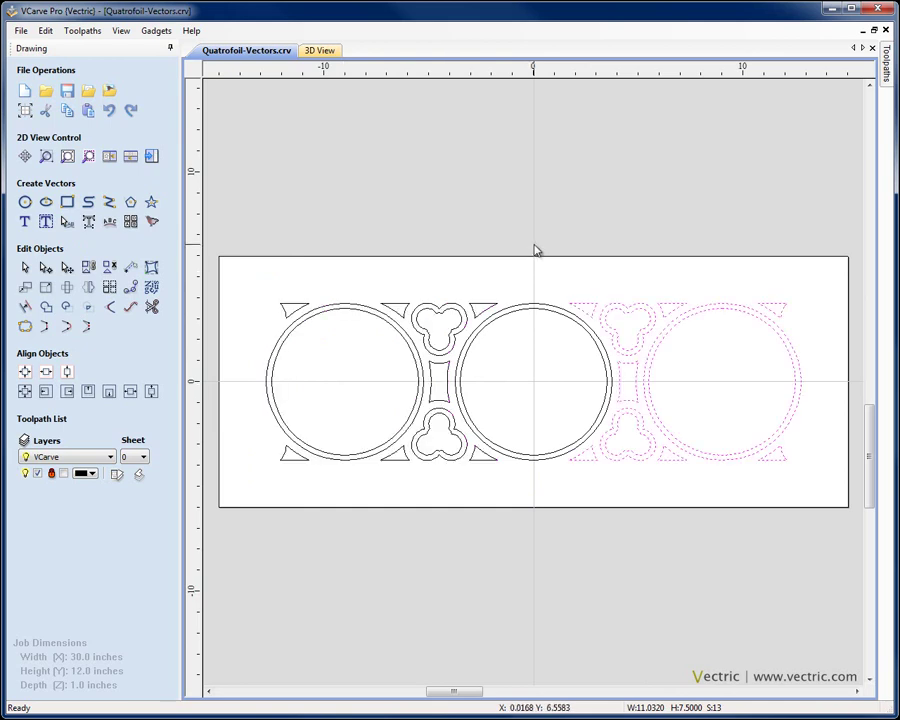
pyautogui.click(535, 250)
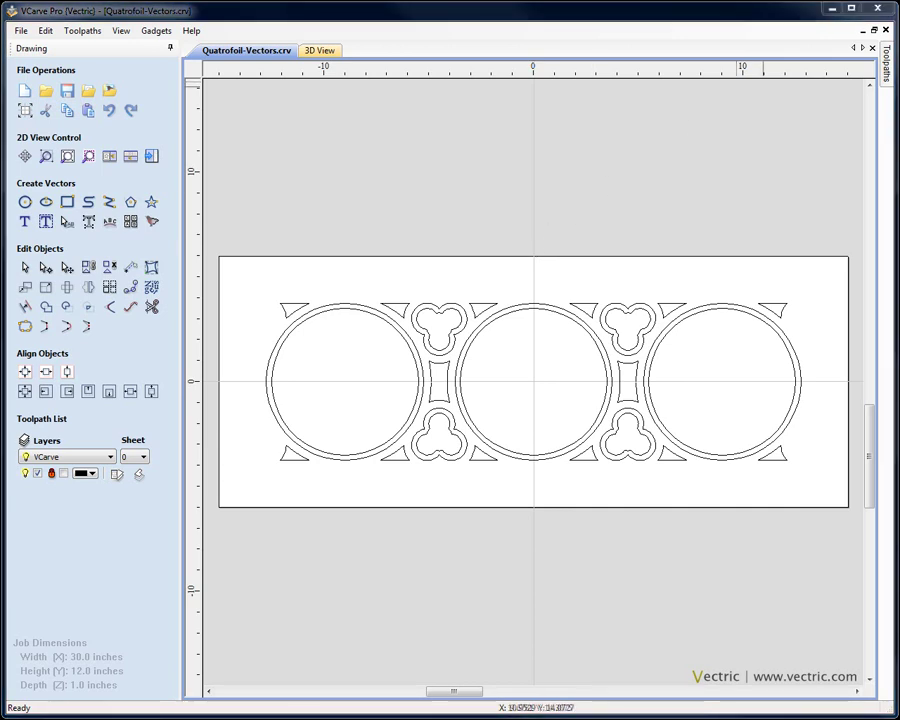
# Show the Top and Bottom Grooves and Outline layers to review the complete panel layout
pyautogui.click(117, 473)
pyautogui.click(28, 82)
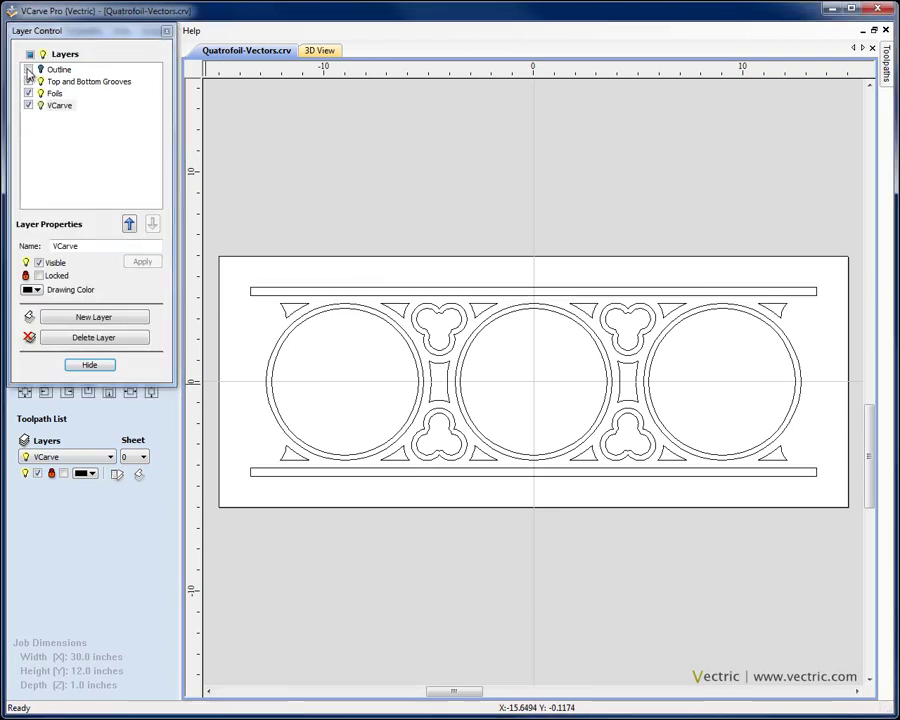
pyautogui.click(28, 70)
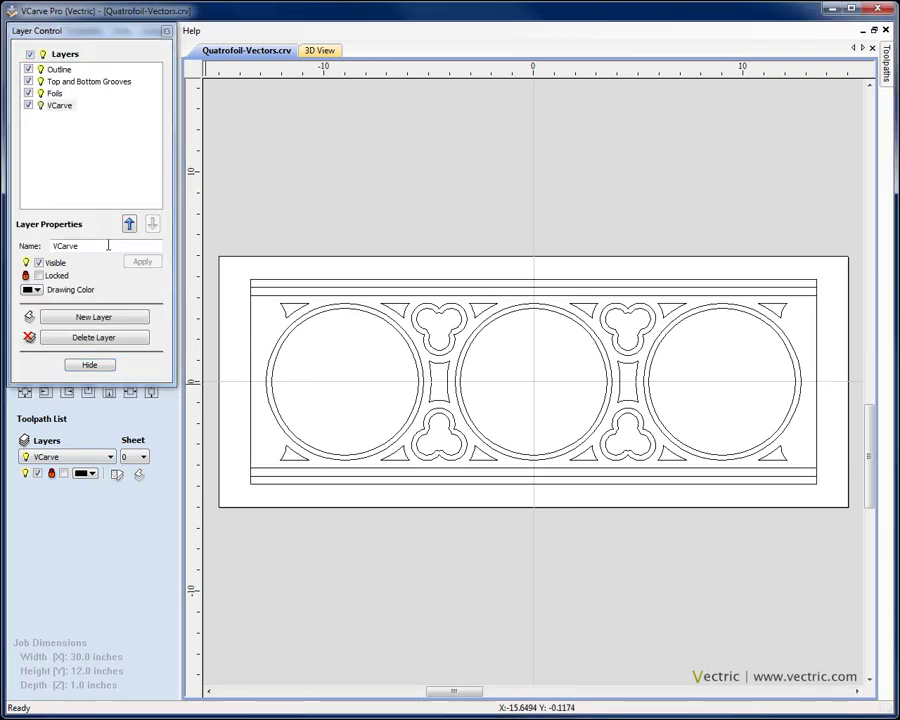
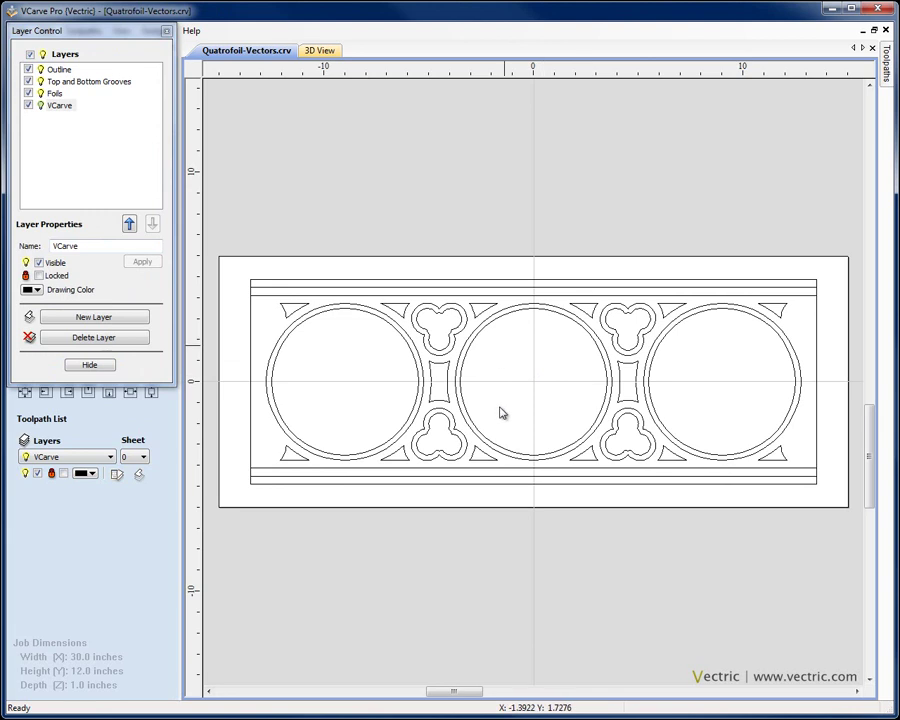
# Hide the Outline, Top and Bottom Grooves and VCarve layers, leaving only the Foils layer visible
pyautogui.click(28, 69)
pyautogui.click(28, 81)
pyautogui.click(28, 105)
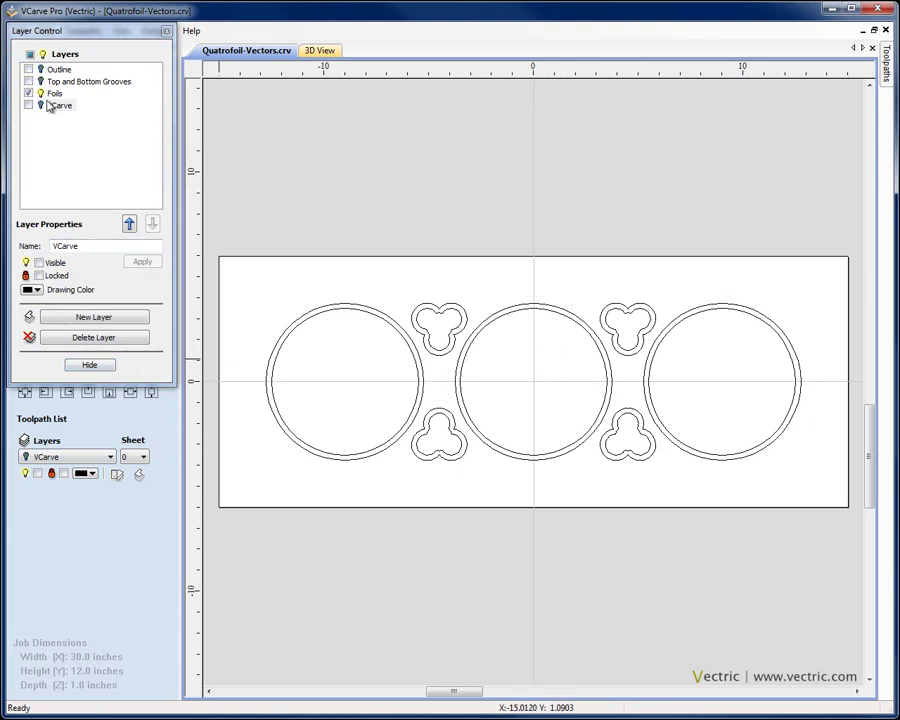
# Make Foils the active layer, close the layer manager, and offset the central inner circle 0.375 inches inwards
pyautogui.click(53, 93)
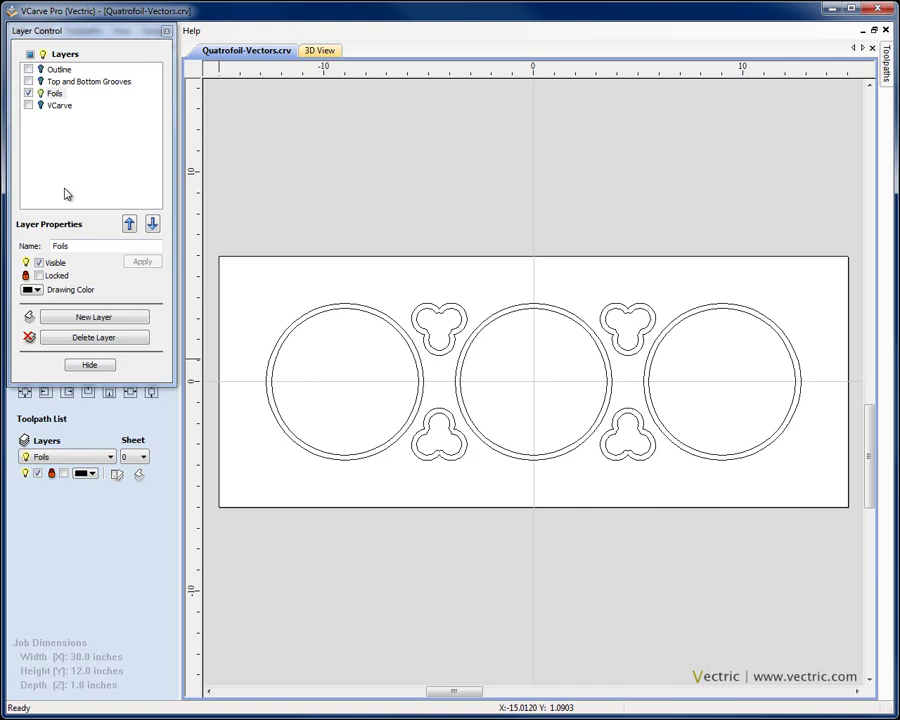
pyautogui.click(90, 365)
pyautogui.scroll(2, 534, 386)
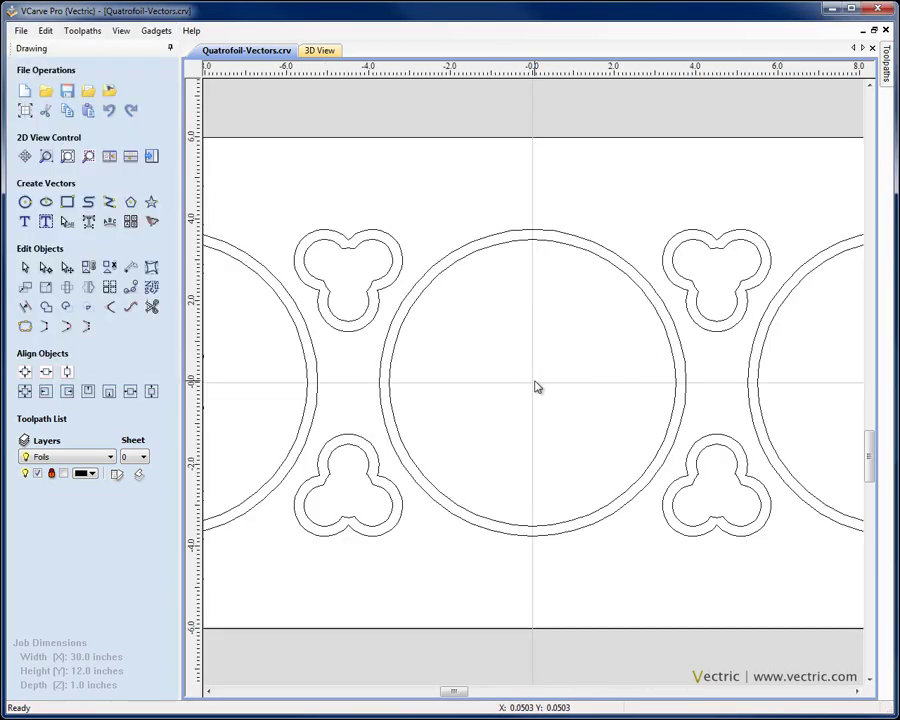
pyautogui.click(473, 256)
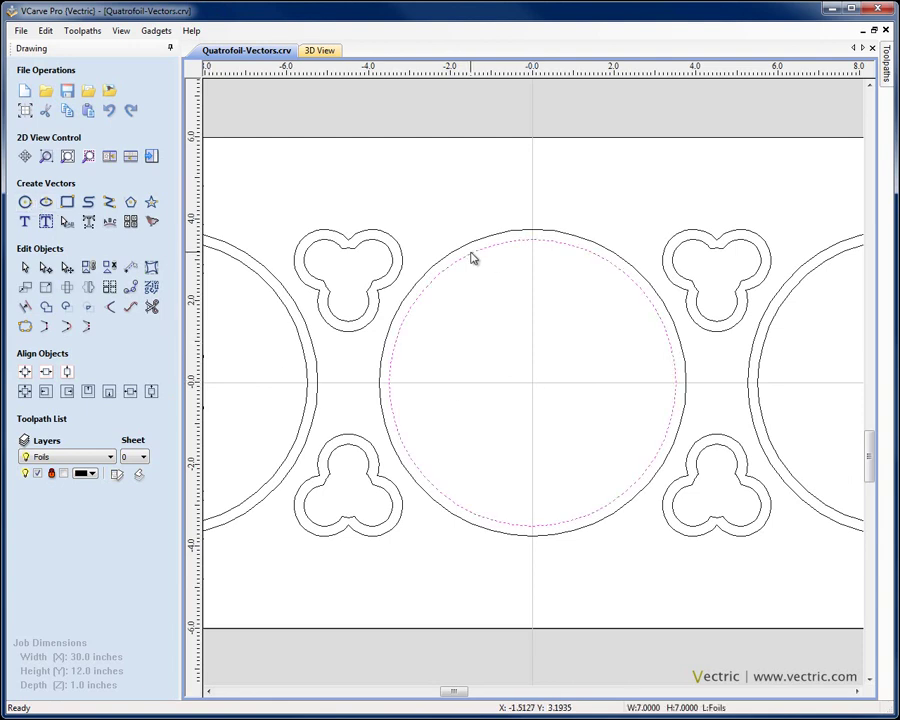
pyautogui.click(25, 307)
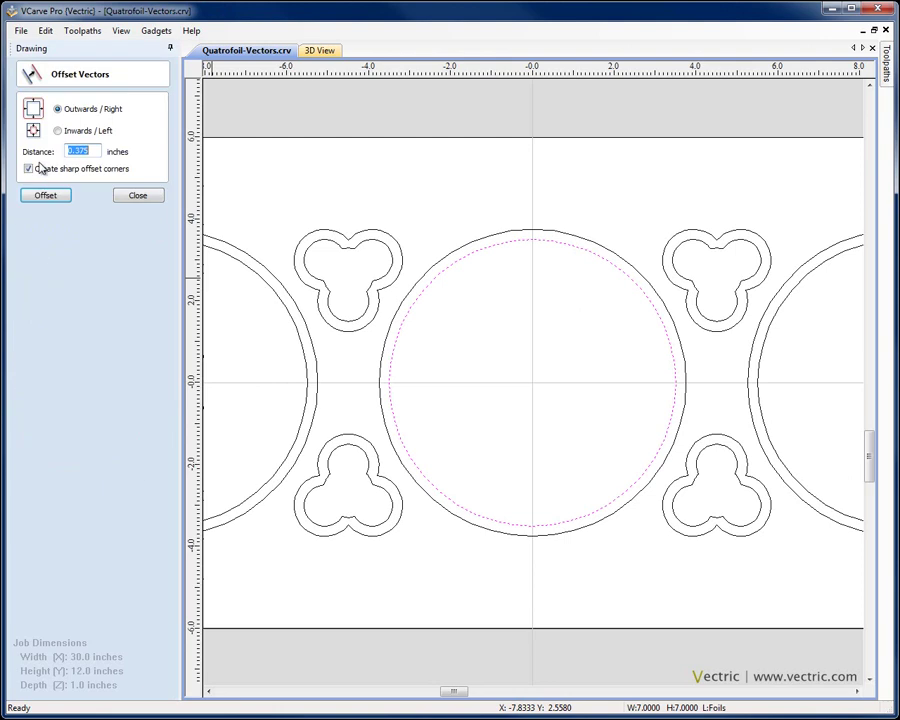
pyautogui.click(57, 131)
pyautogui.click(45, 194)
pyautogui.click(138, 196)
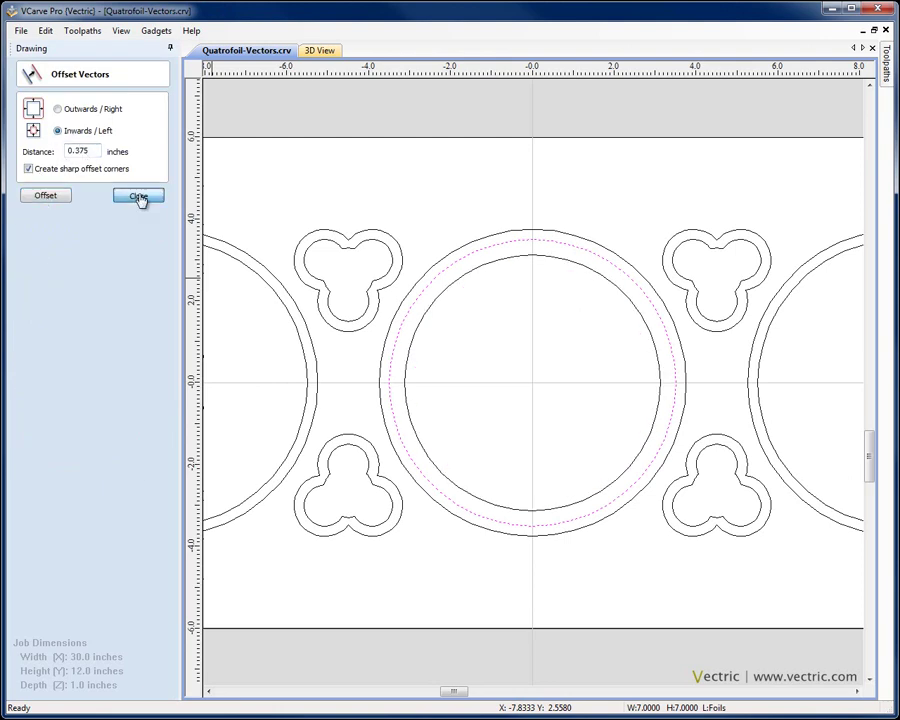
pyautogui.click(425, 195)
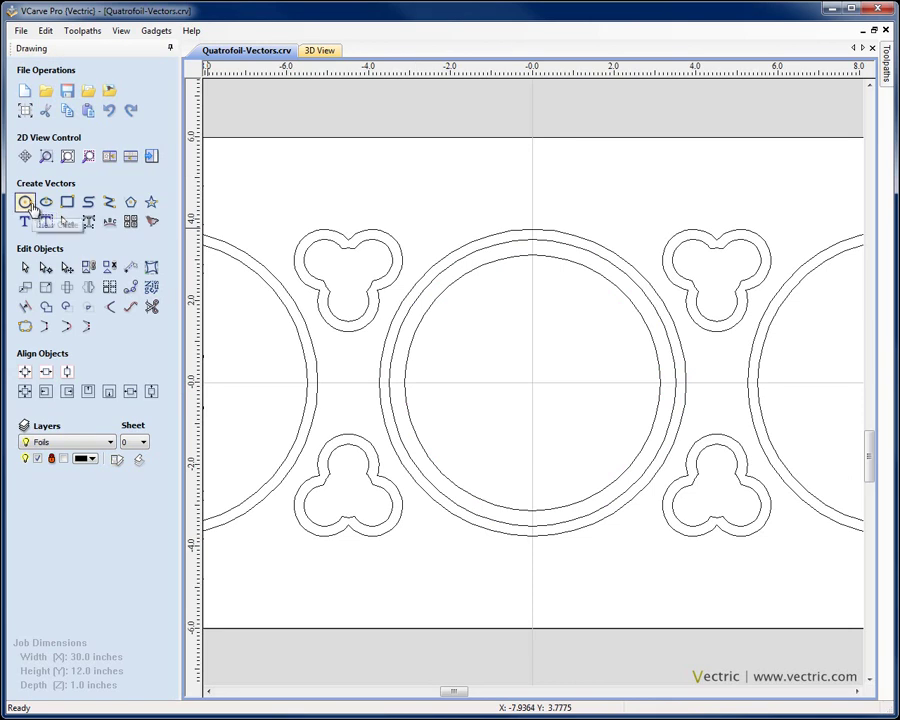
# Draw a 3 inch diameter circle centred on the job origin
pyautogui.click(26, 203)
pyautogui.doubleClick(81, 171)
pyautogui.write('3')
pyautogui.click(50, 205)
pyautogui.click(137, 205)
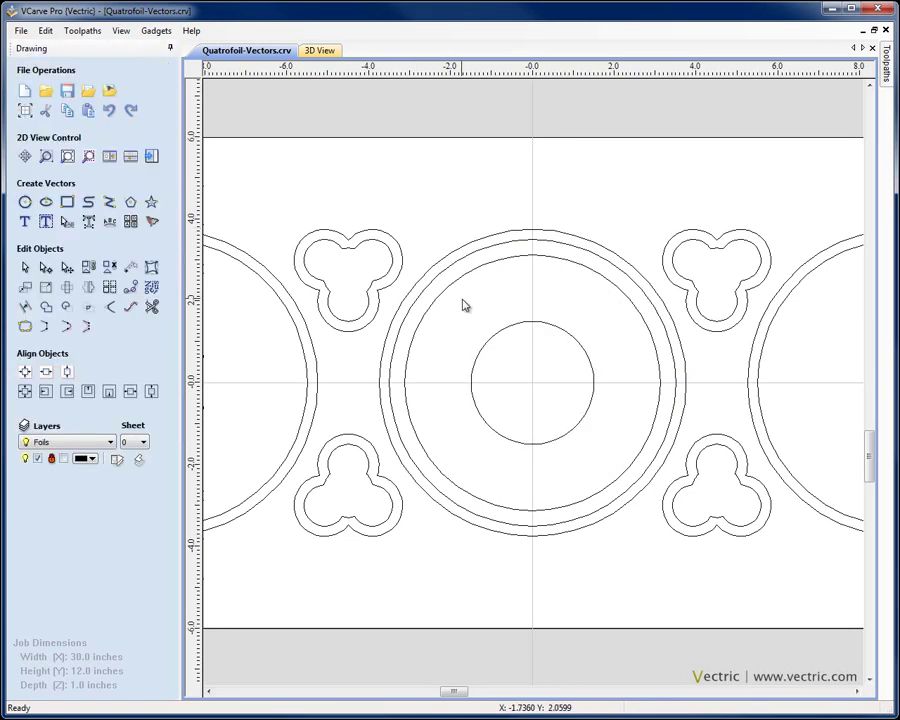
# Align the 3 inch circle to the inside top edge of the newly offset circle, leaving only the small circle selected
pyautogui.click(497, 336)
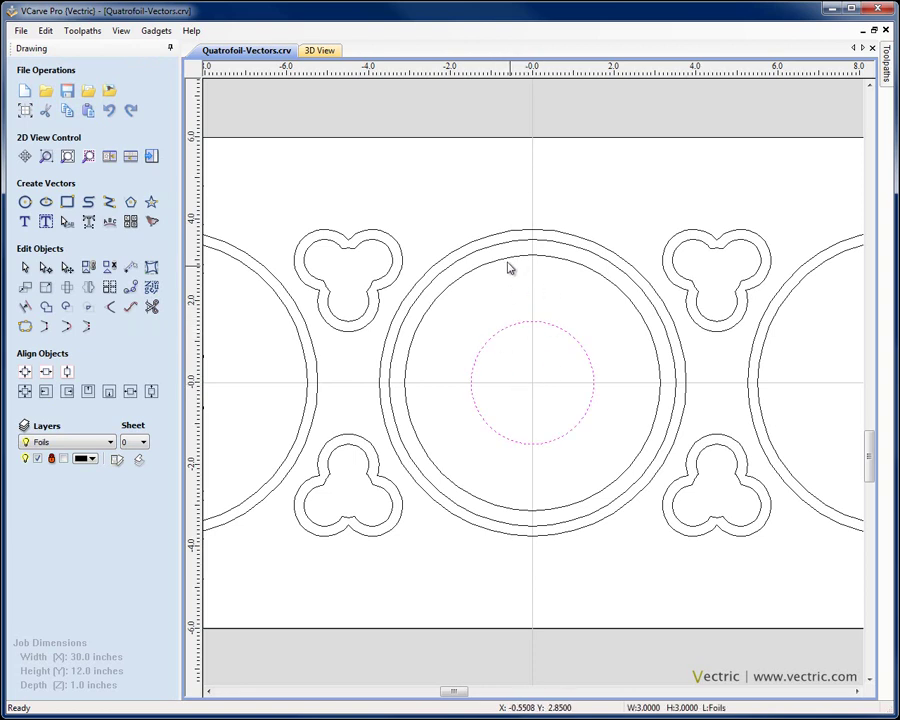
pyautogui.keyDown('shift'); pyautogui.click(508, 257); pyautogui.keyUp('shift')
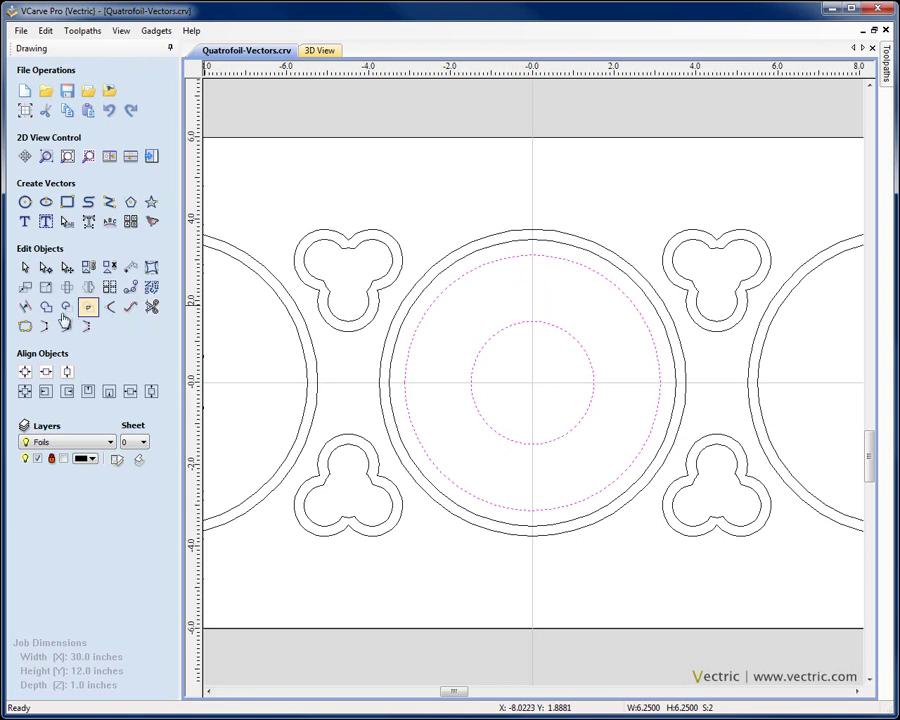
pyautogui.click(88, 392)
pyautogui.click(516, 414)
pyautogui.click(511, 377)
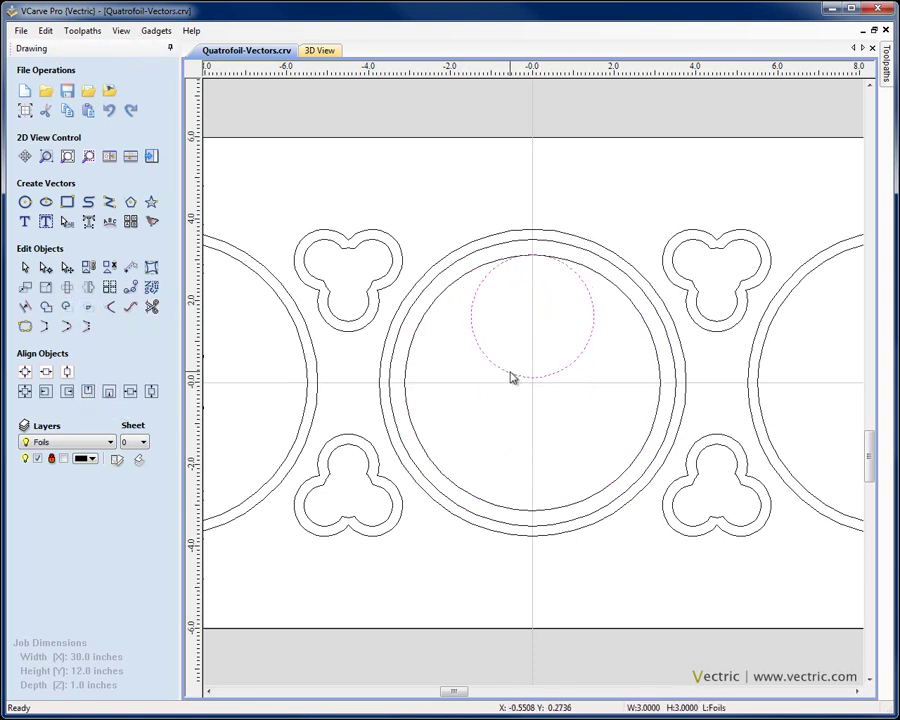
# Array the 3 inch circle into four rotated copies over a total angle of 360 degrees about the centre 0, 0
pyautogui.click(110, 302)
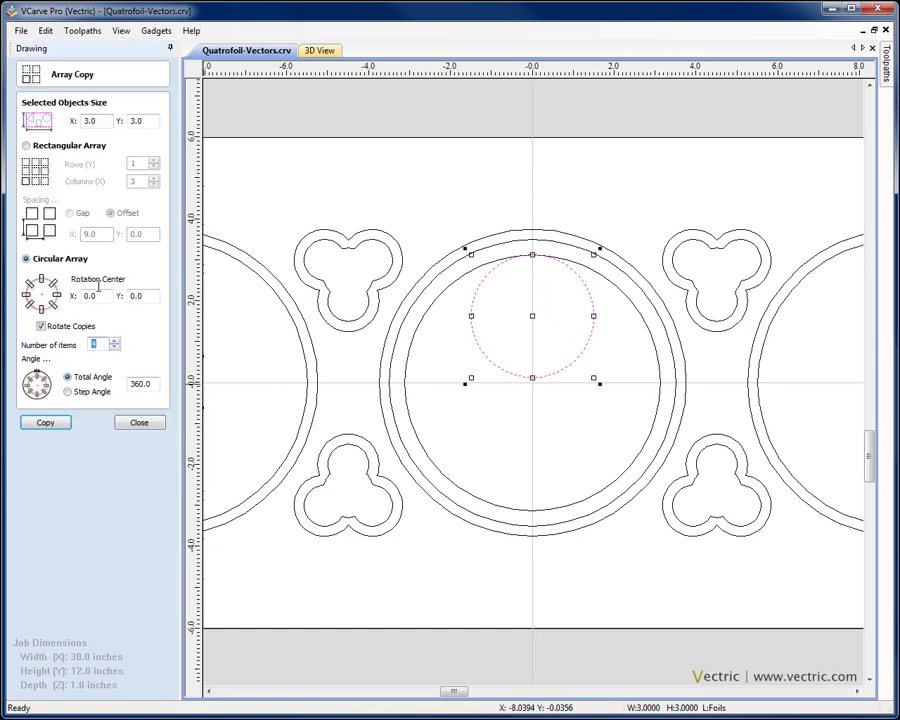
pyautogui.click(57, 422)
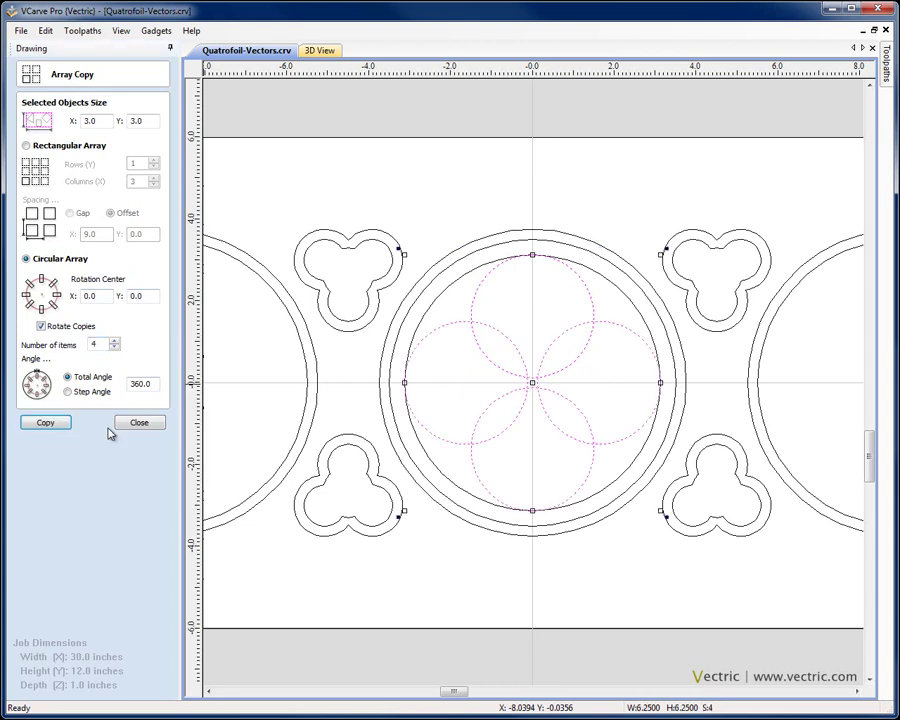
pyautogui.click(146, 422)
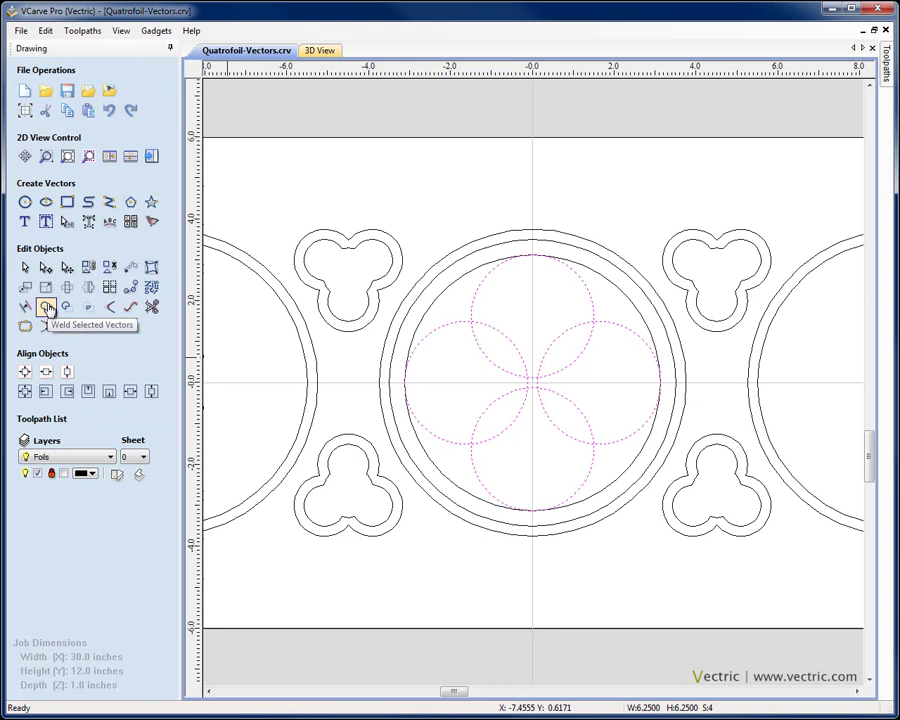
# Weld the four overlapping circles into a quatrefoil and delete the small leftover shape at its centre
pyautogui.click(46, 307)
pyautogui.click(514, 370)
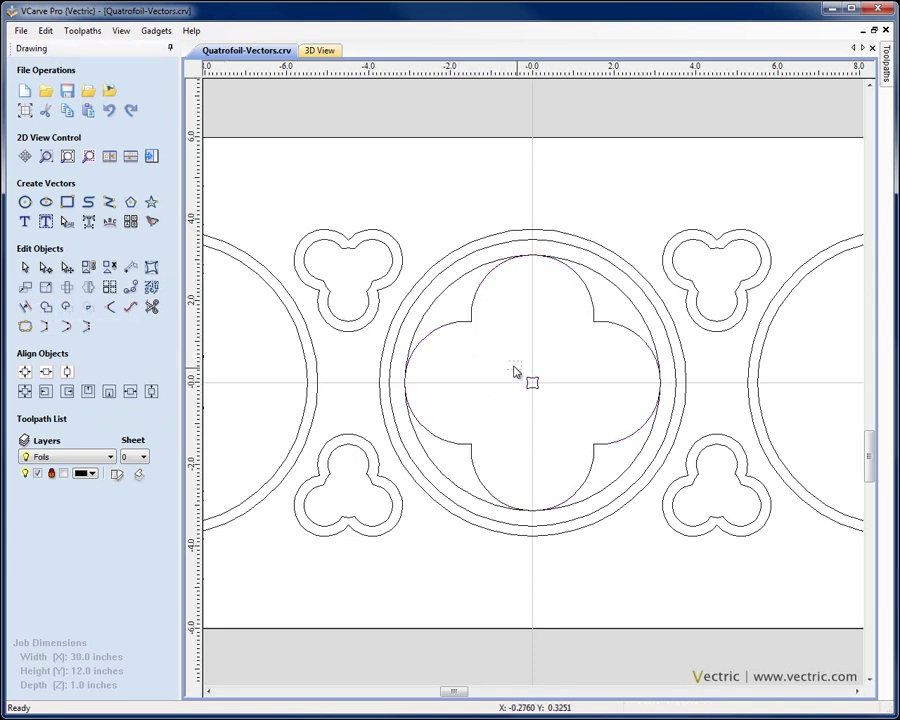
pyautogui.click(566, 409)
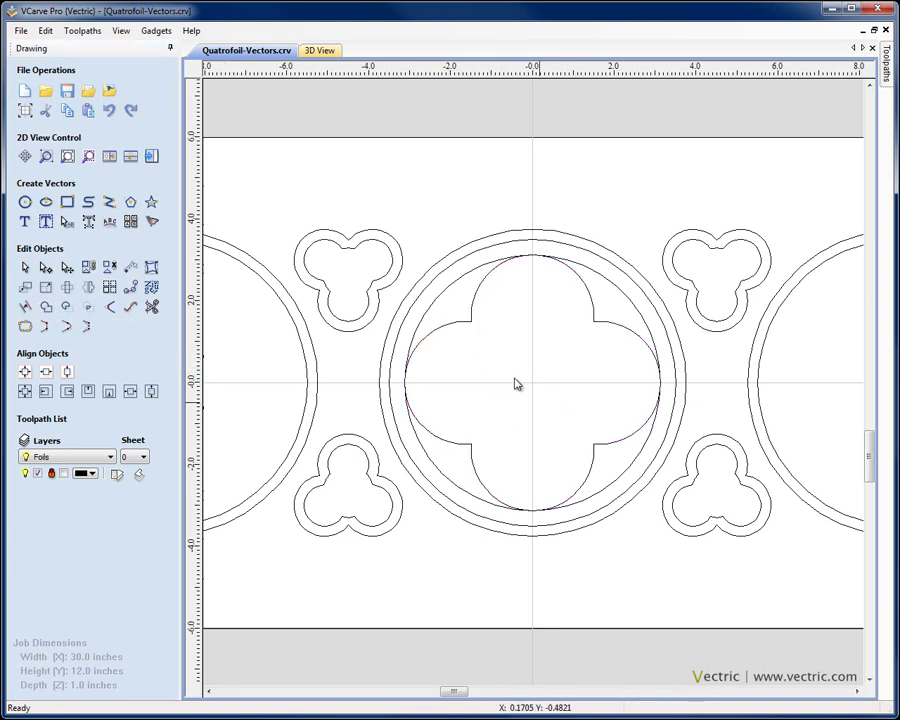
# Offset the quatrefoil inwards to create an inner quatrefoil 5.75 inches across
pyautogui.click(460, 328)
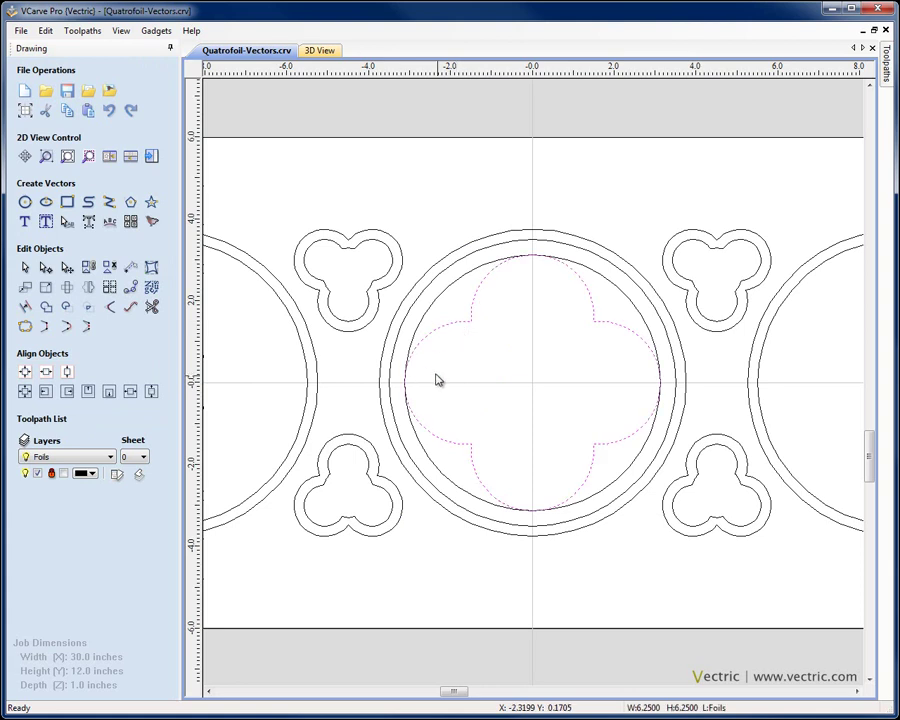
pyautogui.click(24, 309)
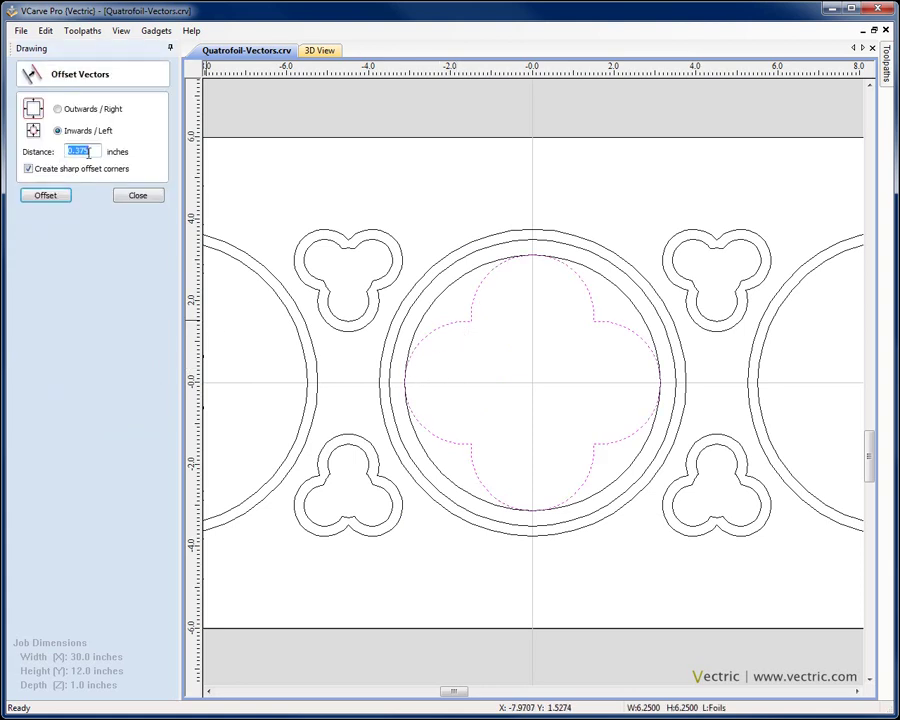
pyautogui.click(44, 195)
pyautogui.click(138, 197)
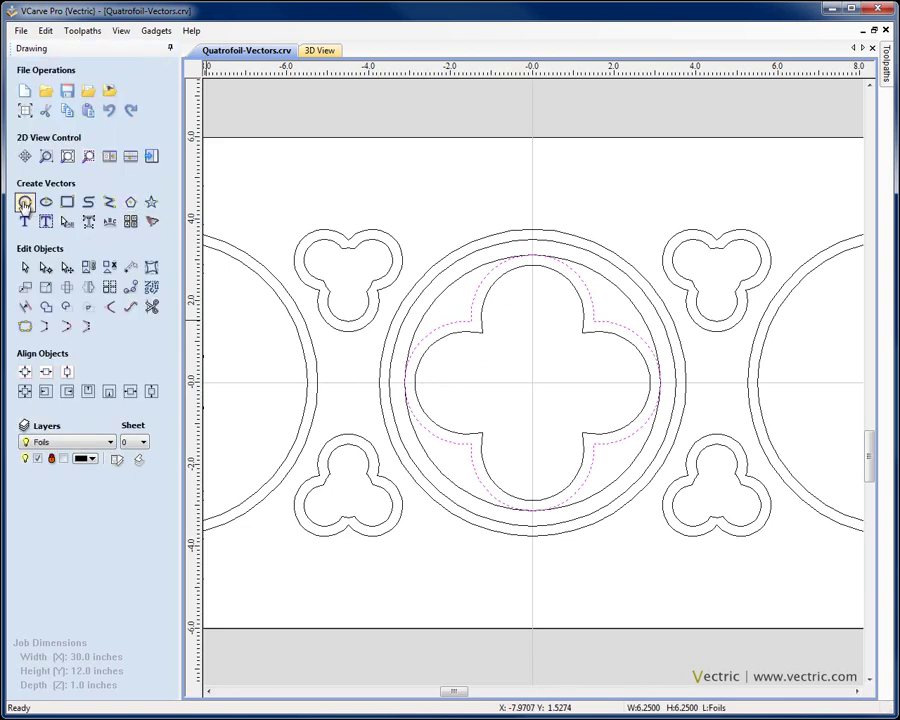
# Draw a circle about 3.75 inches in diameter at the origin and weld it to the inner quatrefoil to blunt its cusps
pyautogui.click(24, 200)
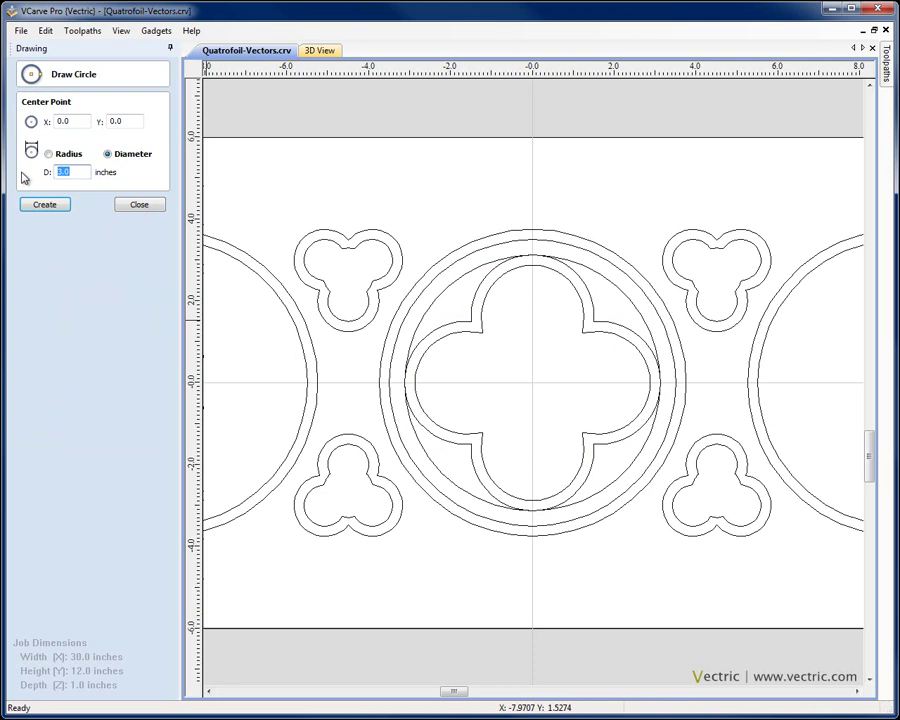
pyautogui.click(52, 204)
pyautogui.click(158, 209)
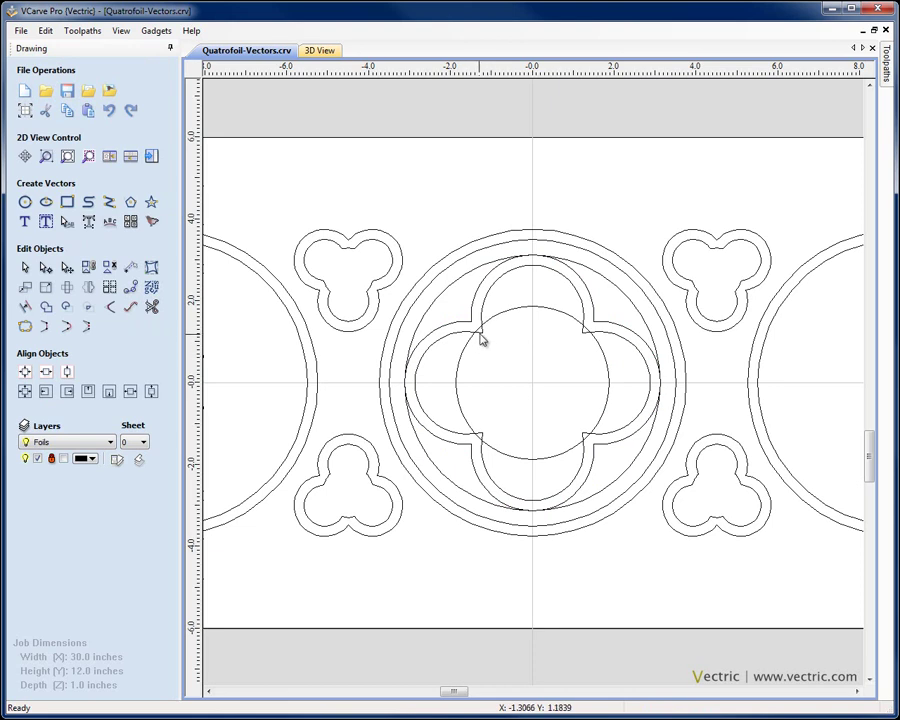
pyautogui.click(463, 340)
pyautogui.keyDown('shift'); pyautogui.click(468, 346); pyautogui.keyUp('shift')
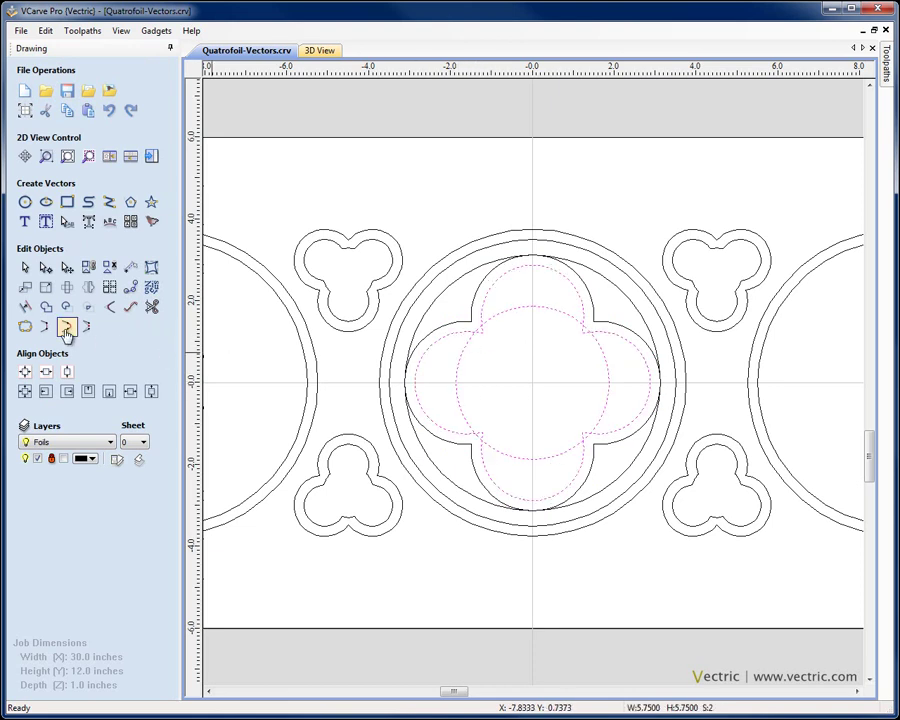
pyautogui.click(46, 307)
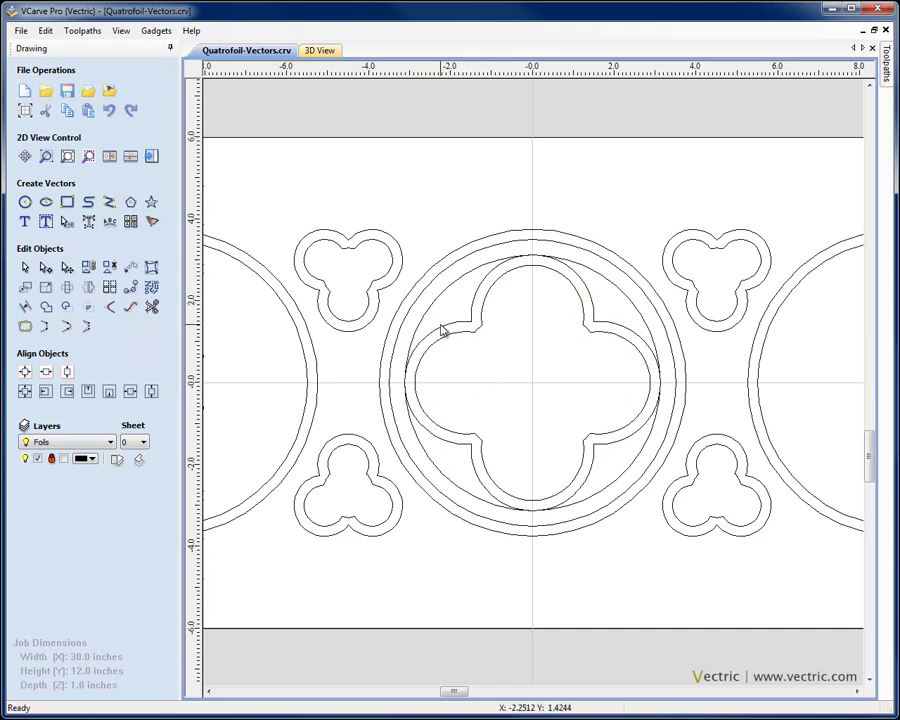
# Offset the outer quatrefoil 0.375 inches outwards
pyautogui.click(441, 328)
pyautogui.click(45, 308)
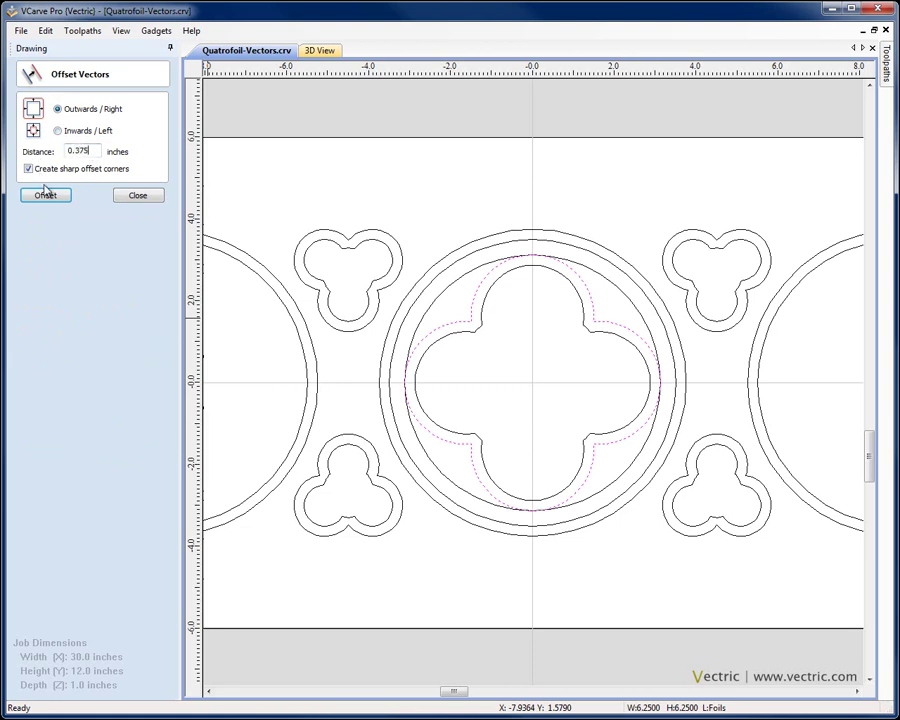
pyautogui.click(48, 196)
pyautogui.click(156, 199)
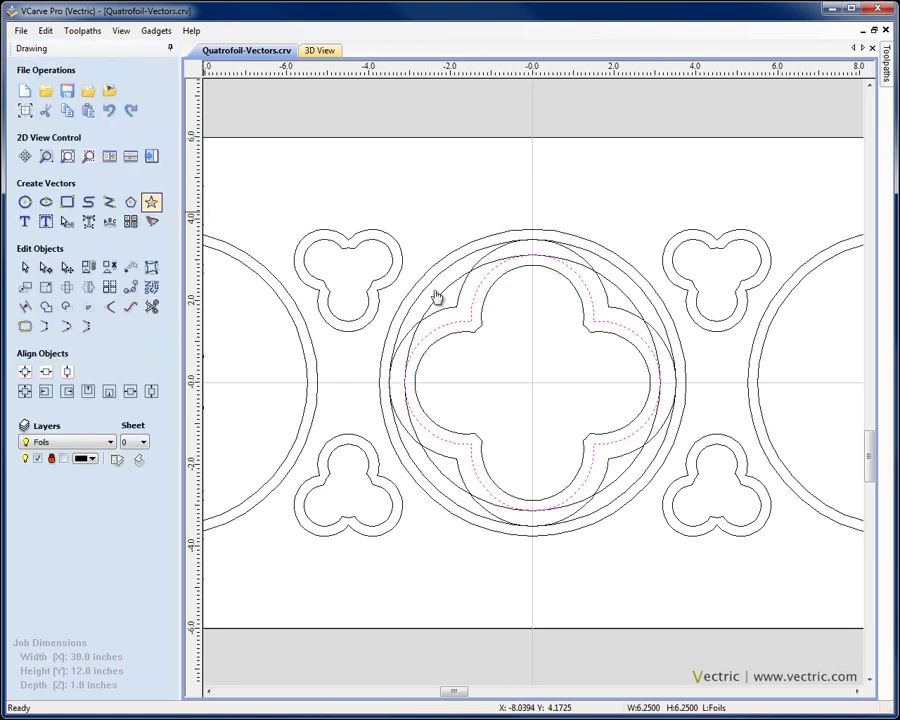
# Move the outward-offset quatrefoil and the 6.25 inch circle to the VCarve layer
pyautogui.click(455, 314)
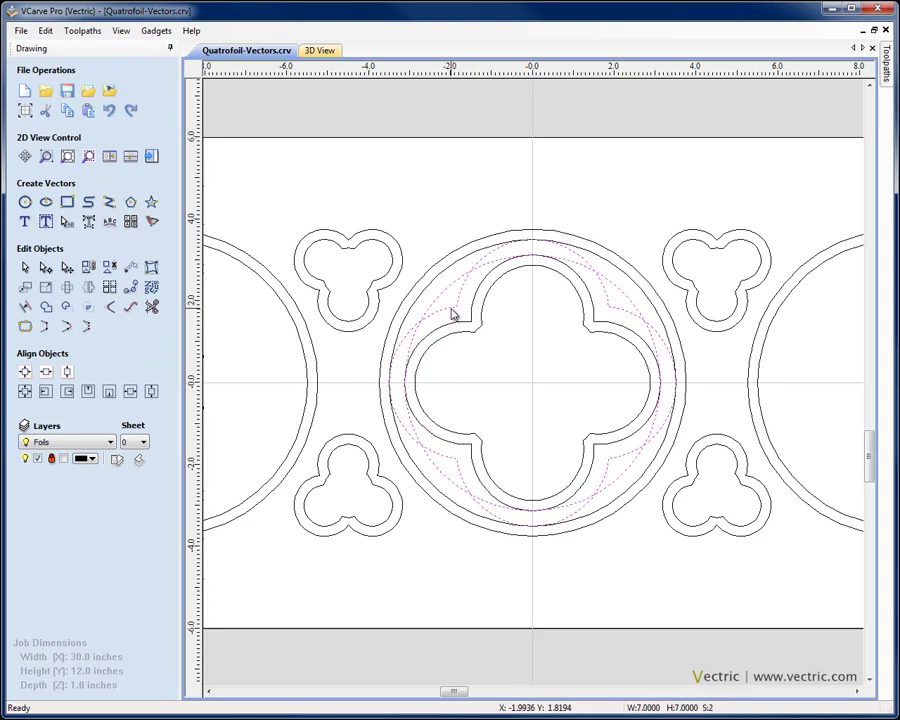
pyautogui.rightClick(452, 313)
pyautogui.moveTo(652, 660)
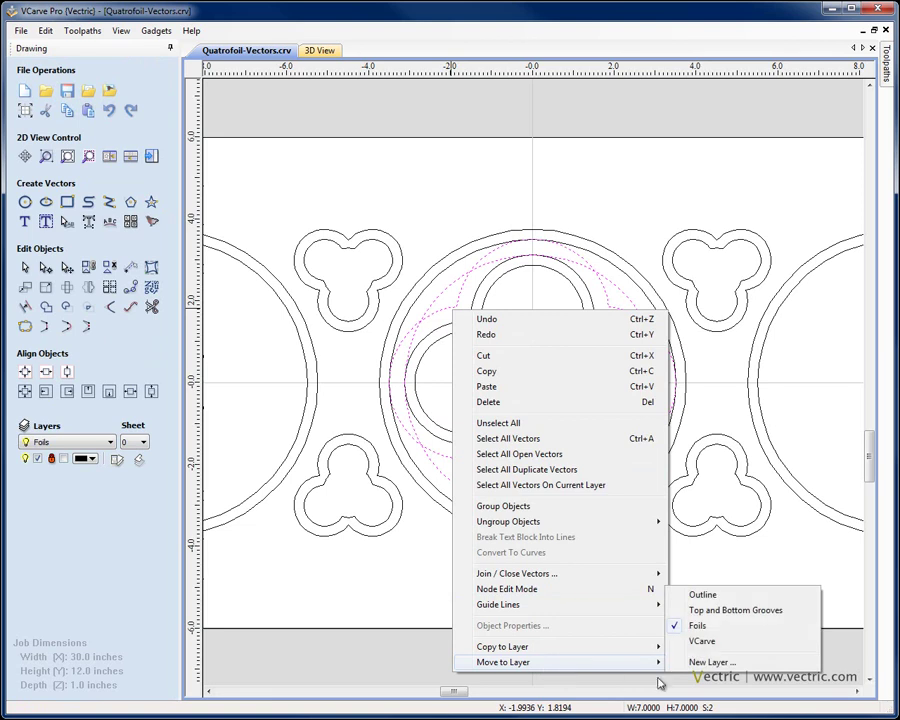
pyautogui.click(705, 643)
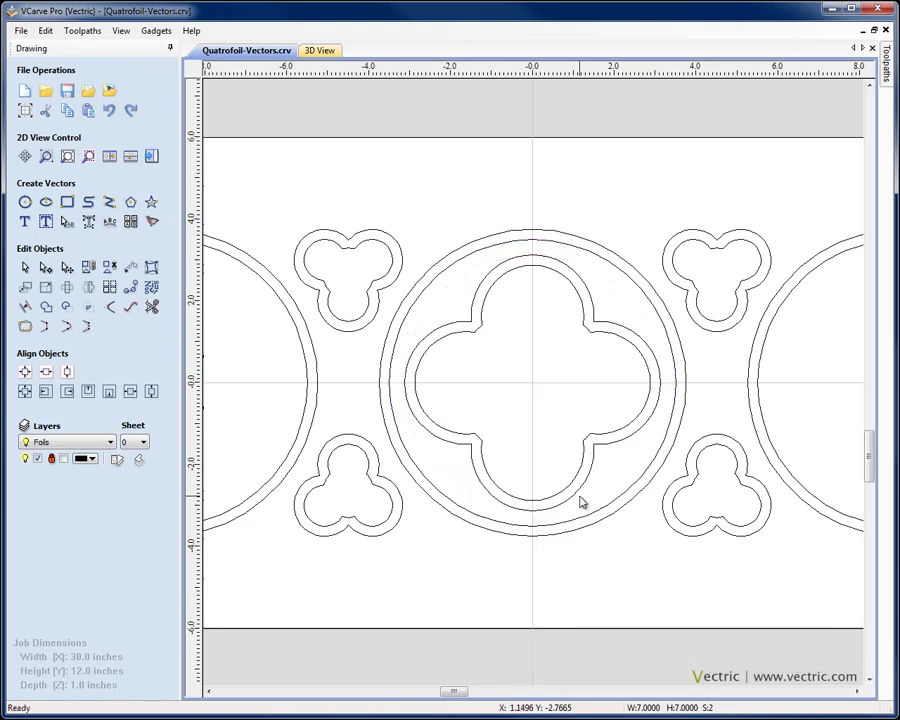
# Hide the Foils layer, then make the VCarve layer active and visible
pyautogui.click(38, 459)
pyautogui.click(60, 442)
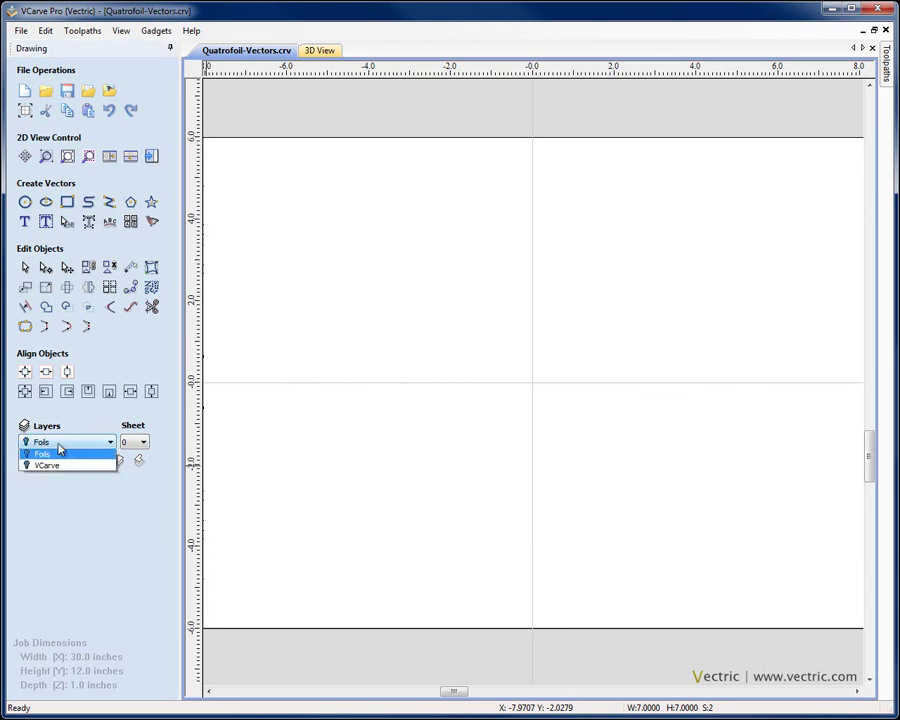
pyautogui.click(52, 486)
pyautogui.click(38, 459)
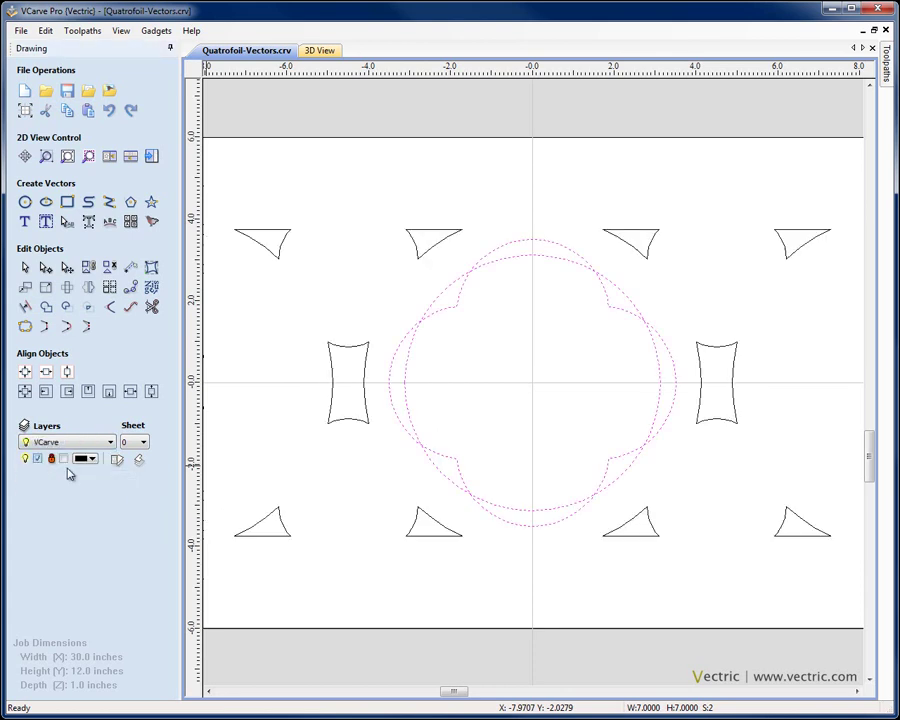
# Subtract the large quatrefoil from the 6.25 inch circle to leave four curved corner shapes
pyautogui.click(406, 479)
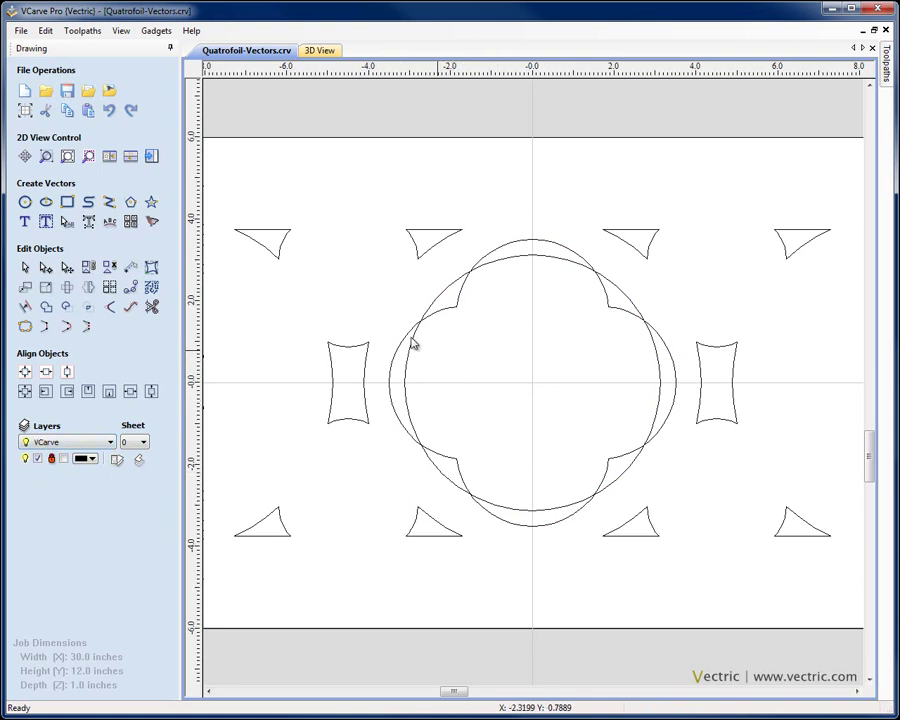
pyautogui.click(408, 342)
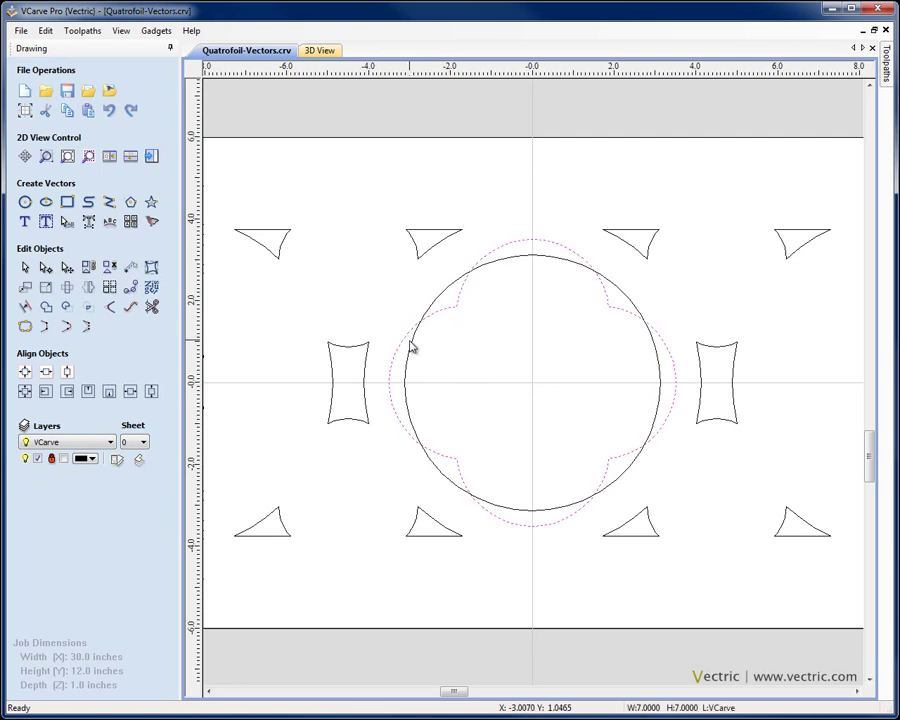
pyautogui.click(411, 352)
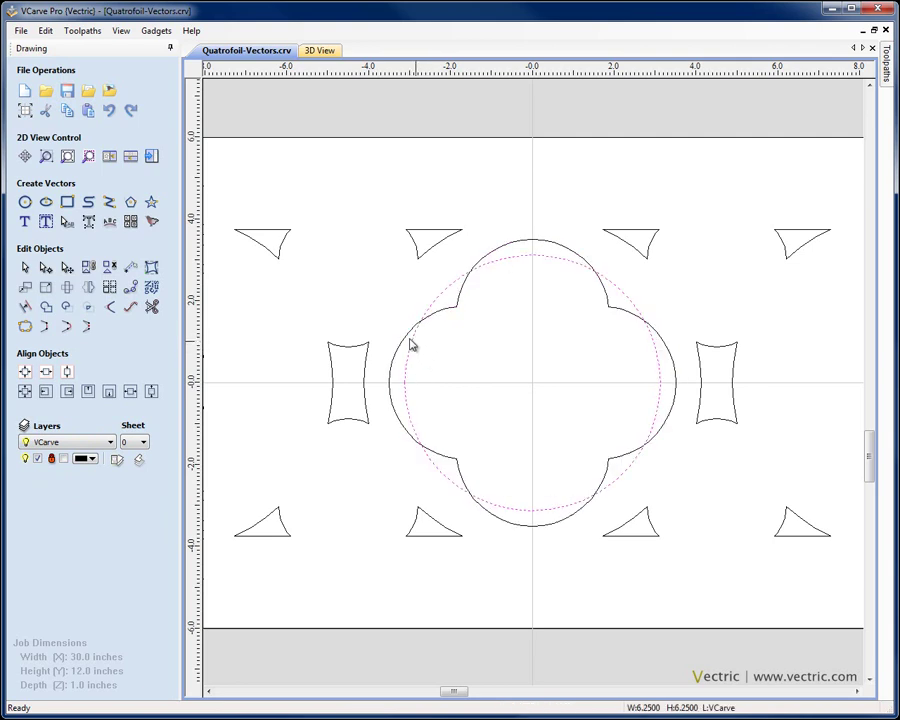
pyautogui.keyDown('shift'); pyautogui.click(407, 343); pyautogui.keyUp('shift')
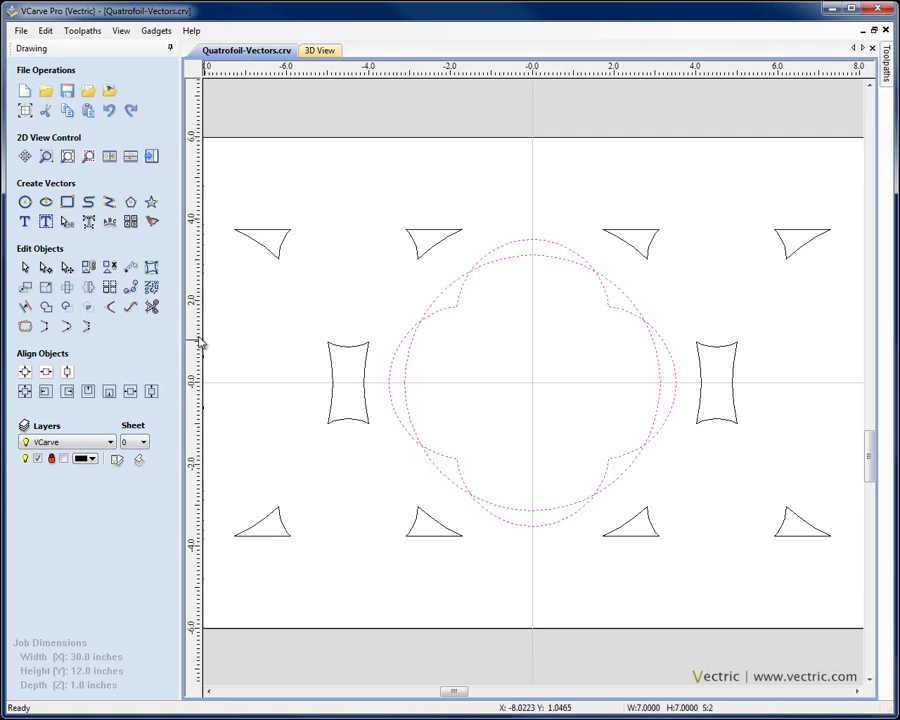
pyautogui.click(66, 306)
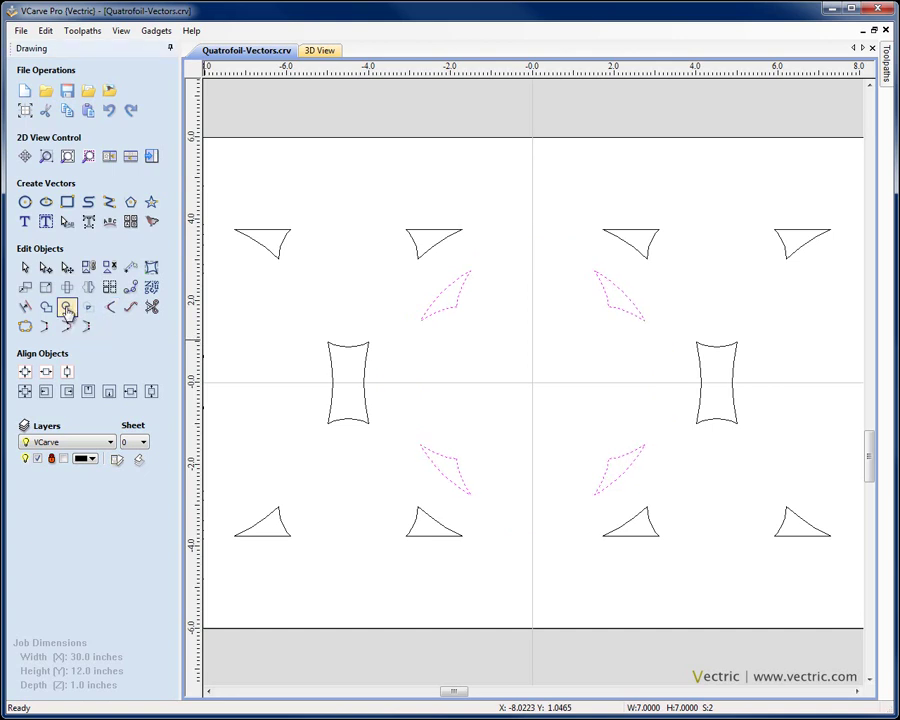
pyautogui.click(453, 350)
pyautogui.scroll(-3, 537, 356)
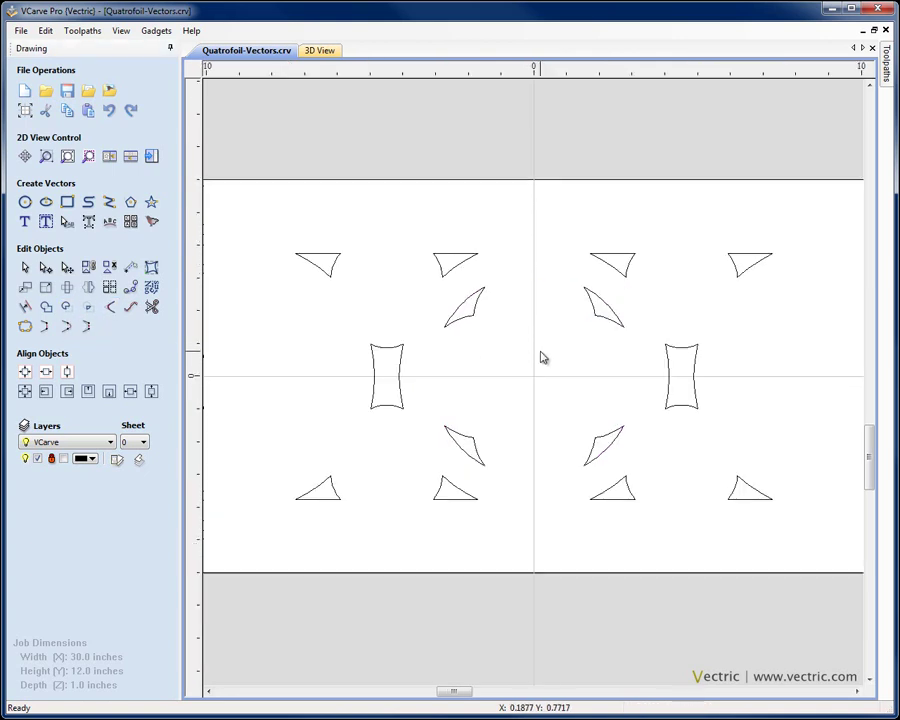
# Make the Outline, Top and Bottom Grooves and Foils layers visible along with the VCarve layer
pyautogui.scroll(-1, 541, 357)
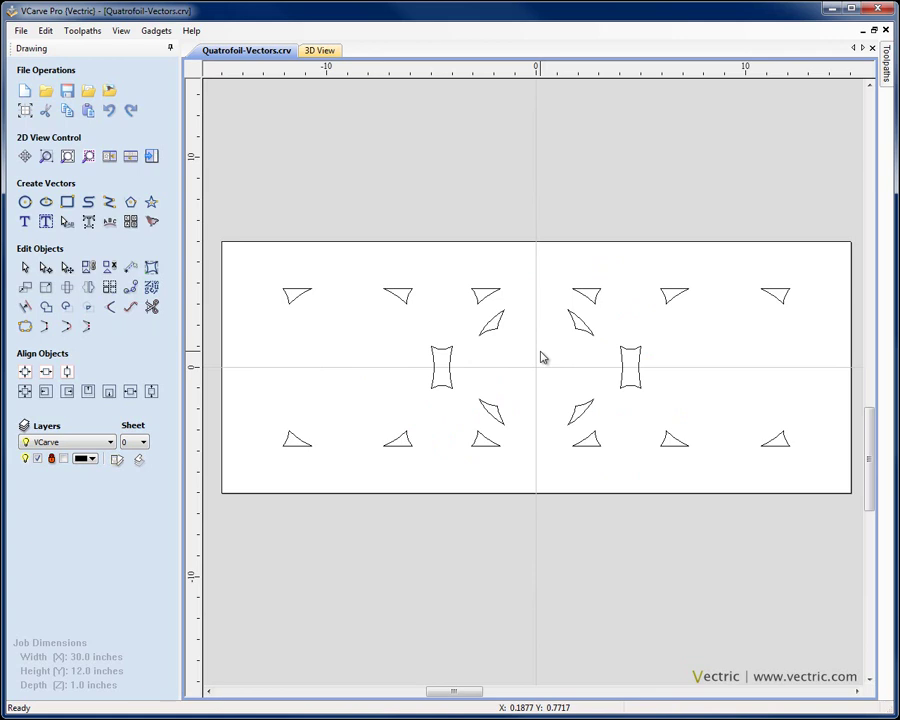
pyautogui.click(116, 460)
pyautogui.click(29, 69)
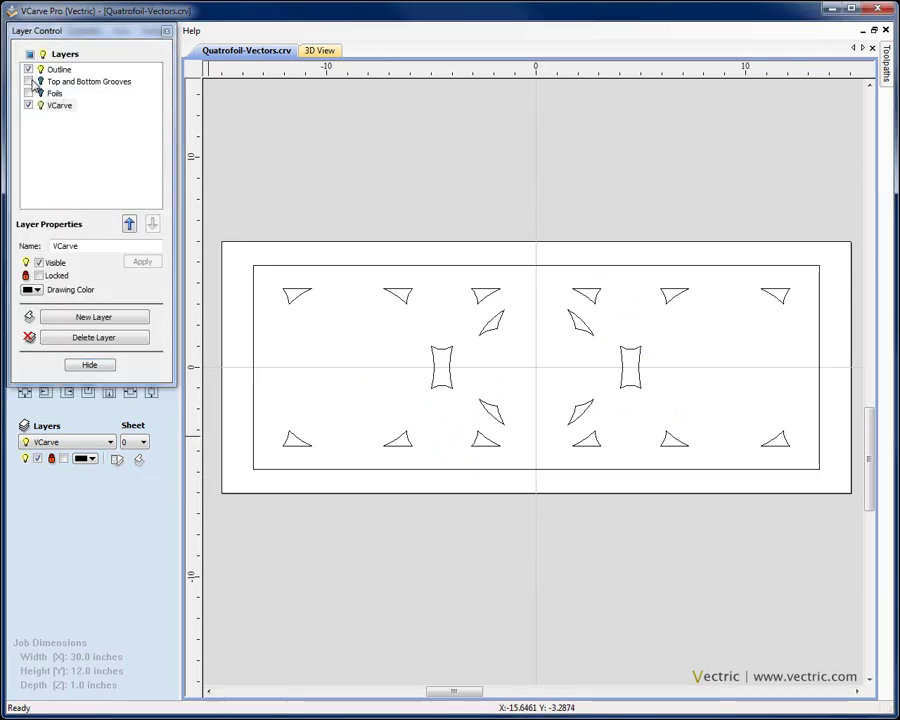
pyautogui.click(28, 93)
pyautogui.click(28, 81)
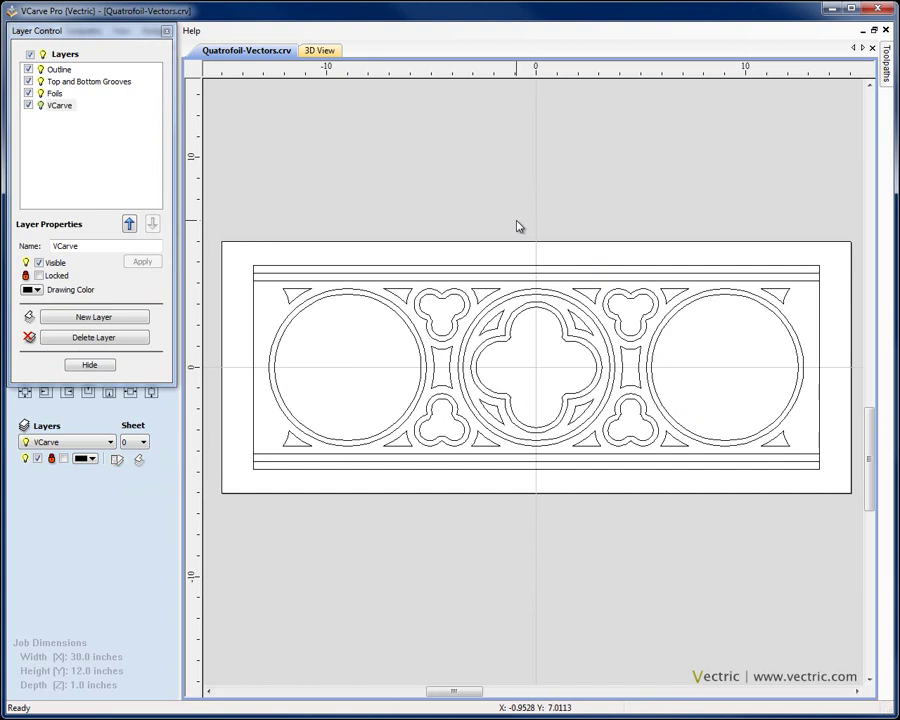
# Copy the two central quatrefoil outlines together with their four curved corner shapes to the clipboard
pyautogui.click(500, 413)
pyautogui.keyDown('shift'); pyautogui.click(490, 322); pyautogui.keyUp('shift')
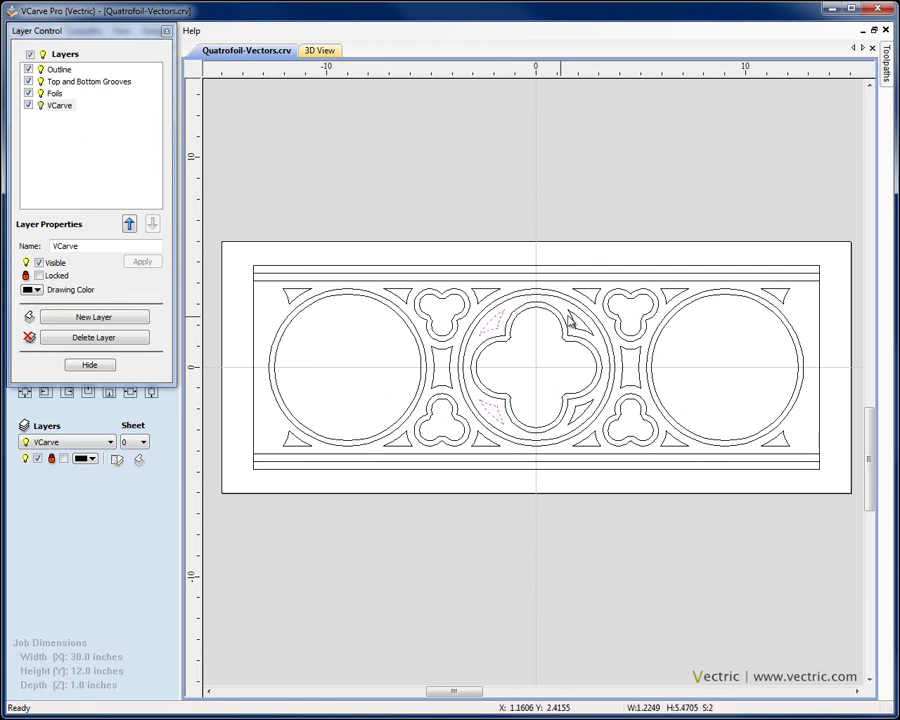
pyautogui.keyDown('shift'); pyautogui.click(576, 320); pyautogui.keyUp('shift')
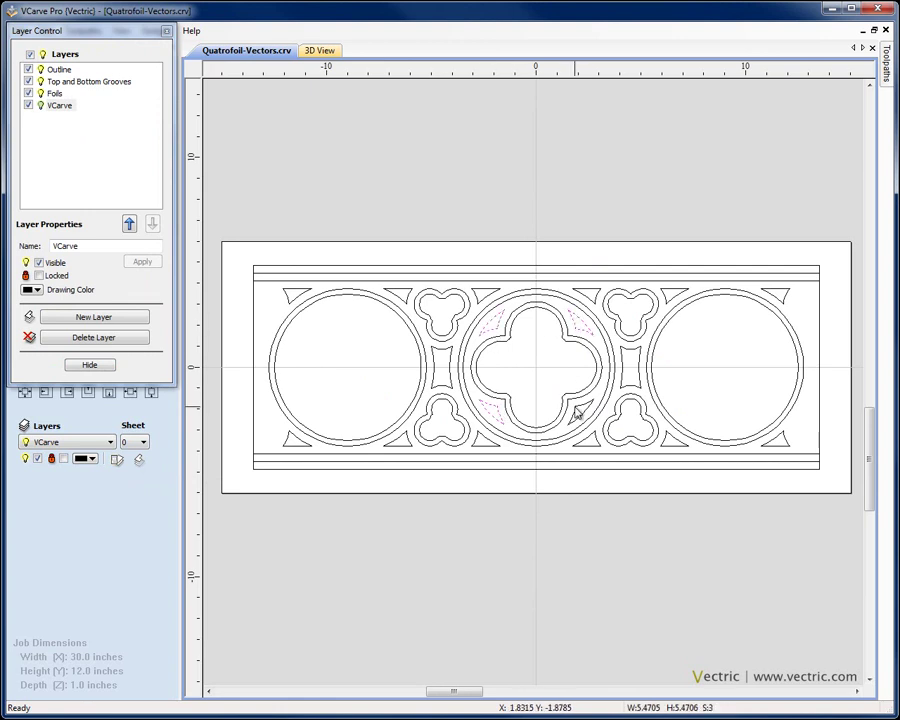
pyautogui.keyDown('shift'); pyautogui.click(485, 348); pyautogui.keyUp('shift')
pyautogui.keyDown('shift'); pyautogui.click(488, 358); pyautogui.keyUp('shift')
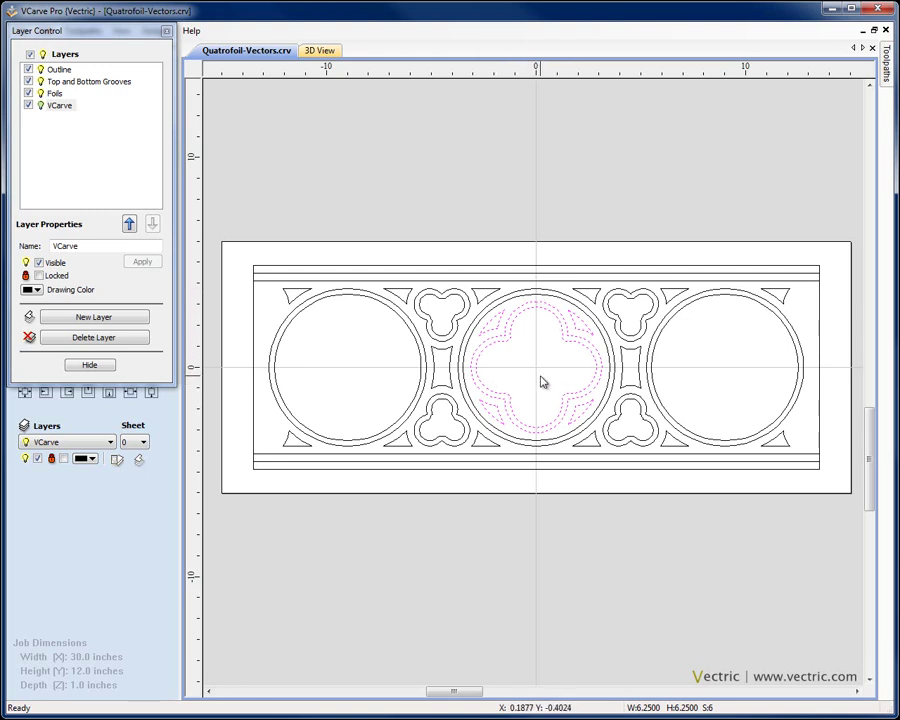
pyautogui.click(97, 366)
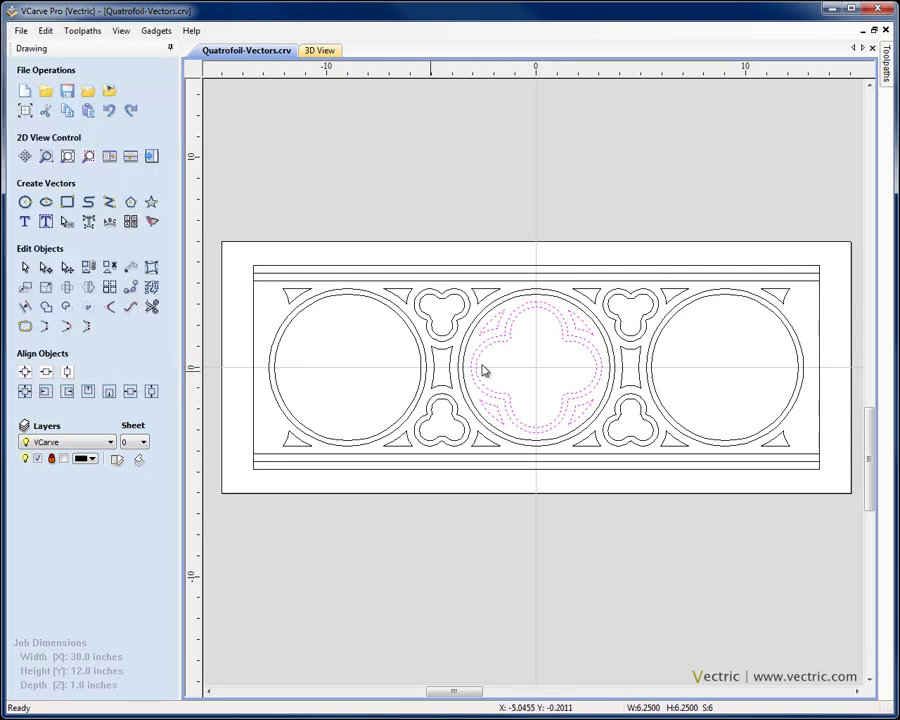
pyautogui.rightClick(482, 370)
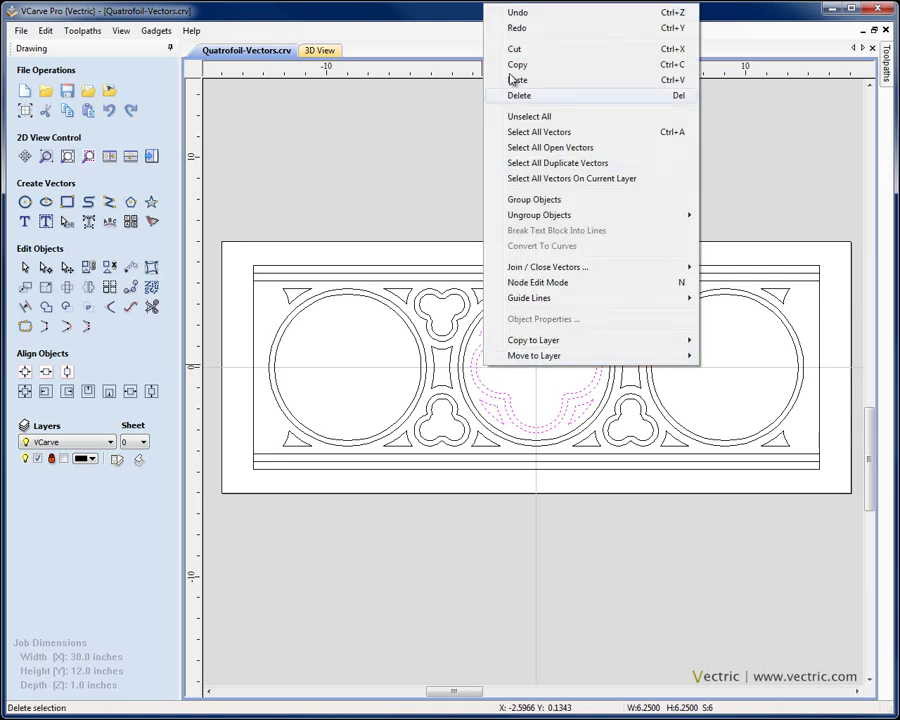
pyautogui.click(514, 66)
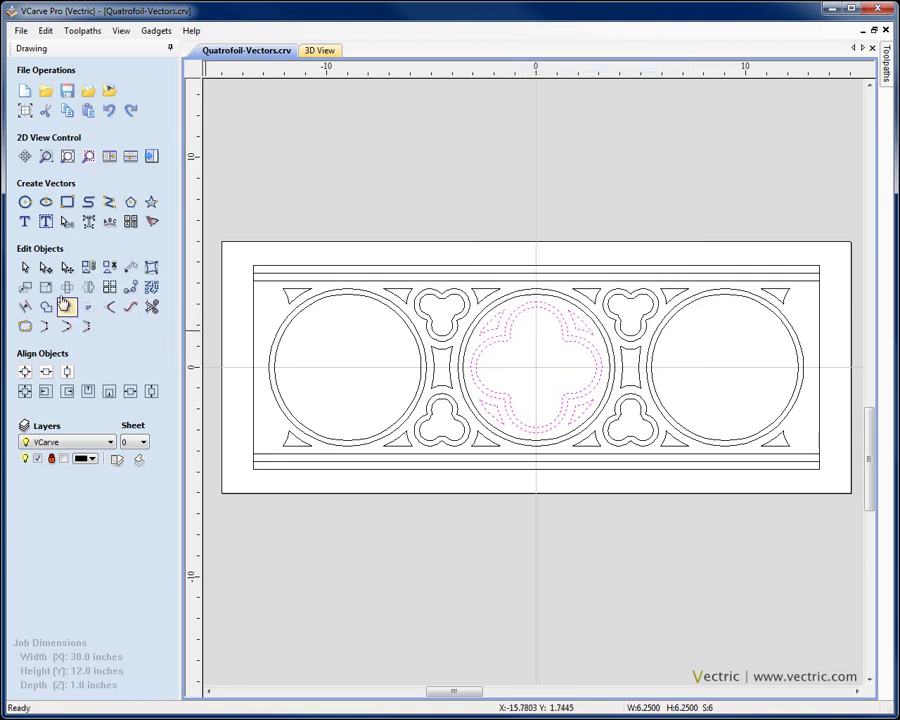
# Shift the selected quatrefoil set horizontally by a relative move so it sits centred inside the left pair of circles
pyautogui.click(25, 289)
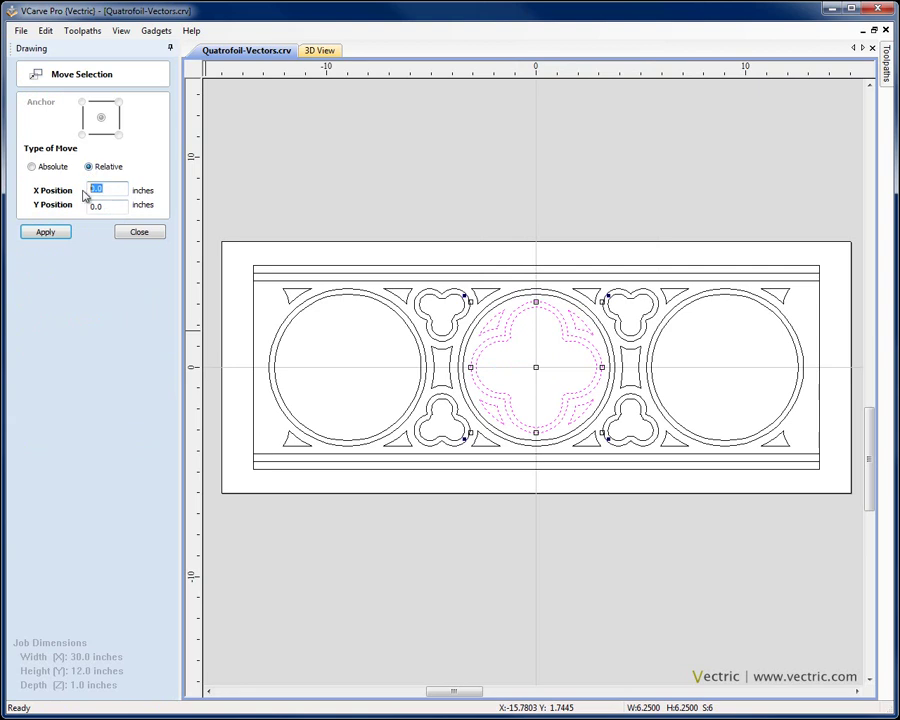
pyautogui.click(45, 234)
pyautogui.click(141, 233)
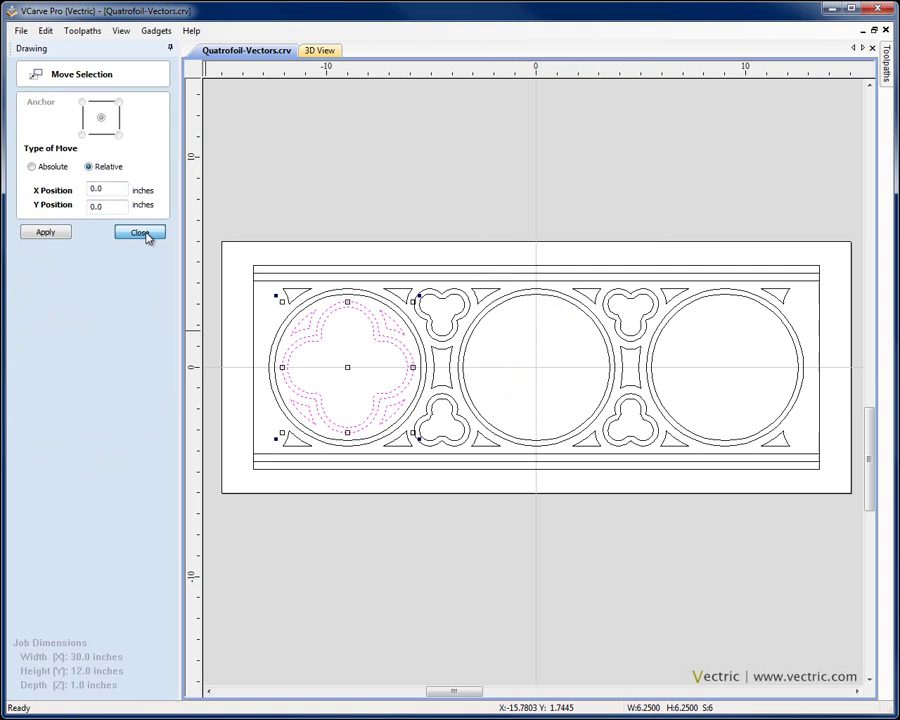
# Paste the copied quatrefoil set back into the empty central circles and clear the selection
pyautogui.rightClick(514, 361)
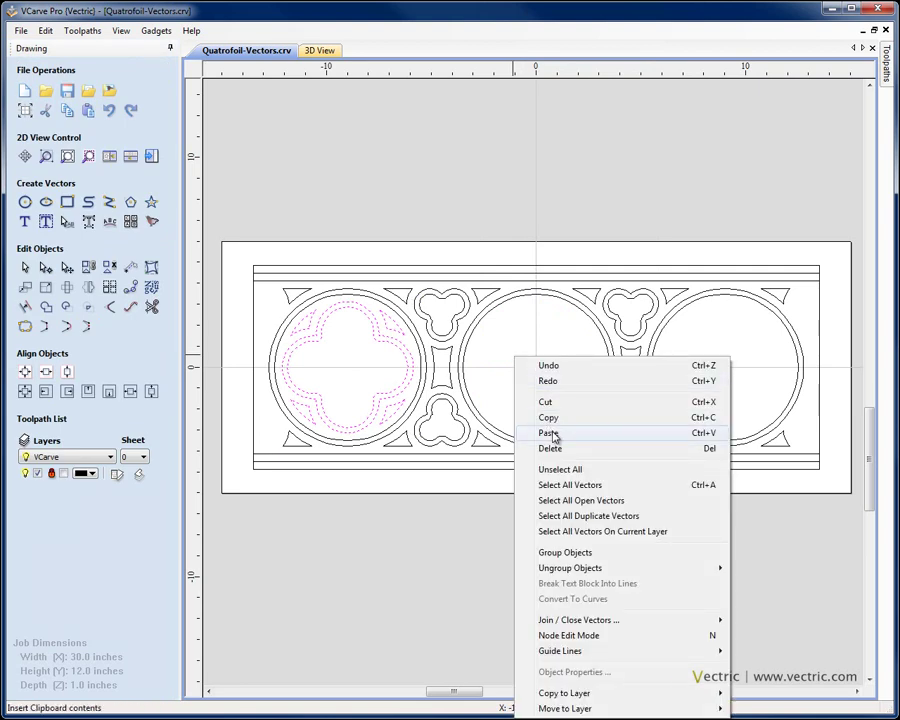
pyautogui.click(553, 434)
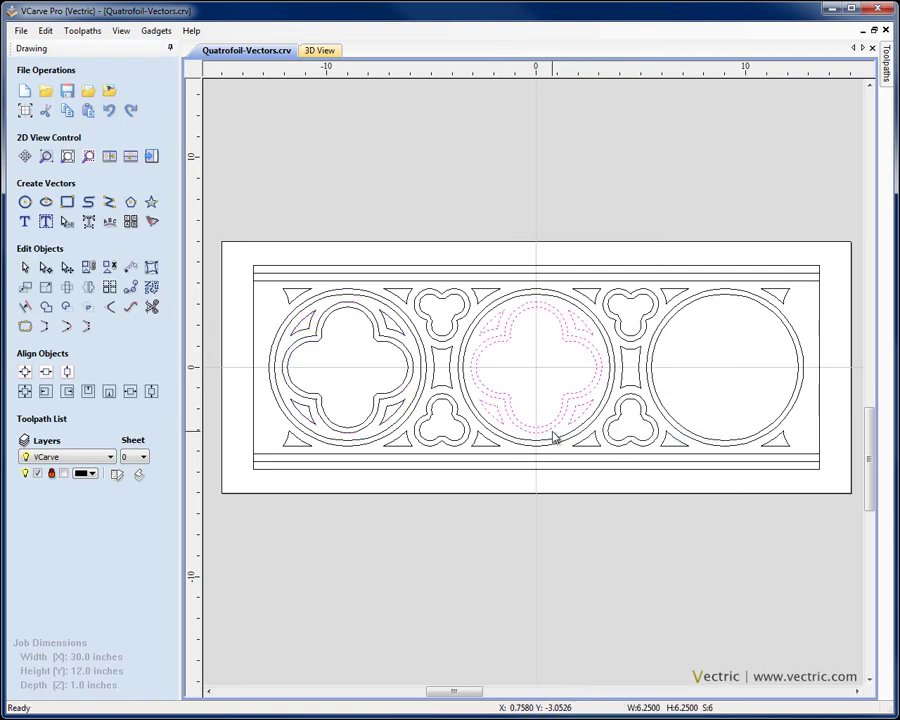
pyautogui.click(408, 229)
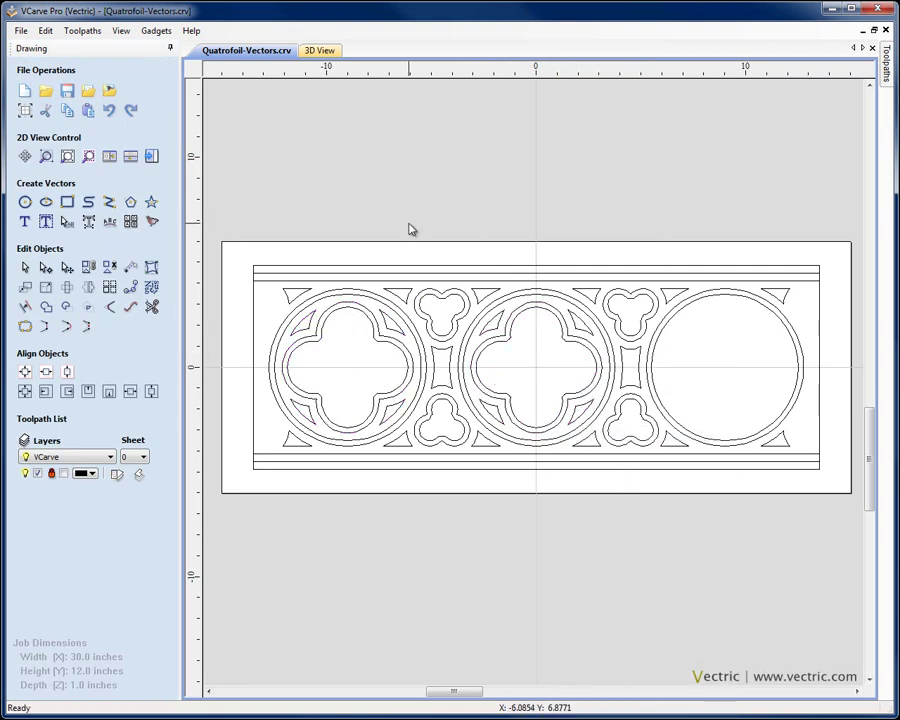
# Duplicate the left quatrefoil outlines and their four corner shapes into the right pair of circles
pyautogui.click(302, 338)
pyautogui.keyDown('shift'); pyautogui.click(308, 410); pyautogui.keyUp('shift')
pyautogui.keyDown('shift'); pyautogui.click(388, 415); pyautogui.keyUp('shift')
pyautogui.keyDown('shift'); pyautogui.click(390, 342); pyautogui.keyUp('shift')
pyautogui.keyDown('shift'); pyautogui.click(388, 344); pyautogui.keyUp('shift')
pyautogui.keyDown('shift'); pyautogui.click(372, 387); pyautogui.keyUp('shift')
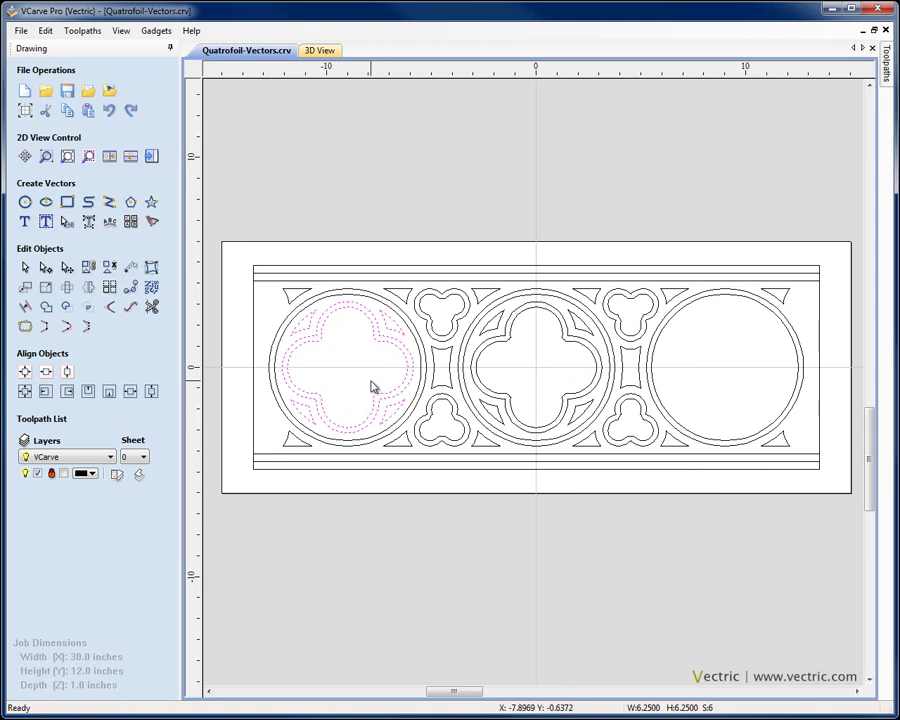
pyautogui.hotkey('ctrl', 'c')
pyautogui.hotkey('ctrl', 'v')
pyautogui.click(402, 189)
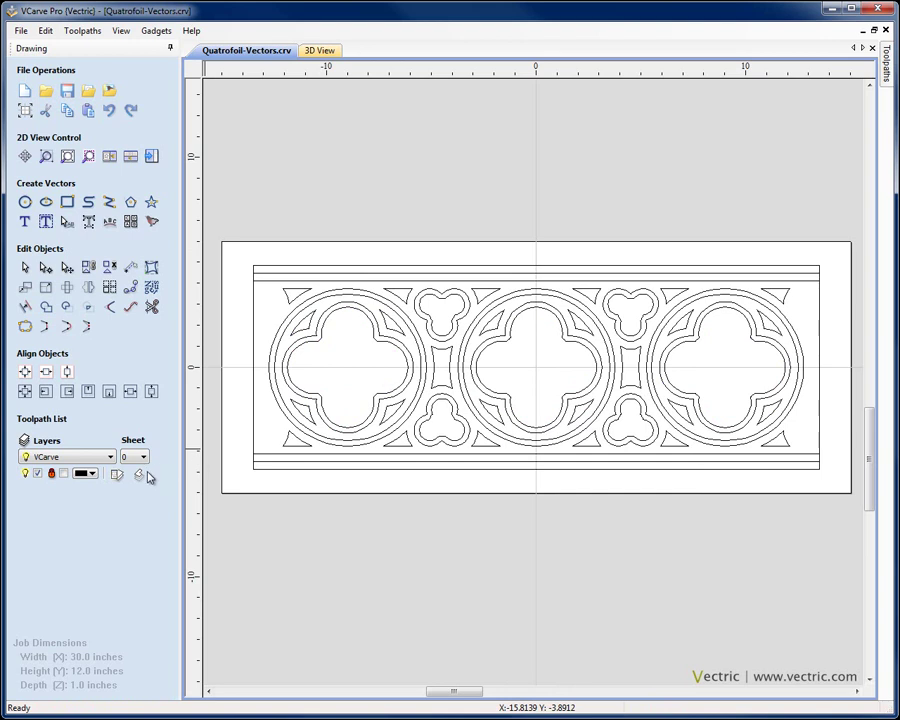
# Examine the contents of the Outline, Top and Bottom Grooves and Foils layers by showing each one alone
pyautogui.click(117, 474)
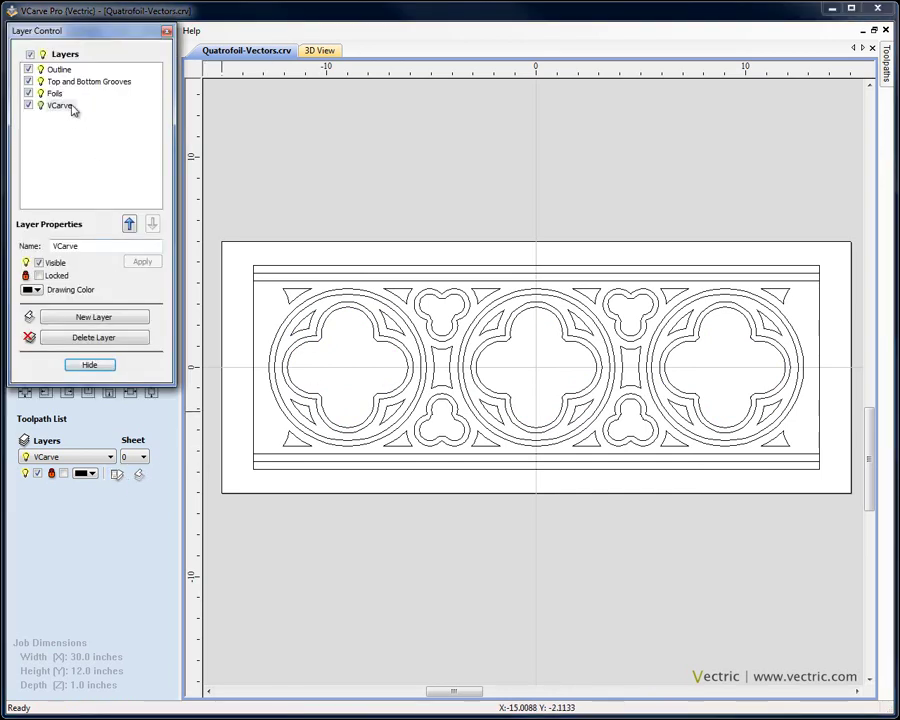
pyautogui.click(30, 54)
pyautogui.click(28, 69)
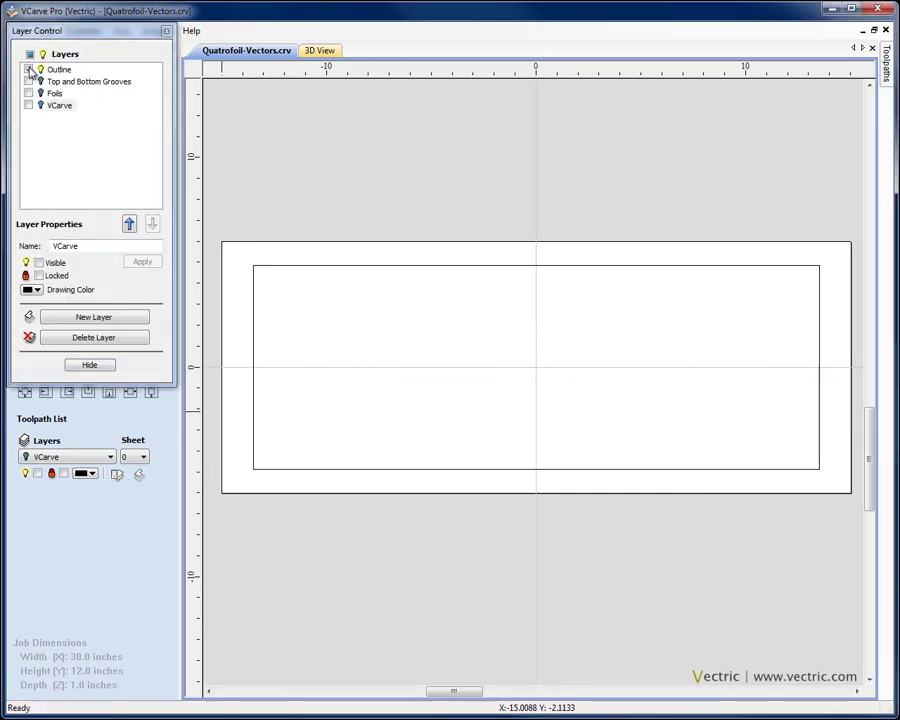
pyautogui.click(28, 69)
pyautogui.click(28, 81)
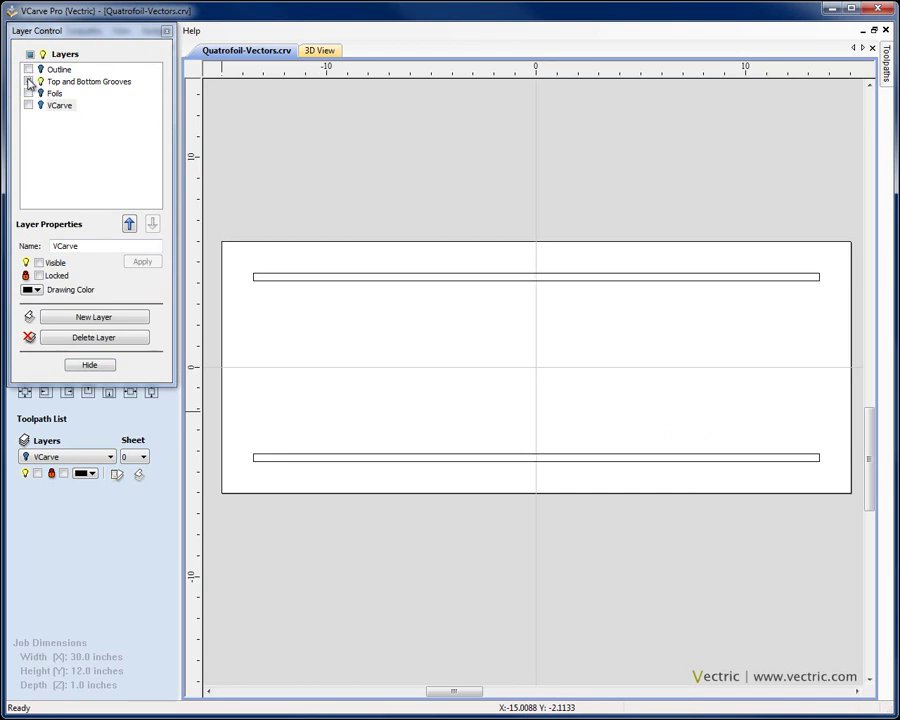
pyautogui.click(28, 81)
pyautogui.click(28, 93)
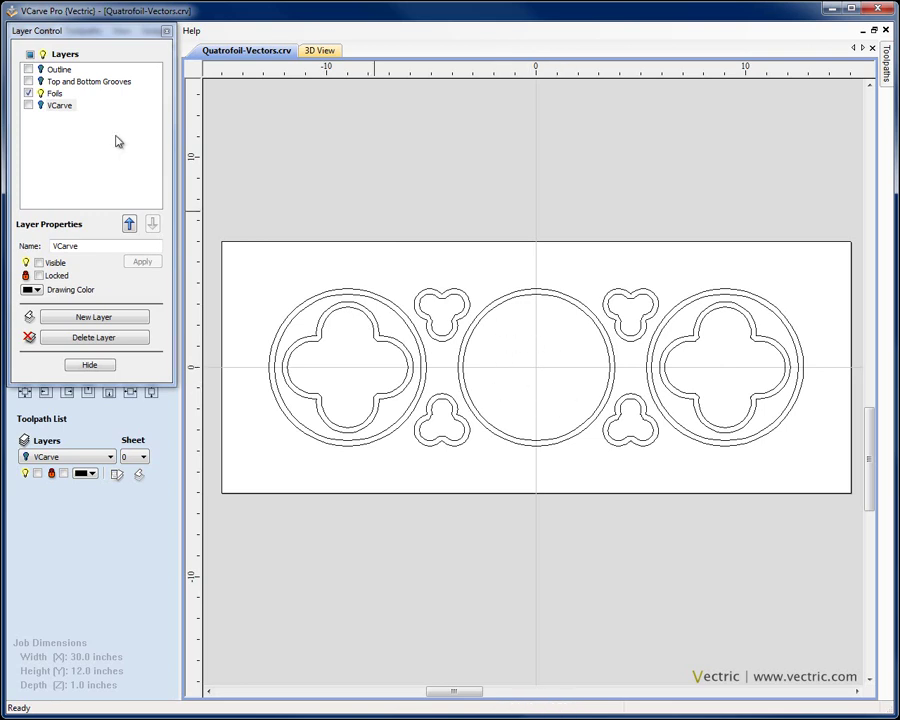
# Compare the VCarve and groove layers against Foils, leaving only the VCarve layer visible
pyautogui.click(28, 105)
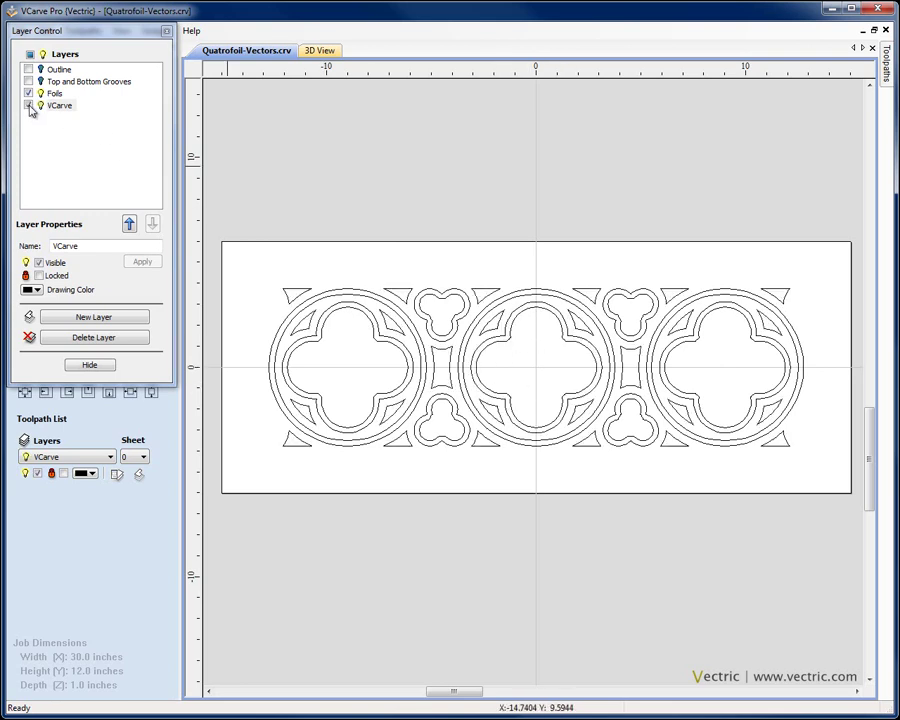
pyautogui.click(29, 105)
pyautogui.click(28, 81)
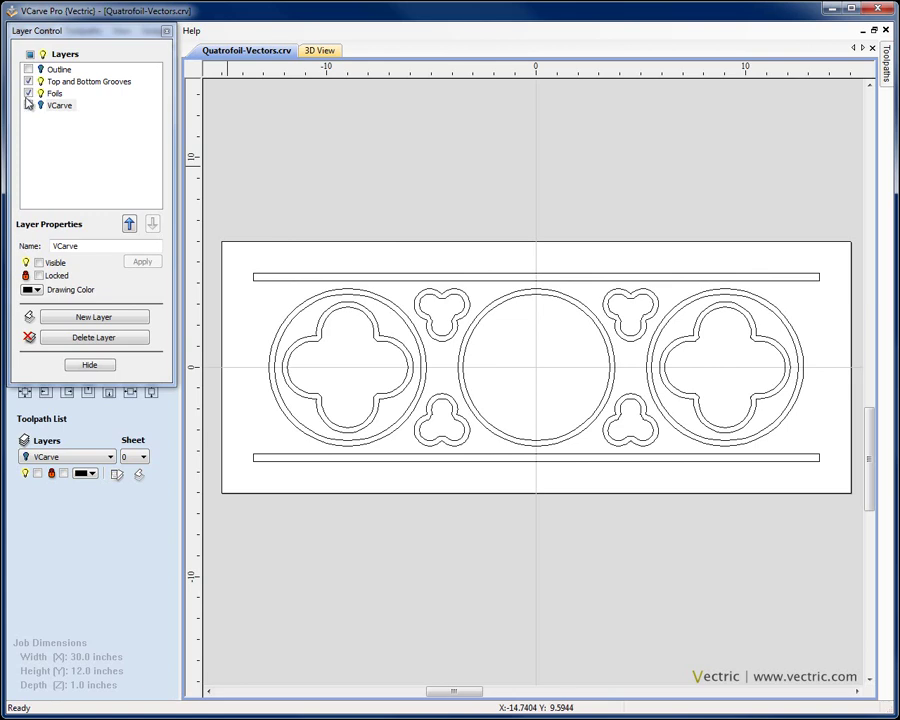
pyautogui.click(28, 93)
pyautogui.click(28, 81)
pyautogui.click(28, 105)
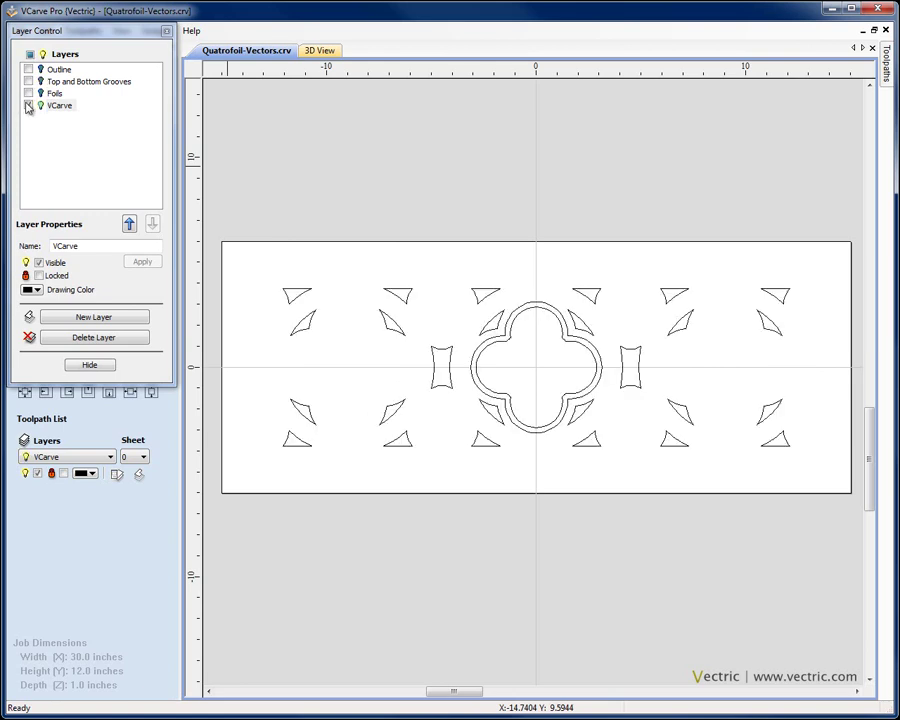
# Move the two central quatrefoil outlines from the VCarve layer to the Foils layer
pyautogui.click(510, 341)
pyautogui.keyDown('shift'); pyautogui.click(508, 347); pyautogui.keyUp('shift')
pyautogui.rightClick(509, 346)
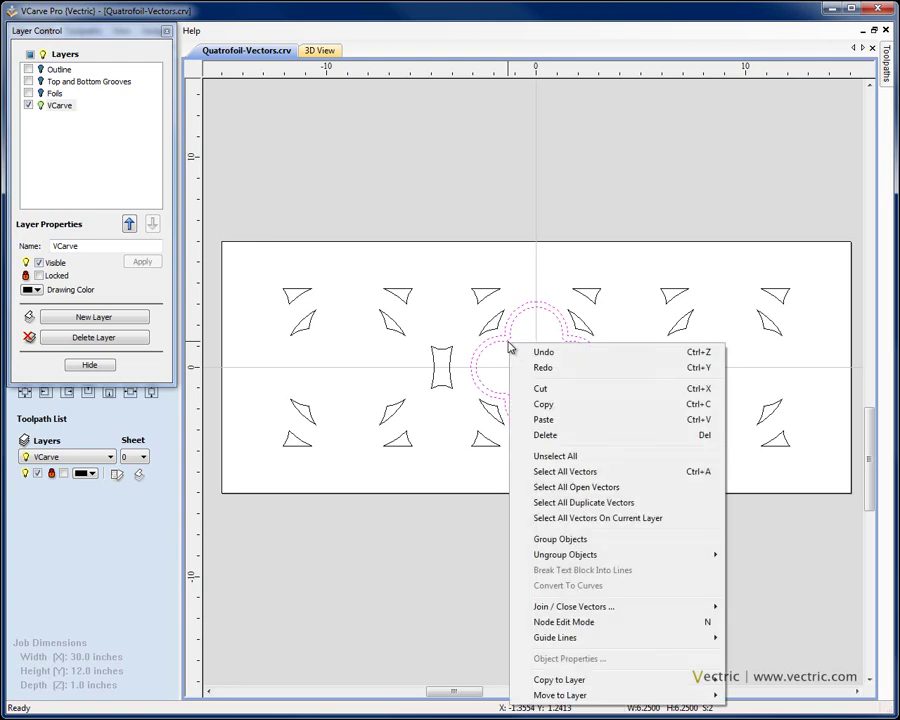
pyautogui.moveTo(636, 697)
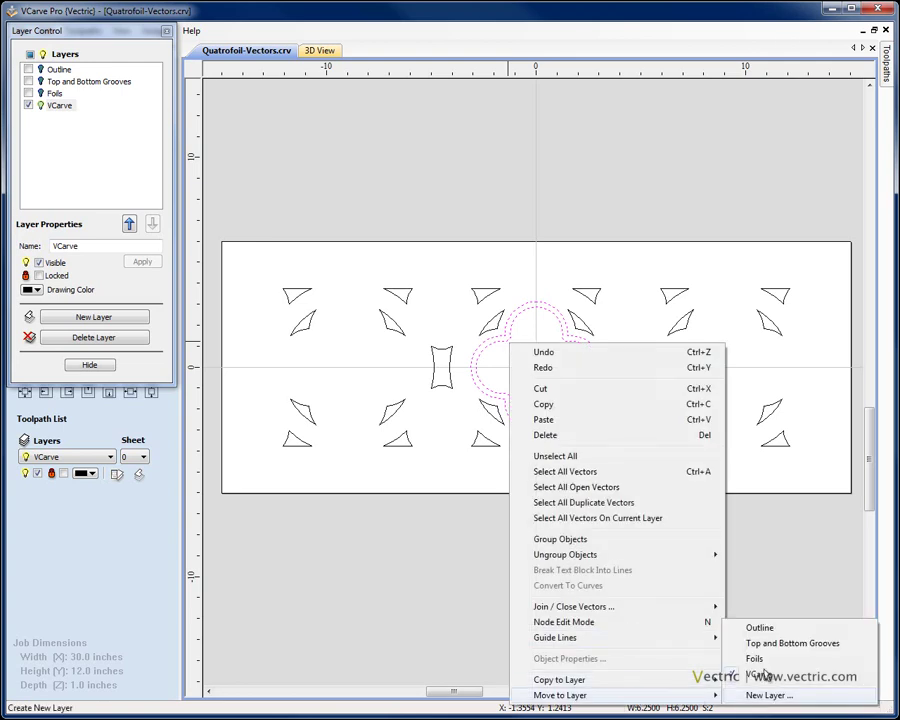
pyautogui.click(755, 657)
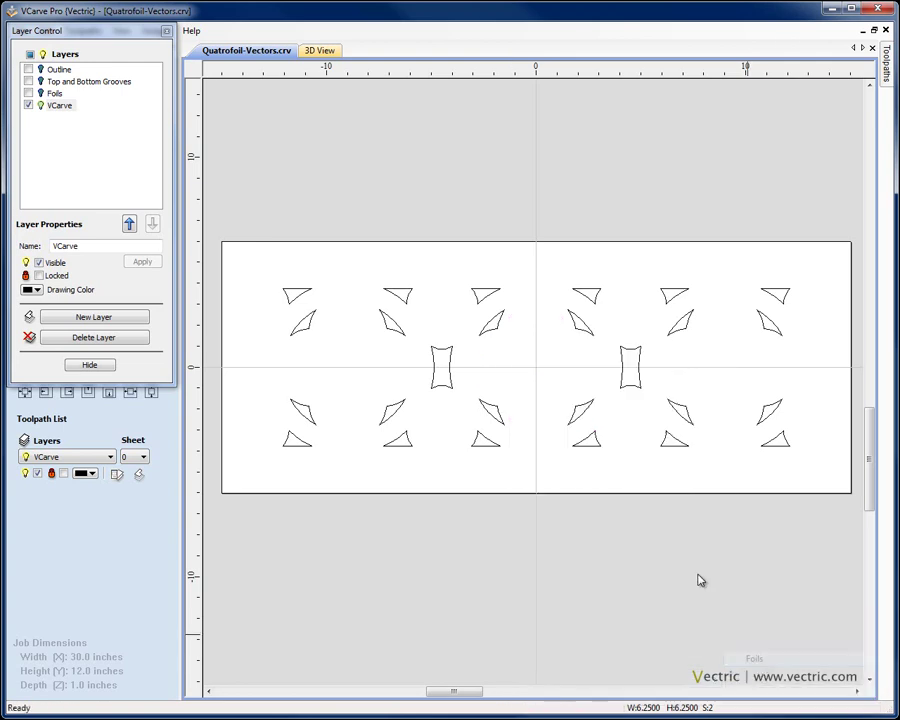
# Check the Foils layer on its own, make all four layers visible again and close the layer control
pyautogui.click(28, 105)
pyautogui.click(28, 93)
pyautogui.click(28, 93)
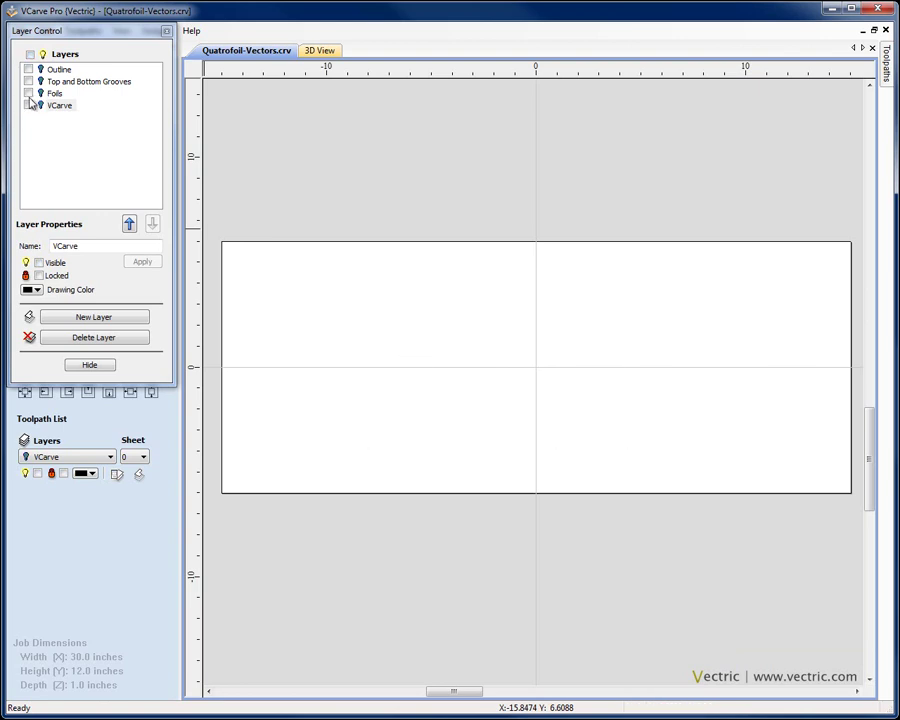
pyautogui.click(28, 105)
pyautogui.click(28, 93)
pyautogui.click(28, 81)
pyautogui.click(28, 69)
pyautogui.click(90, 365)
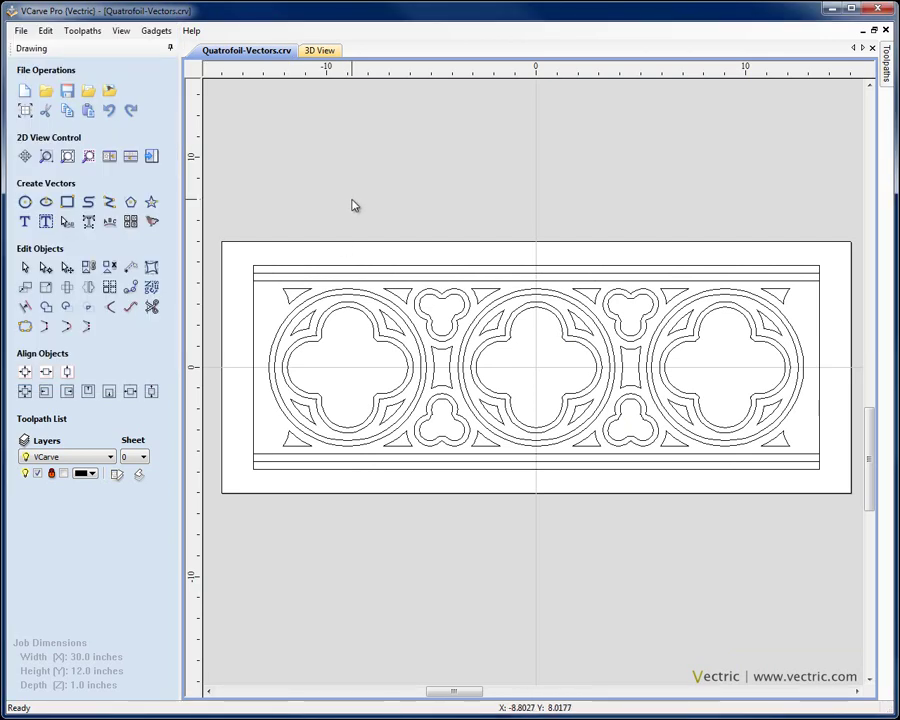
# Save the drawing as Quatrofoil-Vectors.crv in the A5 Quatrofoil Vectors folder, replacing the existing file
pyautogui.click(21, 31)
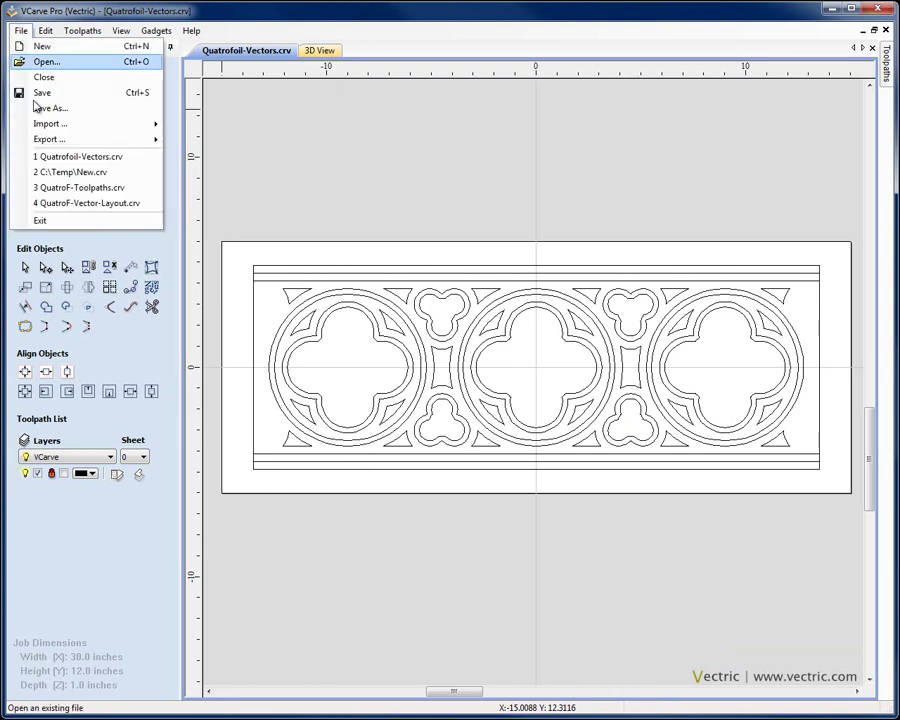
pyautogui.click(45, 108)
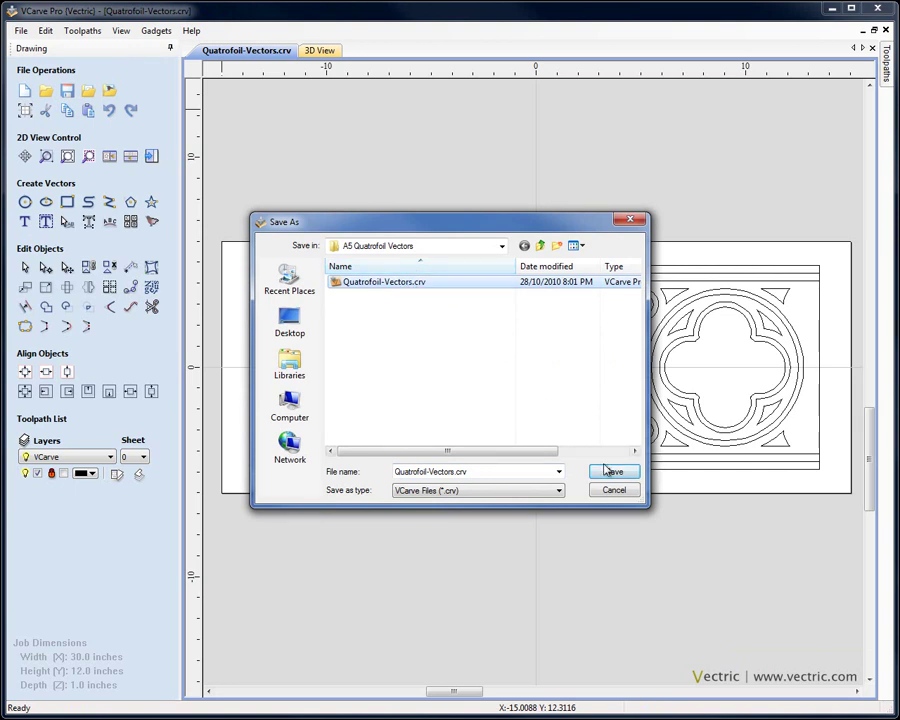
pyautogui.click(608, 472)
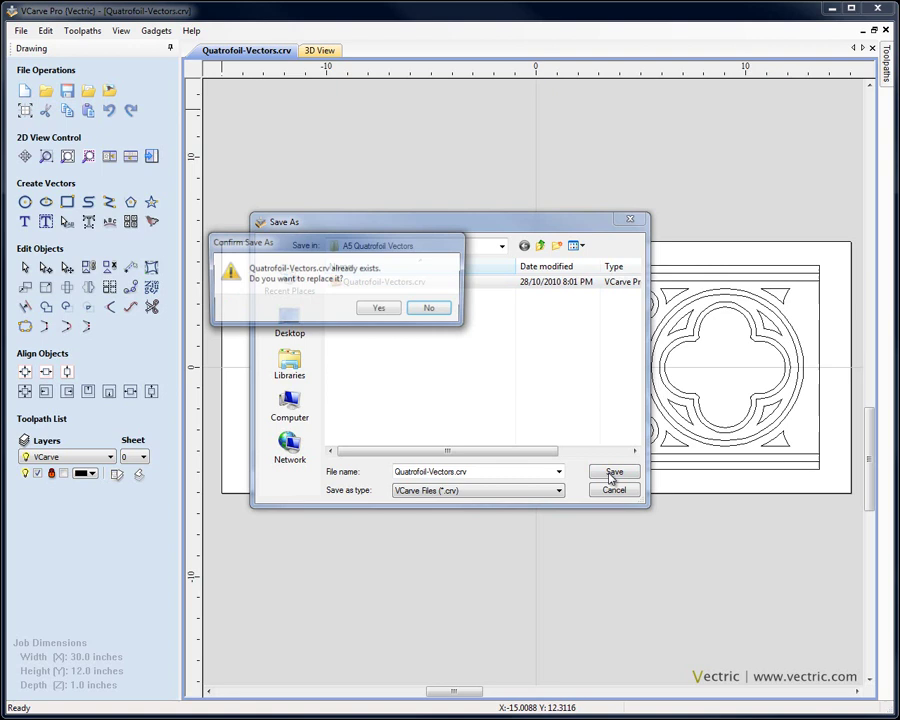
pyautogui.click(380, 311)
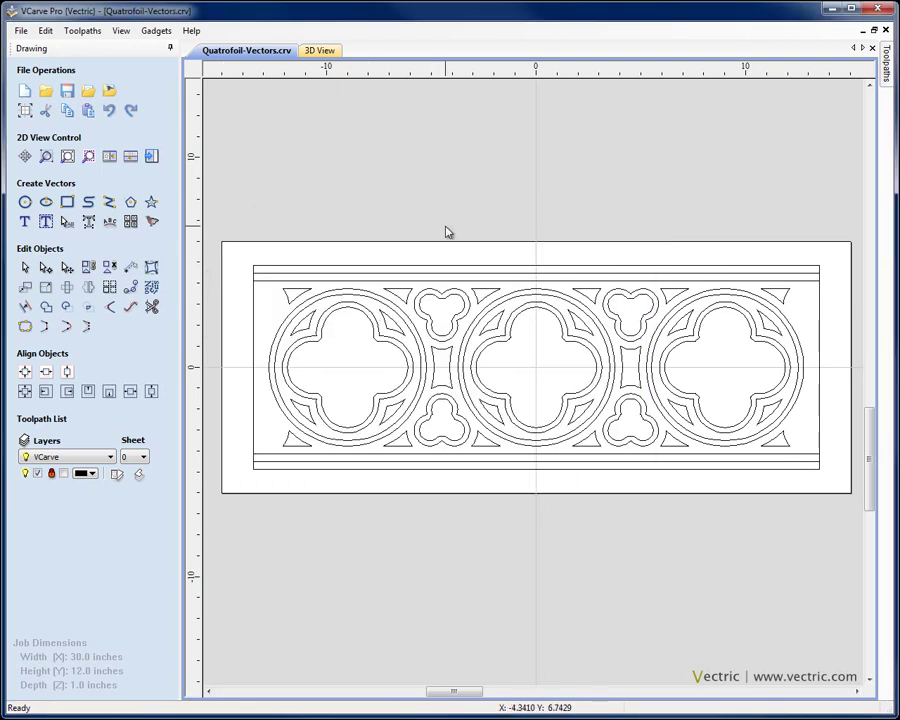